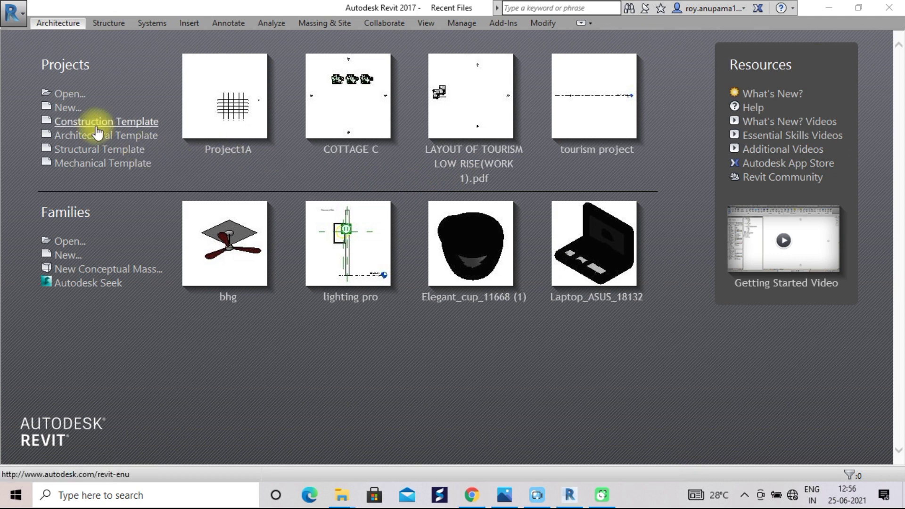
Create a new project from the Structural Analysis-DefaultMetric.rte template in the India template folder.
{"action": "left_click", "coordinate": [63, 108]}
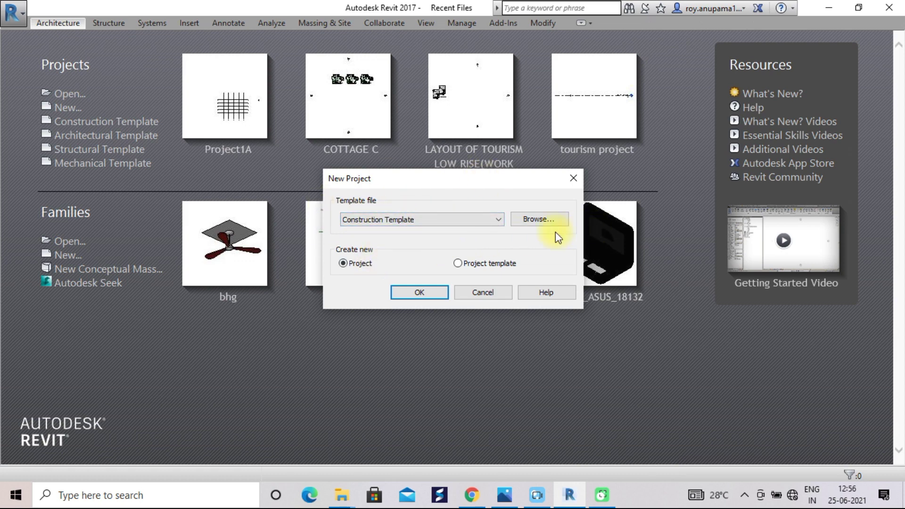
{"action": "left_click", "coordinate": [535, 225]}
{"action": "left_click", "coordinate": [535, 225]}
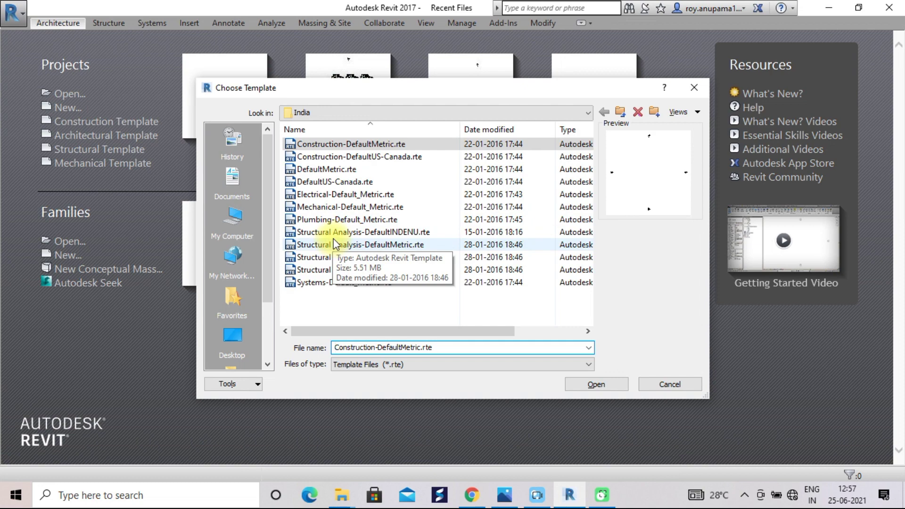
{"action": "left_click", "coordinate": [325, 243]}
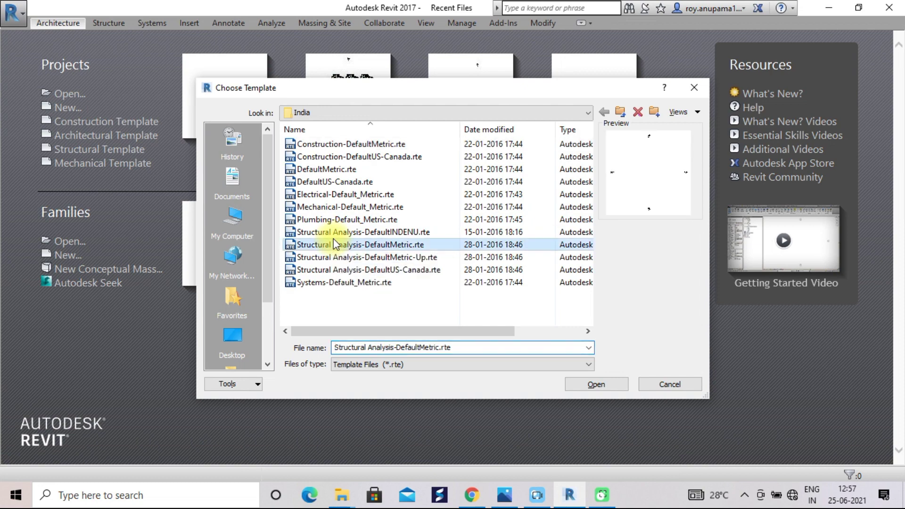
{"action": "left_click", "coordinate": [586, 383]}
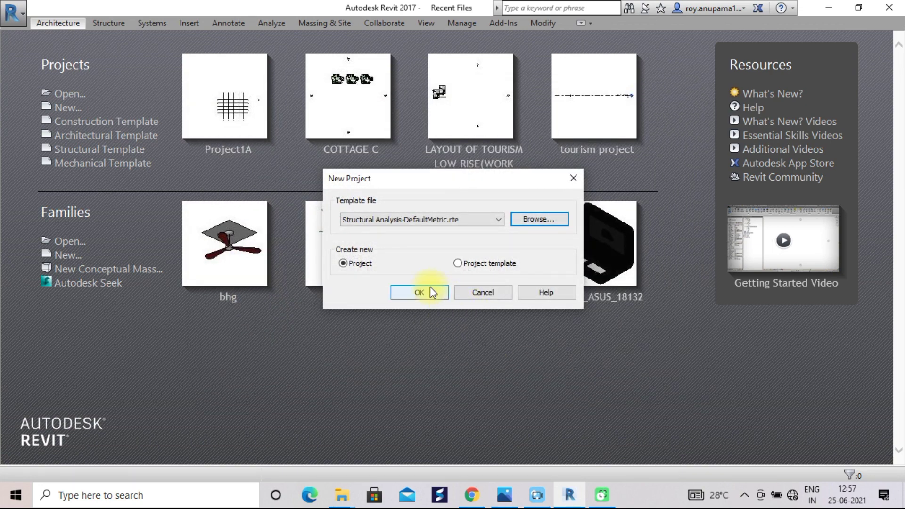
{"action": "left_click", "coordinate": [419, 292]}
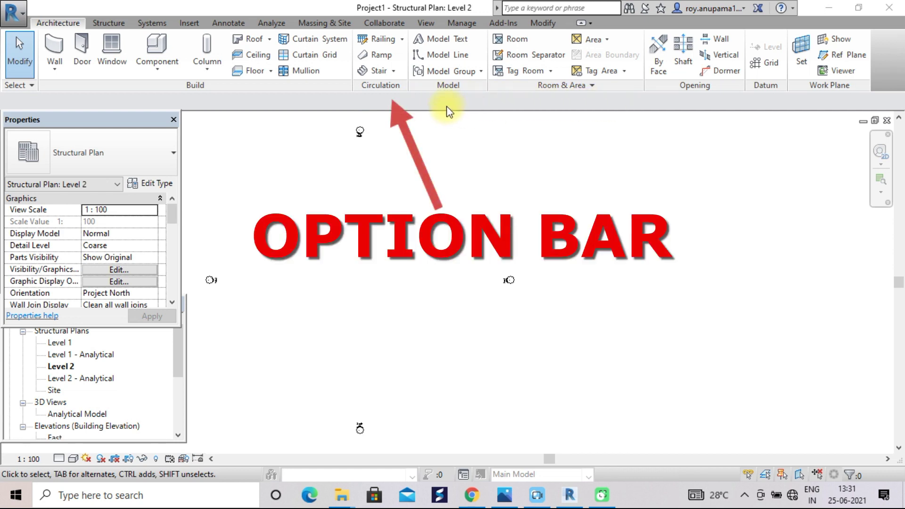
Start placing a structural column, examine its constraint, material, structural and identity properties, and leave the command.
{"action": "left_click", "coordinate": [195, 47]}
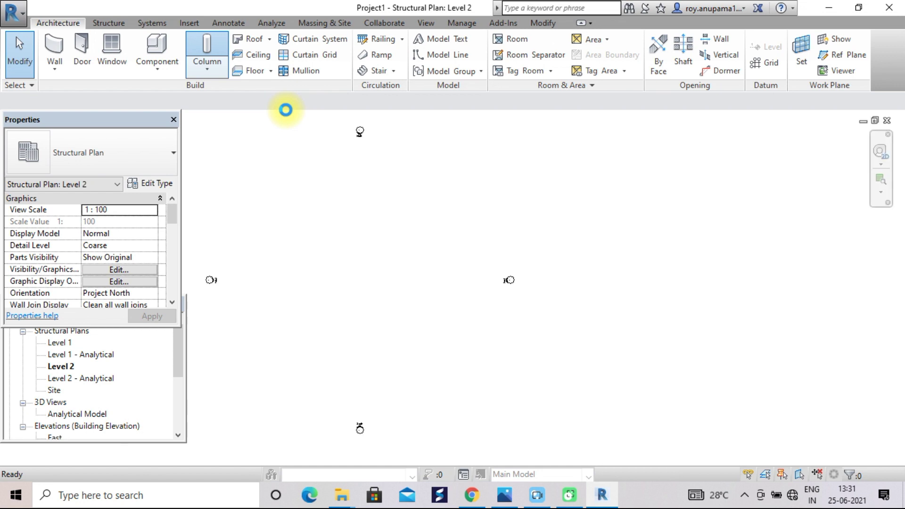
{"action": "key", "text": "c"}
{"action": "key", "text": "l"}
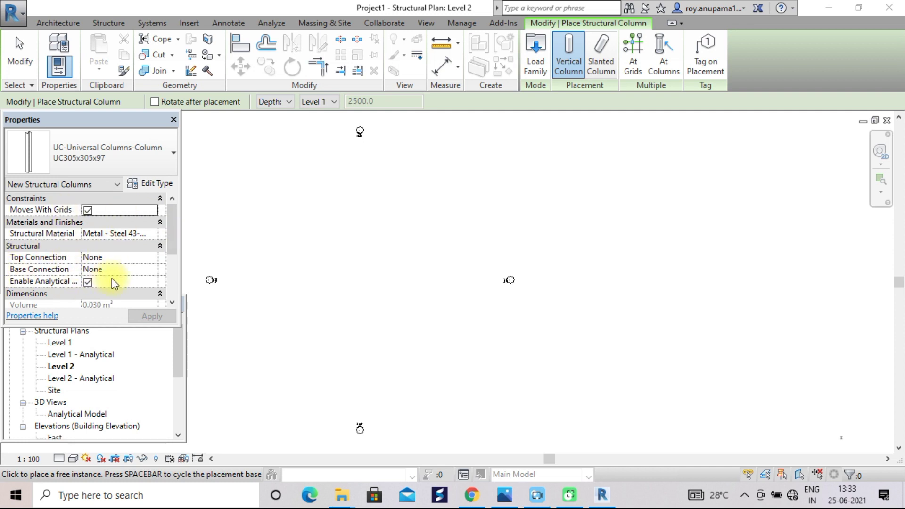
{"action": "scroll", "coordinate": [169, 303], "scroll_direction": "down", "scroll_amount": 4}
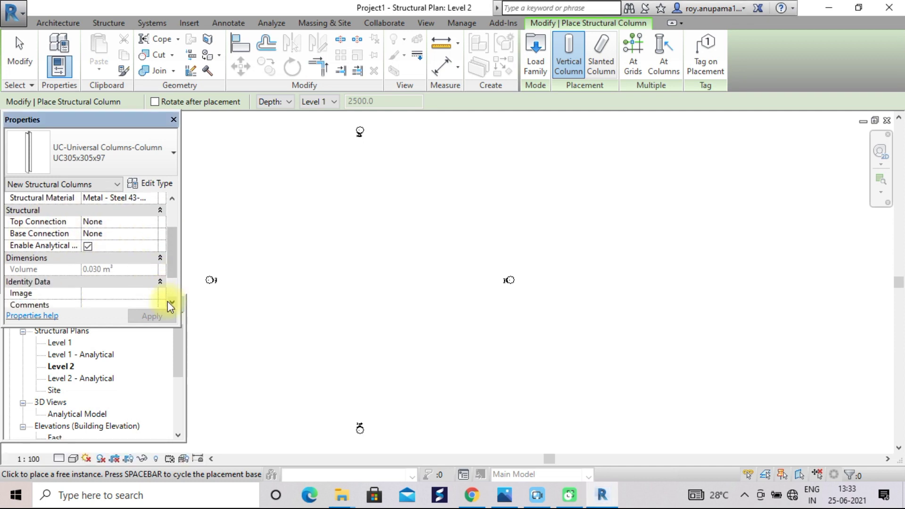
{"action": "scroll", "coordinate": [168, 301], "scroll_direction": "down", "scroll_amount": 2}
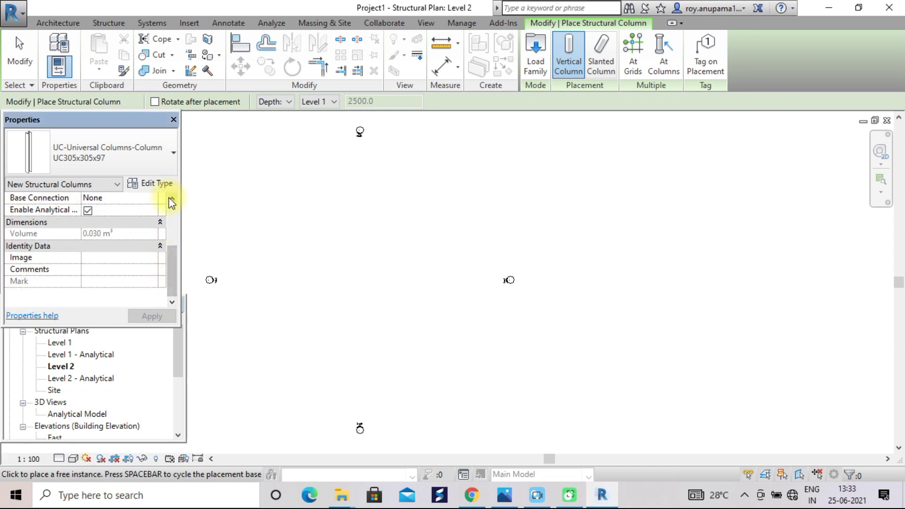
{"action": "scroll", "coordinate": [169, 197], "scroll_direction": "up", "scroll_amount": 6}
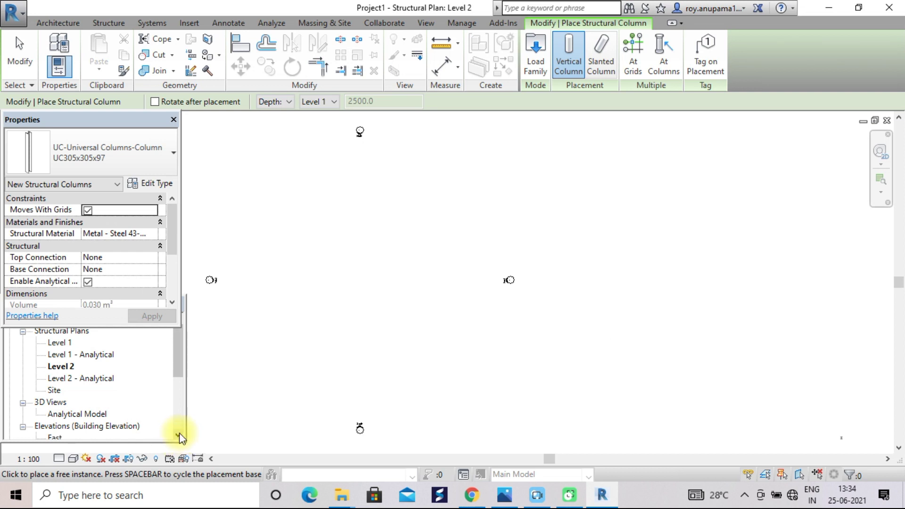
{"action": "key", "text": "Escape"}
Examine the project's list of views, sheets and families, and select the Level 2 structural plan.
{"action": "left_click_drag", "start_coordinate": [179, 433], "coordinate": [179, 432]}
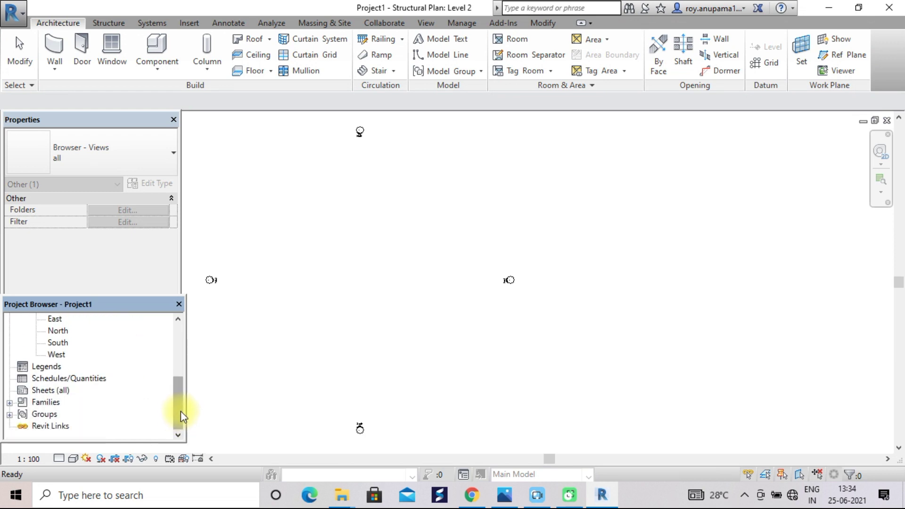
{"action": "left_click_drag", "start_coordinate": [181, 324], "coordinate": [181, 324]}
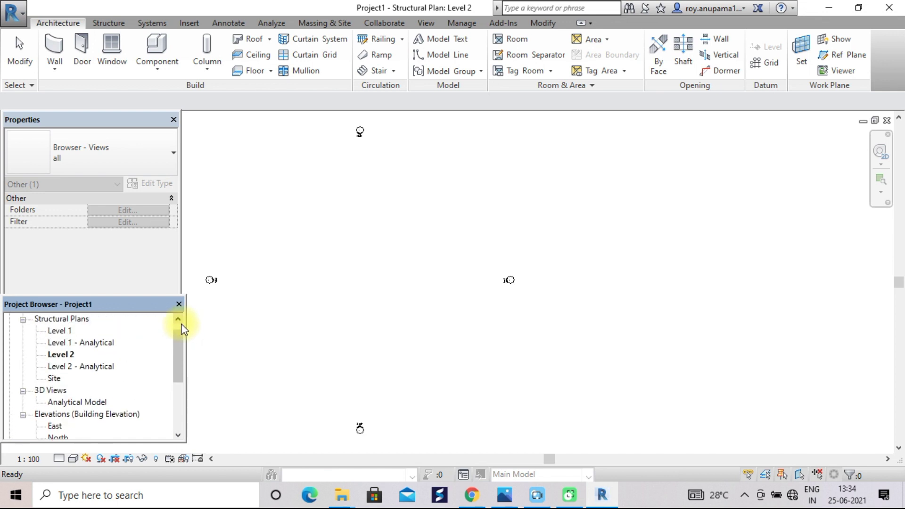
{"action": "left_click", "coordinate": [63, 356]}
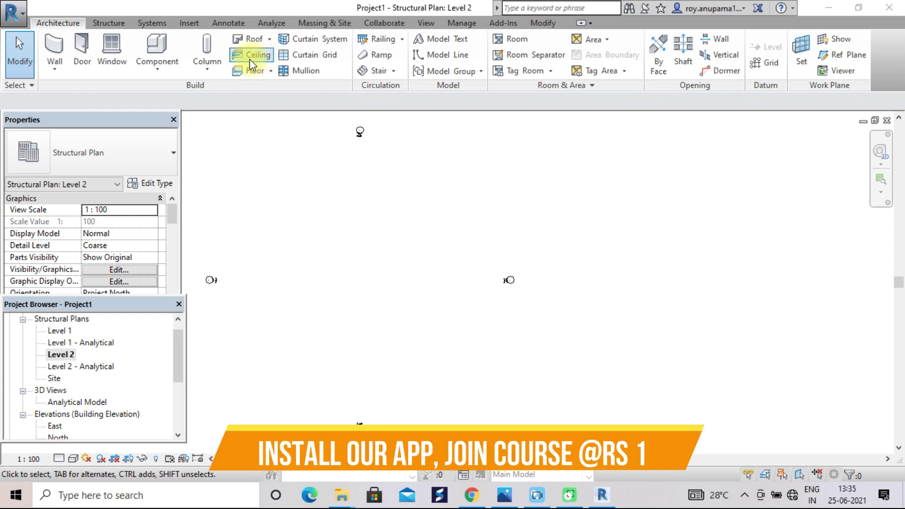
Examine the tool sets for structure, systems, insertion, annotation, analysis, massing and site, collaboration, views, project management, add-ins and modification.
{"action": "left_click", "coordinate": [119, 23]}
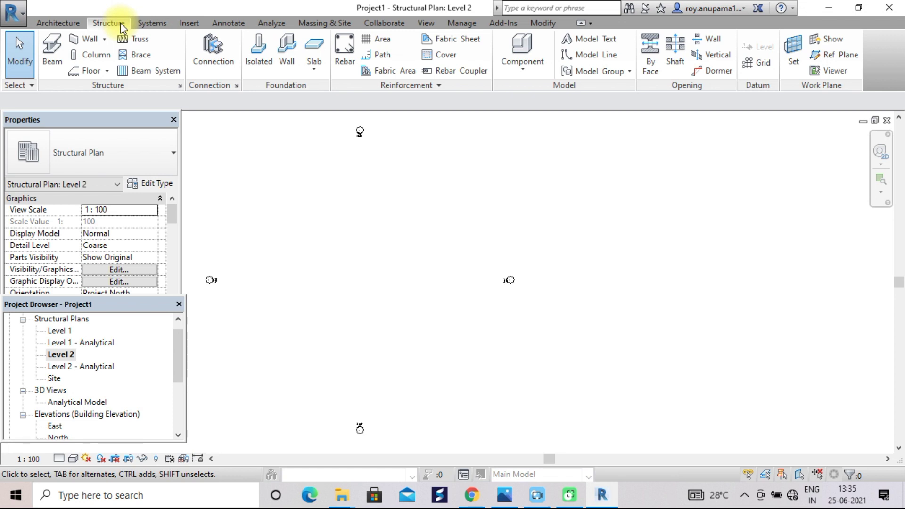
{"action": "left_click", "coordinate": [148, 23]}
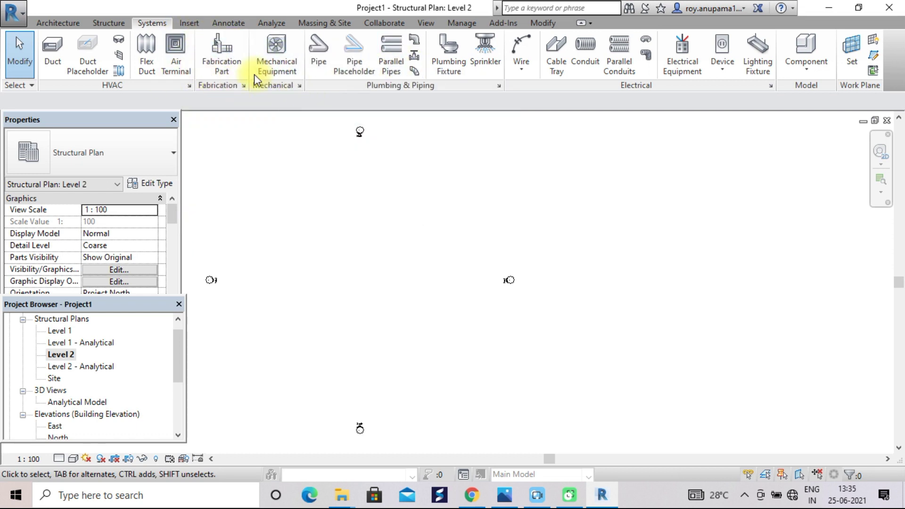
{"action": "left_click", "coordinate": [189, 23]}
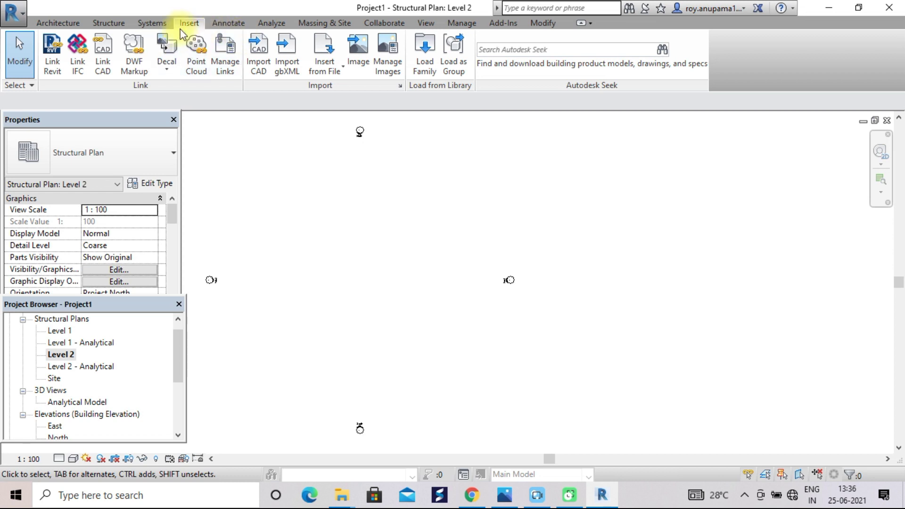
{"action": "left_click", "coordinate": [227, 27]}
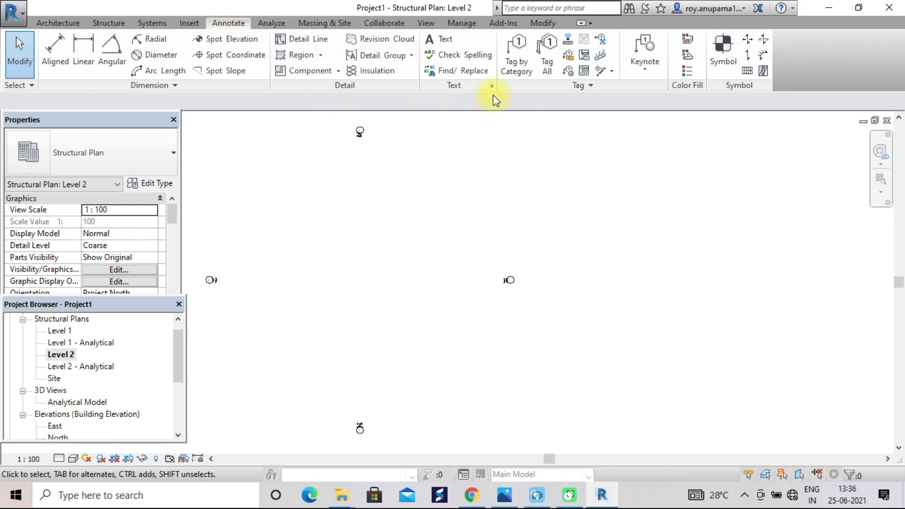
{"action": "left_click", "coordinate": [279, 22]}
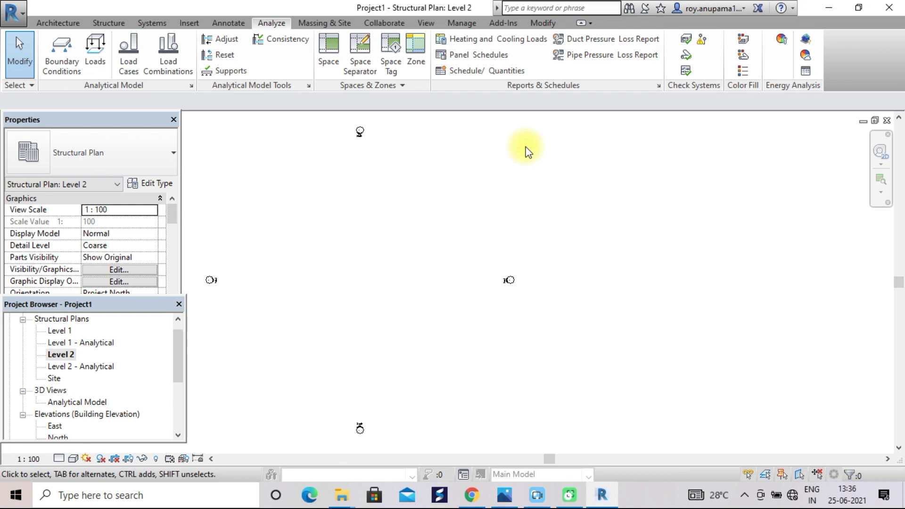
{"action": "left_click", "coordinate": [323, 22]}
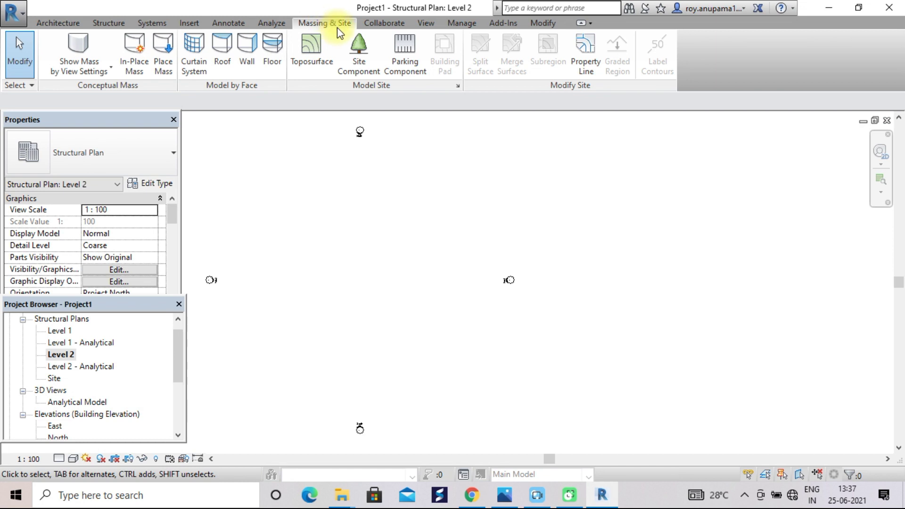
{"action": "left_click", "coordinate": [385, 23]}
{"action": "double_click", "coordinate": [391, 24]}
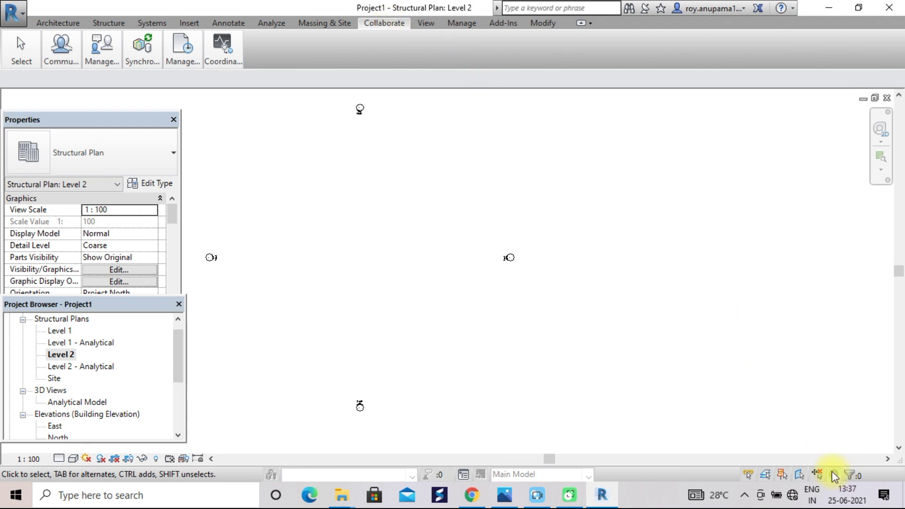
{"action": "left_click", "coordinate": [428, 19]}
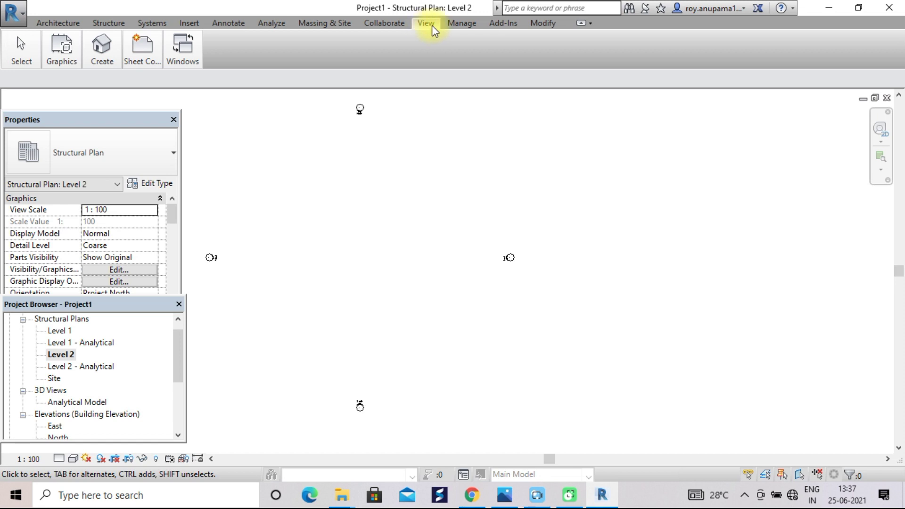
{"action": "double_click", "coordinate": [432, 24]}
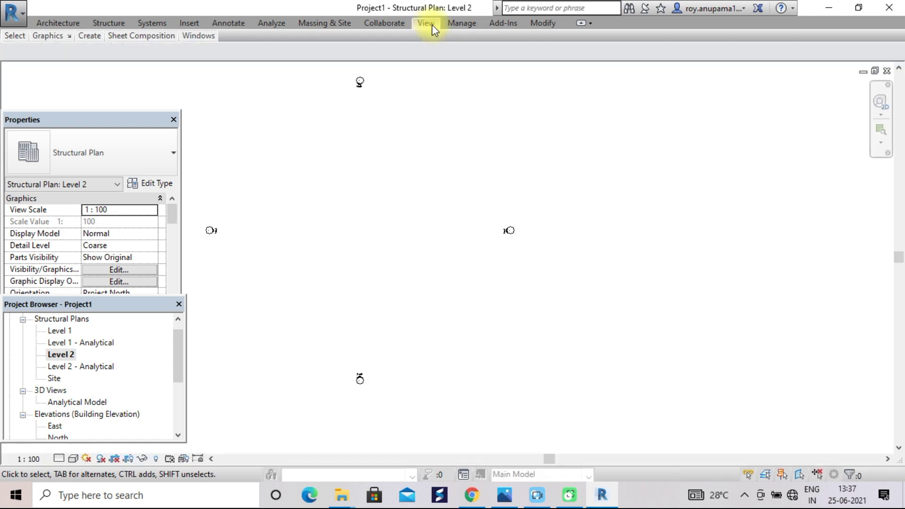
{"action": "double_click", "coordinate": [432, 25]}
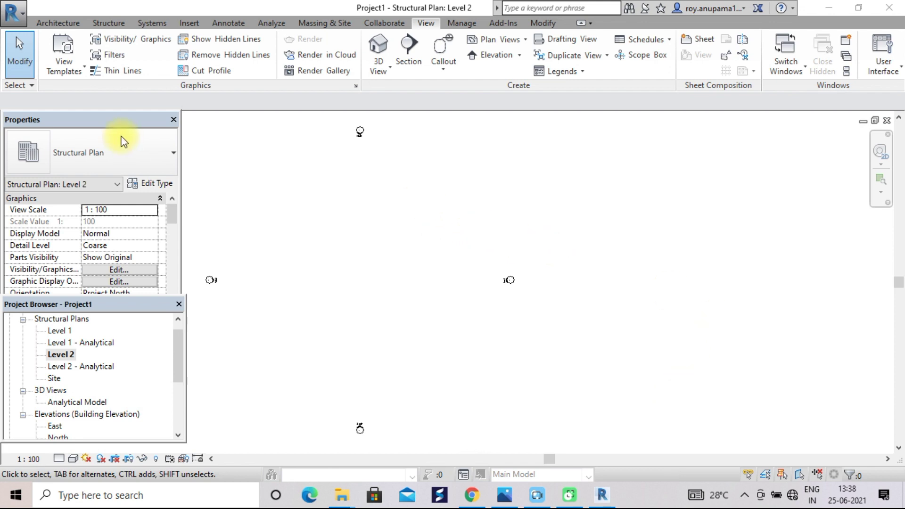
{"action": "left_click", "coordinate": [460, 24]}
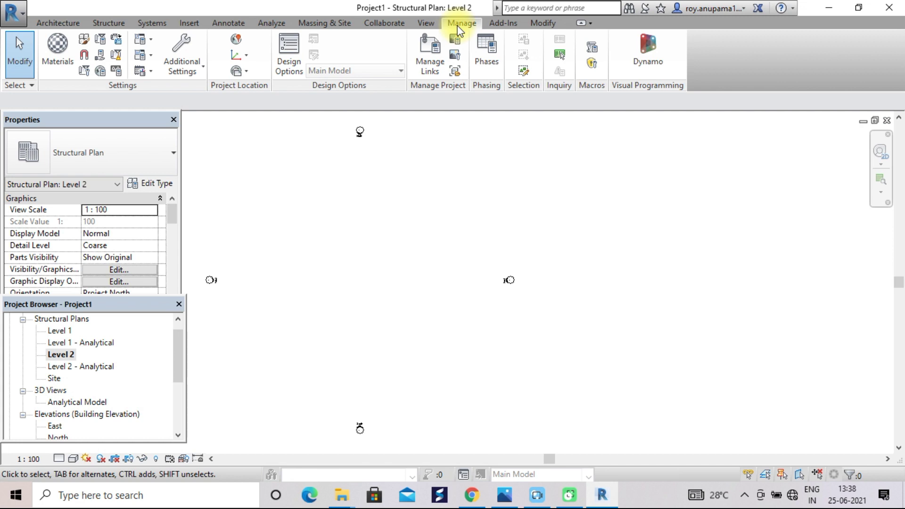
{"action": "left_click", "coordinate": [503, 24]}
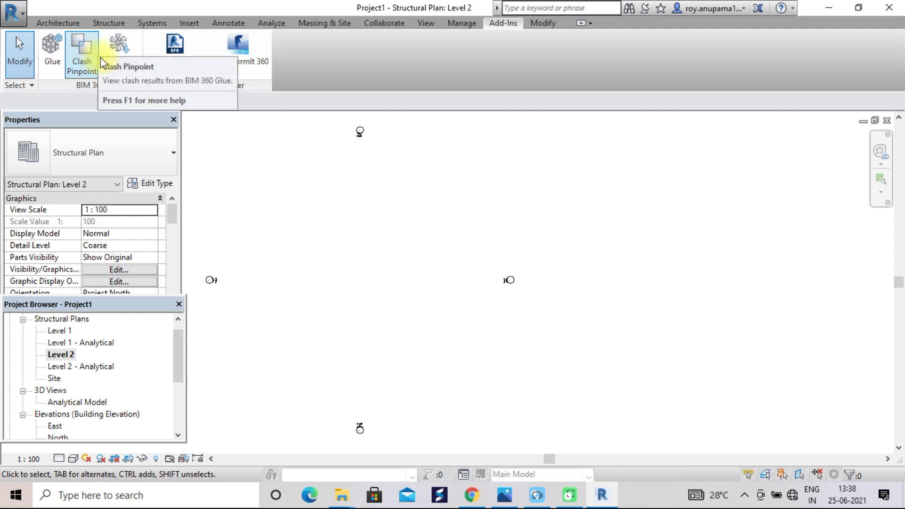
{"action": "left_click", "coordinate": [542, 23]}
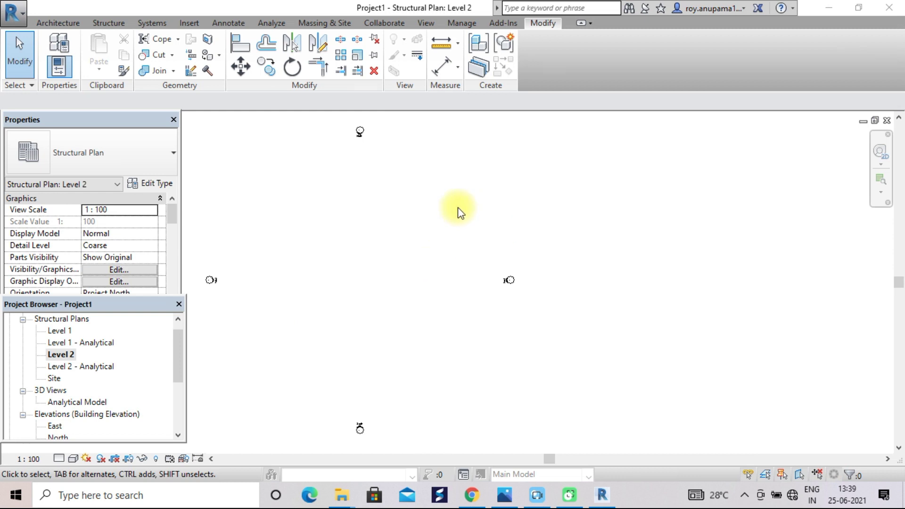
Set the project's length unit format to millimeters with rounding to 2 decimal places.
{"action": "left_click", "coordinate": [448, 28]}
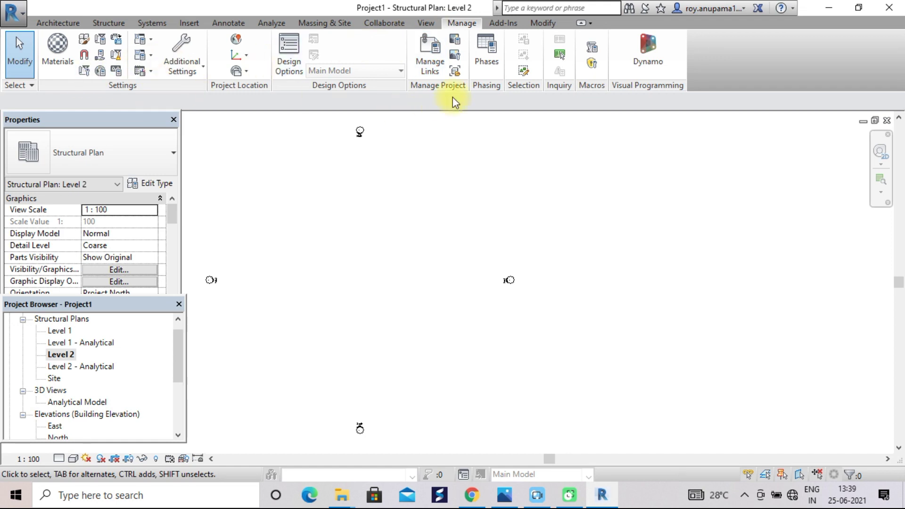
{"action": "left_click", "coordinate": [119, 67]}
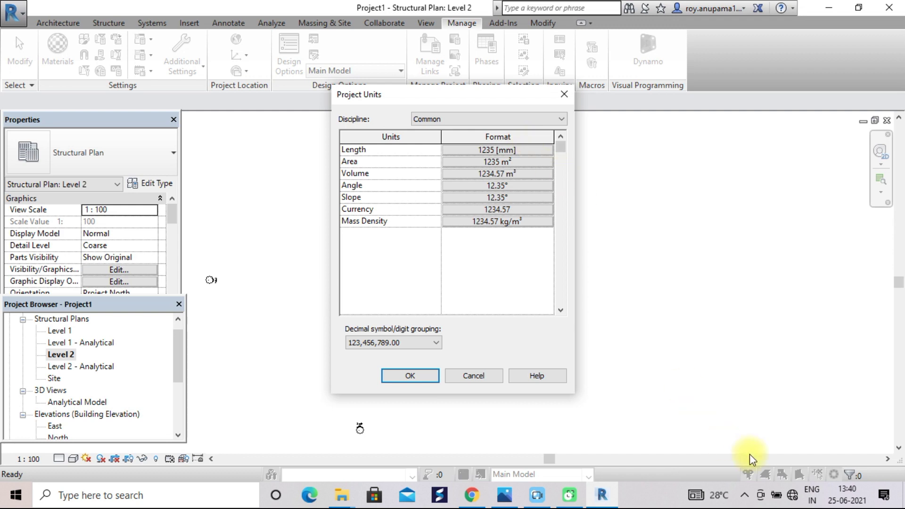
{"action": "left_click", "coordinate": [830, 471]}
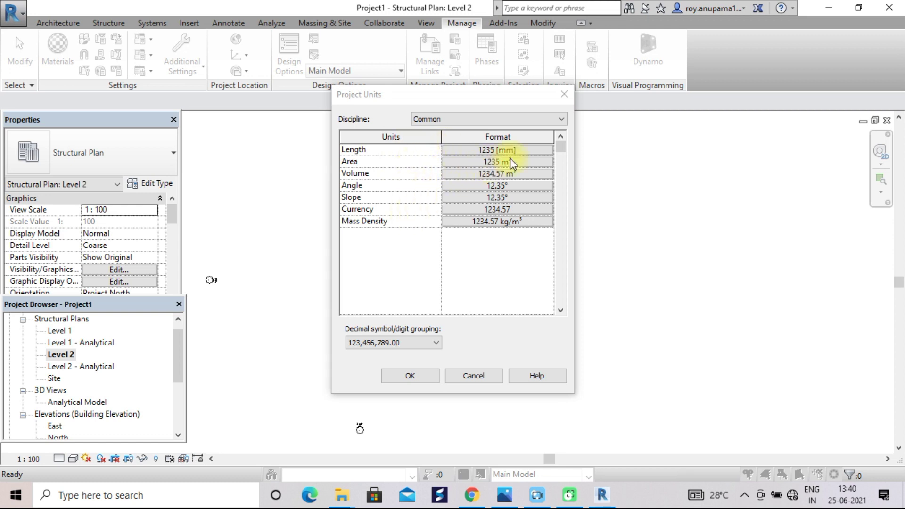
{"action": "left_click", "coordinate": [525, 149]}
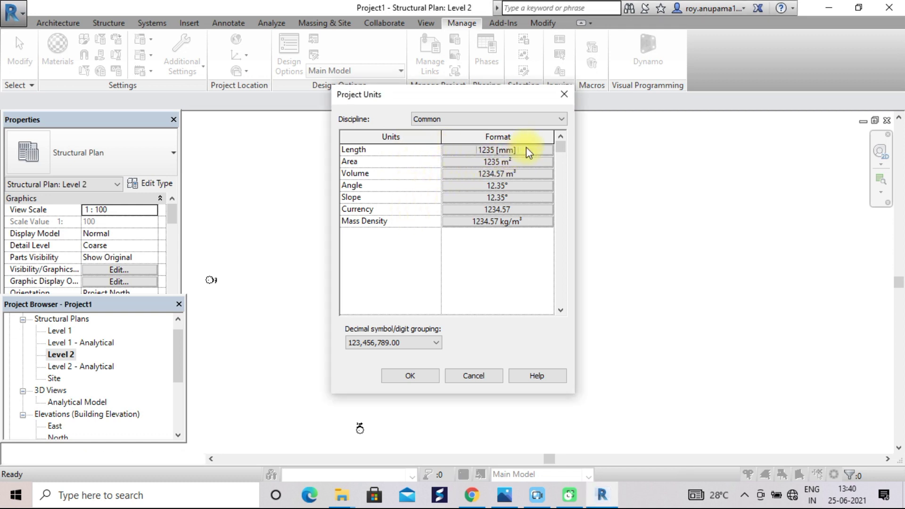
{"action": "left_click", "coordinate": [516, 174]}
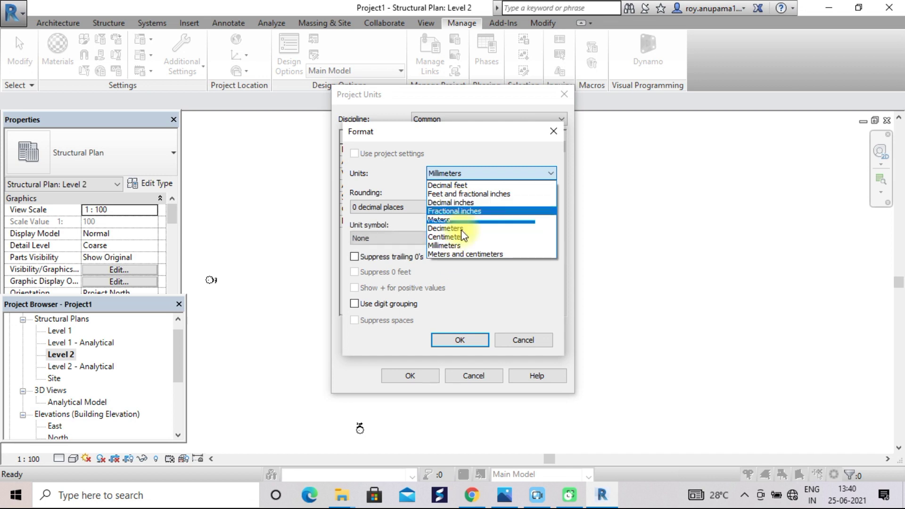
{"action": "left_click", "coordinate": [457, 285]}
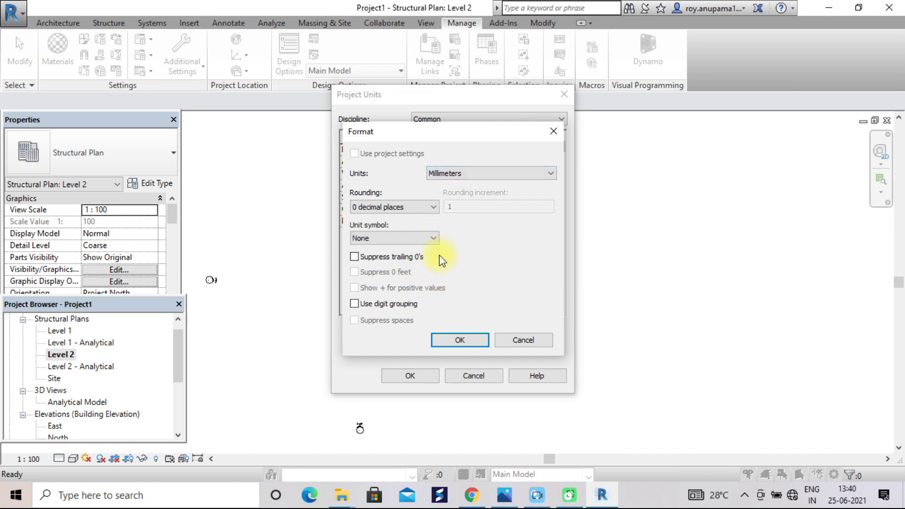
{"action": "left_click", "coordinate": [433, 206]}
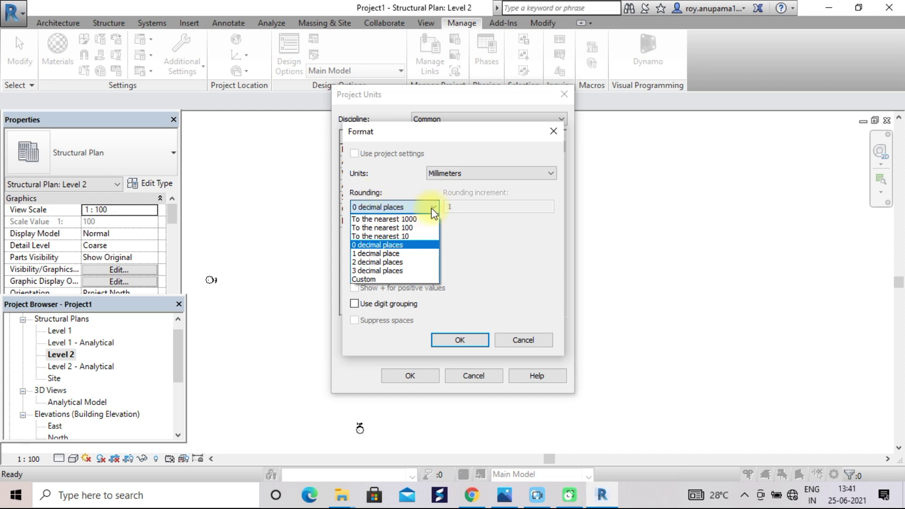
{"action": "left_click", "coordinate": [398, 261]}
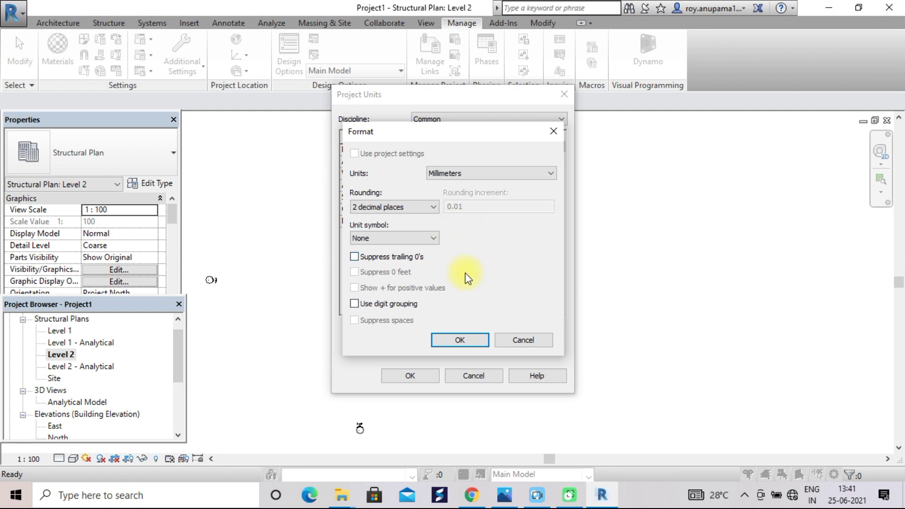
{"action": "left_click", "coordinate": [452, 339]}
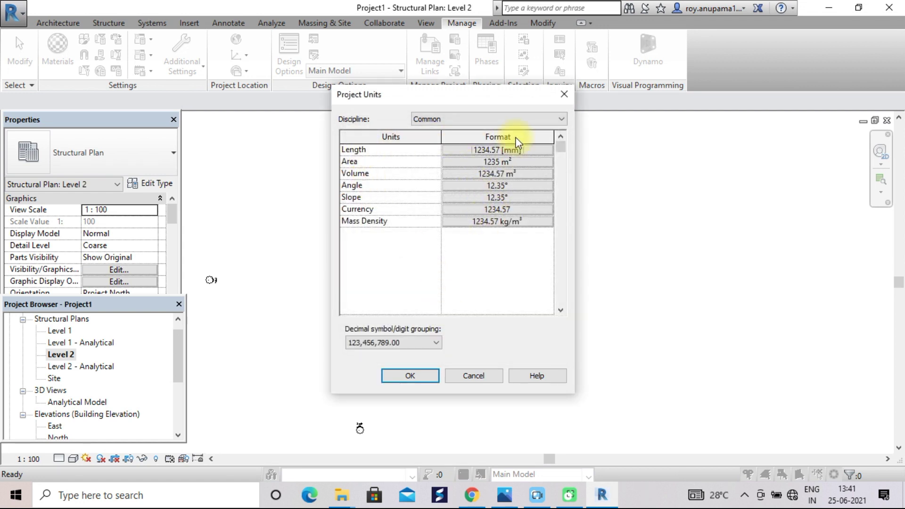
Accept the changed project units.
{"action": "left_click", "coordinate": [409, 373]}
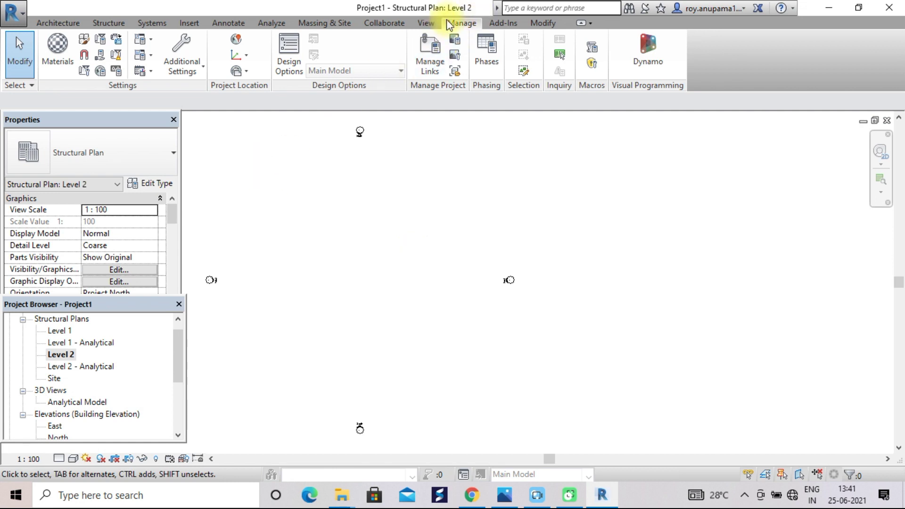
Examine the project information's identity data, energy analysis and other parameters, and close the dialog.
{"action": "left_click", "coordinate": [83, 77]}
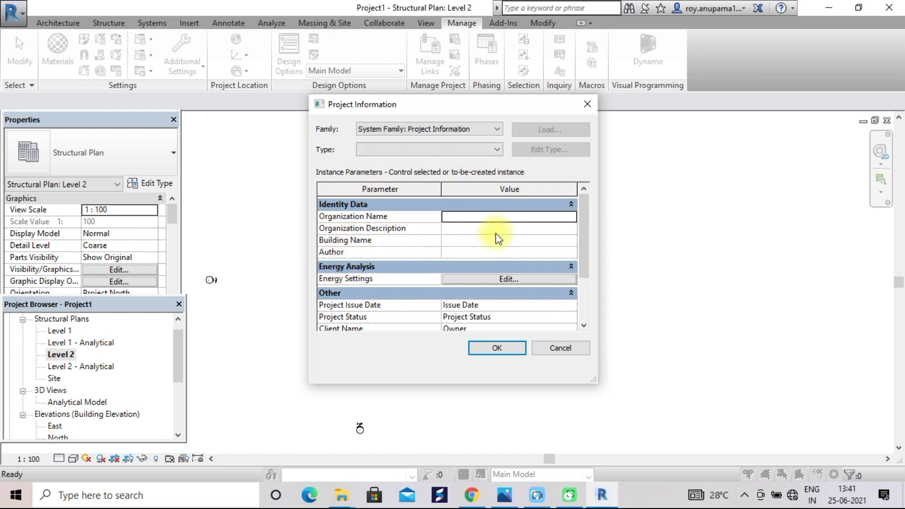
{"action": "left_click", "coordinate": [584, 326]}
{"action": "left_click", "coordinate": [584, 325]}
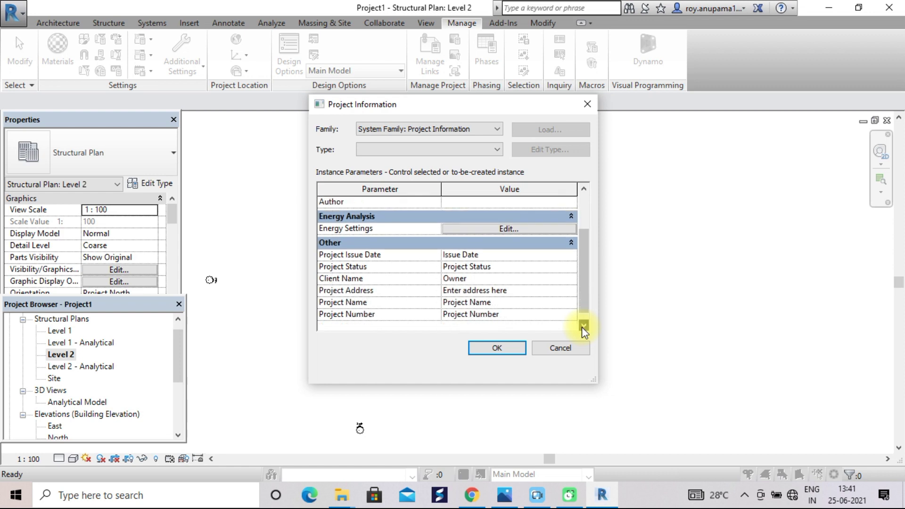
{"action": "left_click", "coordinate": [583, 325]}
{"action": "left_click", "coordinate": [584, 189]}
{"action": "left_click", "coordinate": [583, 189]}
{"action": "left_click", "coordinate": [583, 189]}
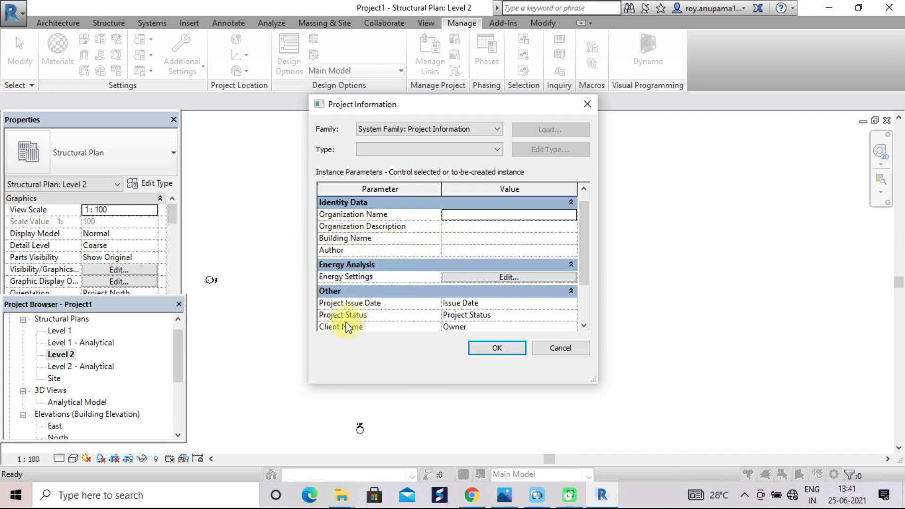
{"action": "scroll", "coordinate": [583, 325], "scroll_direction": "down", "scroll_amount": 4}
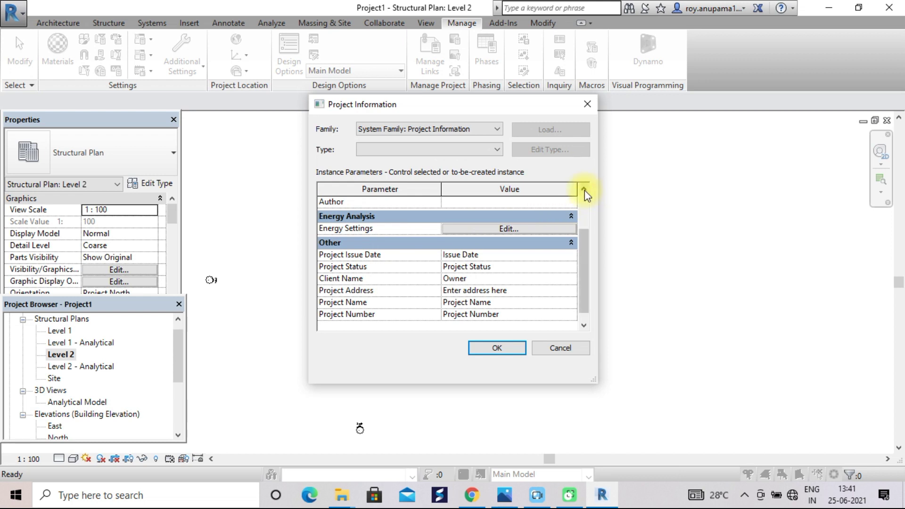
{"action": "scroll", "coordinate": [585, 193], "scroll_direction": "up", "scroll_amount": 4}
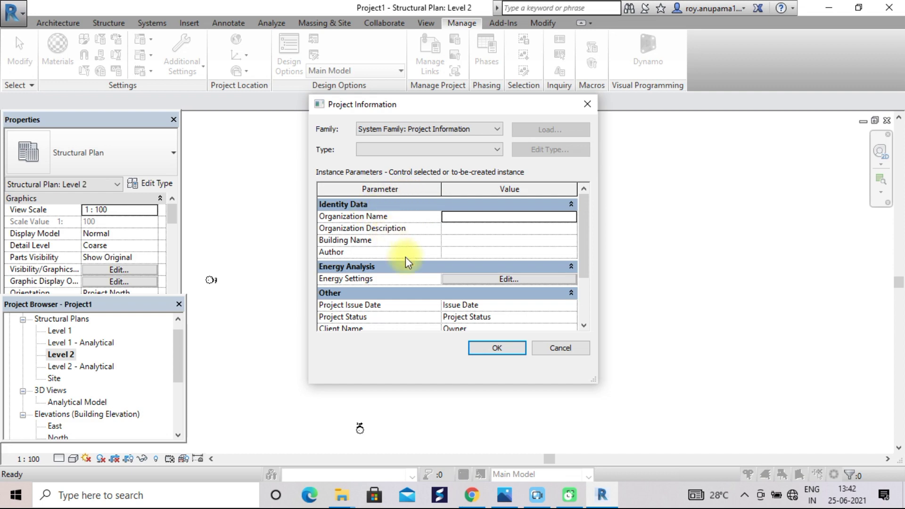
{"action": "left_click", "coordinate": [489, 348]}
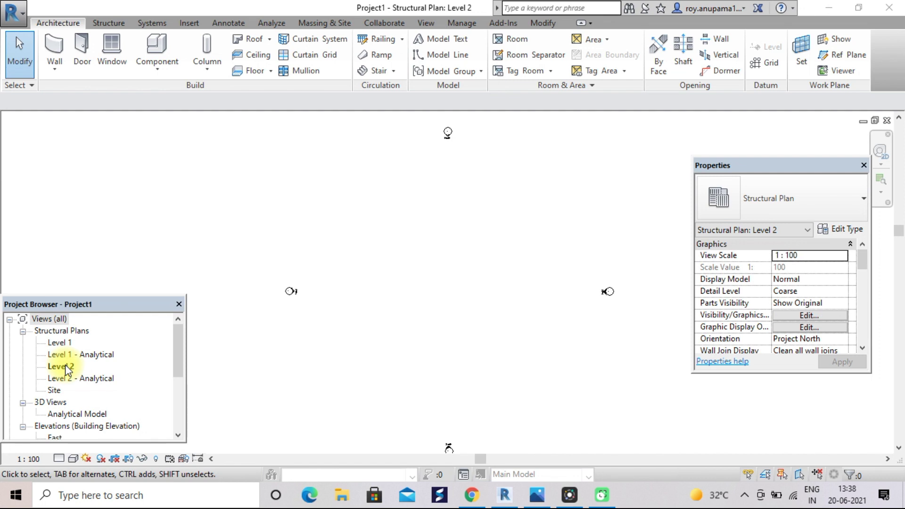
Examine the project's views, elevations, legends, schedules, sheets and families, and select the Sheets (all) category.
{"action": "left_click", "coordinate": [179, 436]}
{"action": "left_click", "coordinate": [178, 436]}
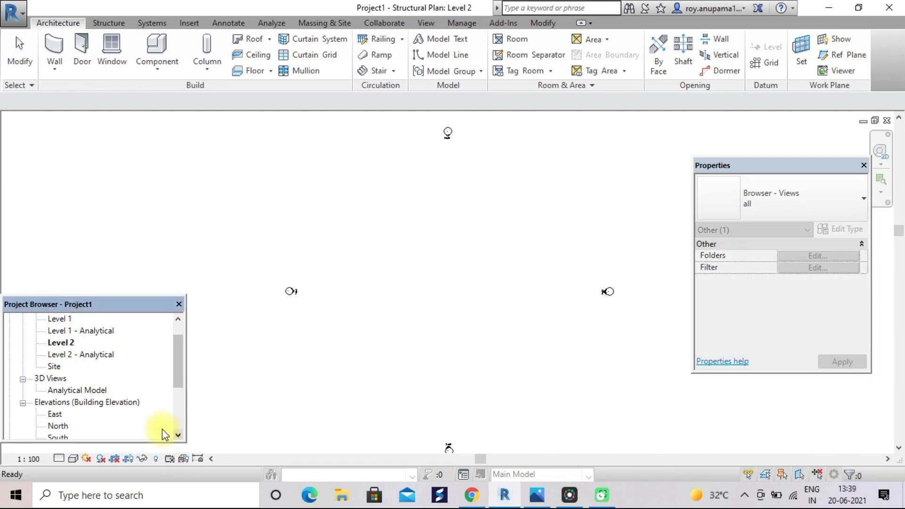
{"action": "left_click", "coordinate": [178, 436]}
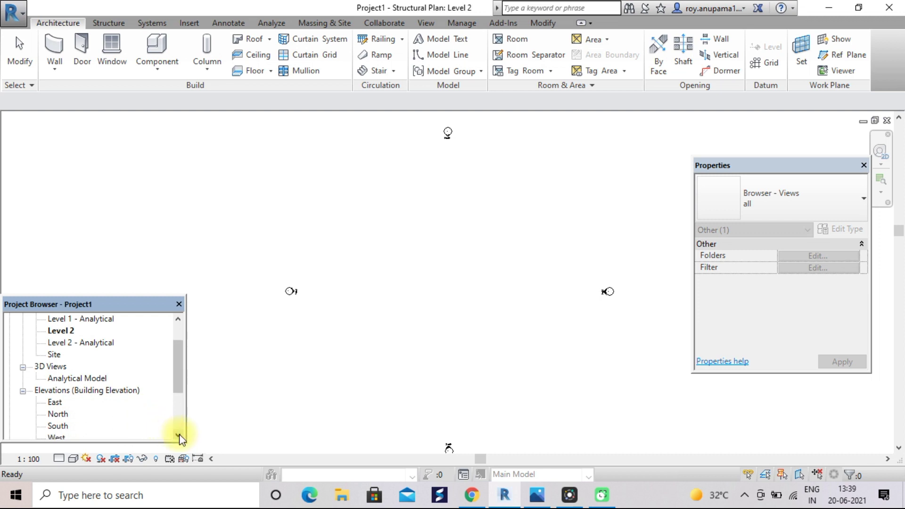
{"action": "left_click", "coordinate": [178, 436]}
{"action": "left_click", "coordinate": [178, 435]}
{"action": "left_click", "coordinate": [178, 435]}
{"action": "left_click", "coordinate": [178, 435]}
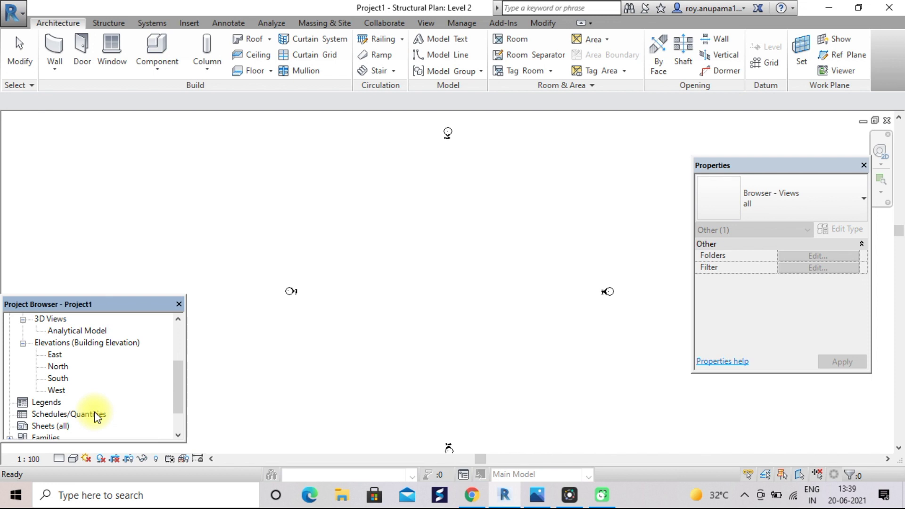
{"action": "left_click", "coordinate": [179, 436]}
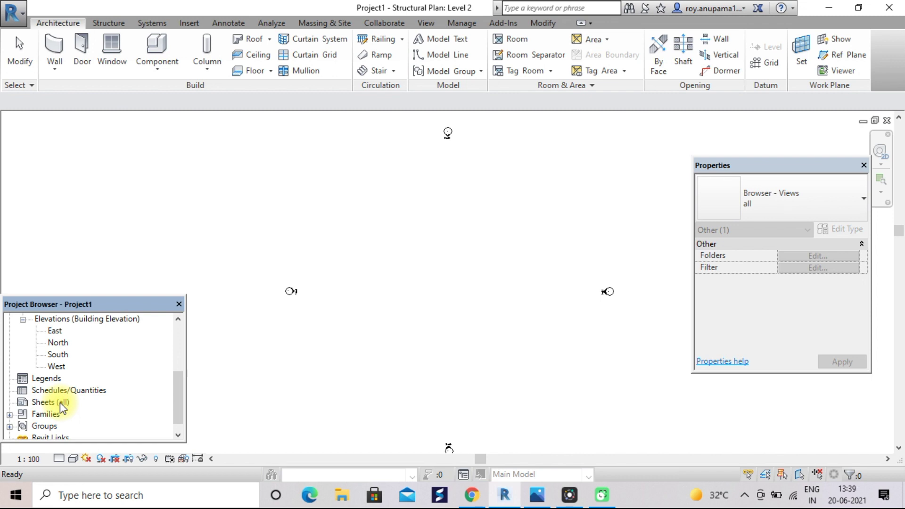
{"action": "left_click", "coordinate": [61, 402]}
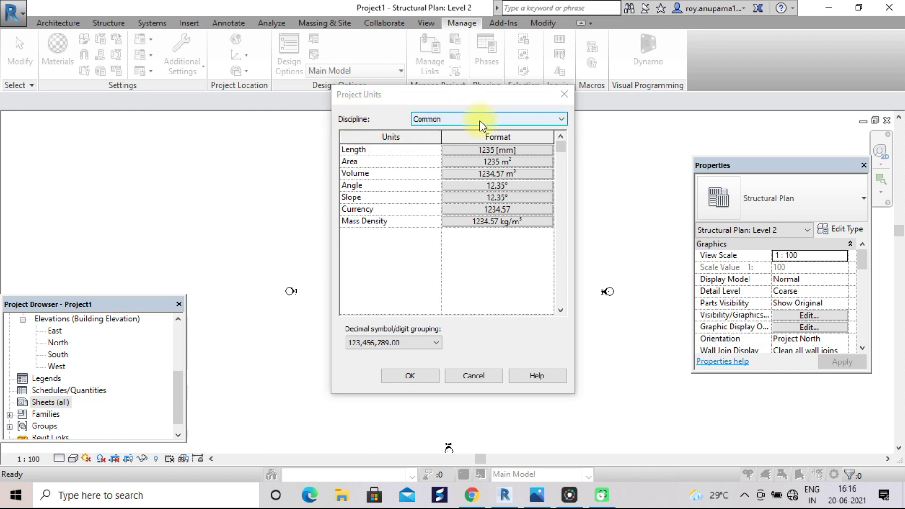
Show the Structural discipline in the project units and examine its list of unit formats.
{"action": "left_click", "coordinate": [562, 120]}
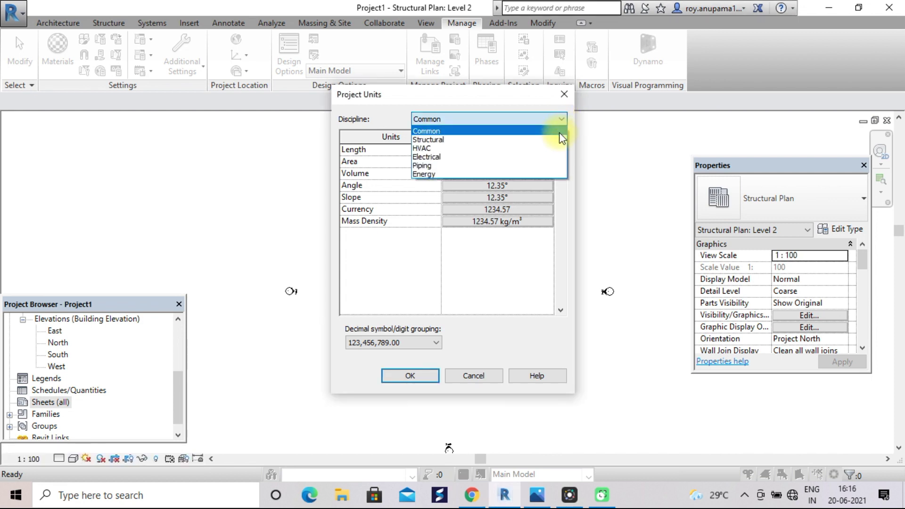
{"action": "left_click", "coordinate": [557, 140]}
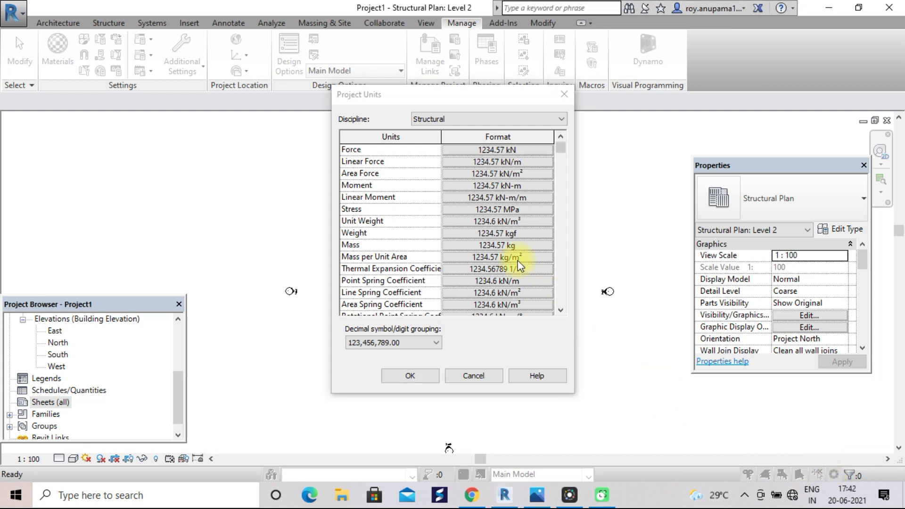
{"action": "left_click", "coordinate": [561, 309]}
{"action": "left_click", "coordinate": [561, 309]}
{"action": "left_click", "coordinate": [561, 137]}
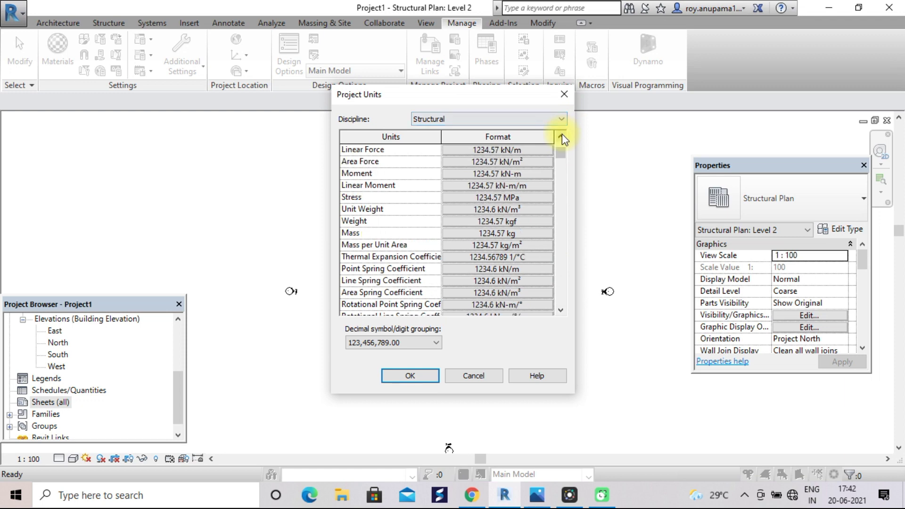
{"action": "left_click", "coordinate": [562, 136]}
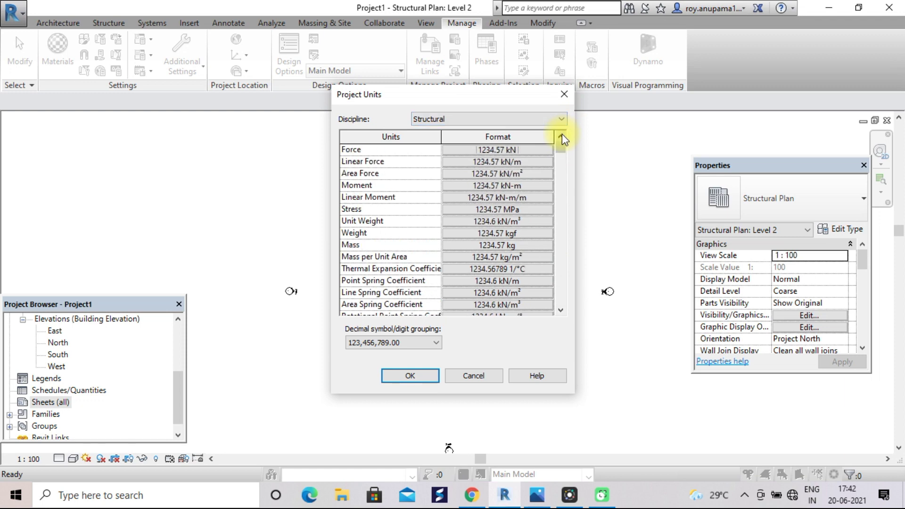
Examine the format settings of the Force and Area Force units, and accept the project units.
{"action": "left_click", "coordinate": [516, 150]}
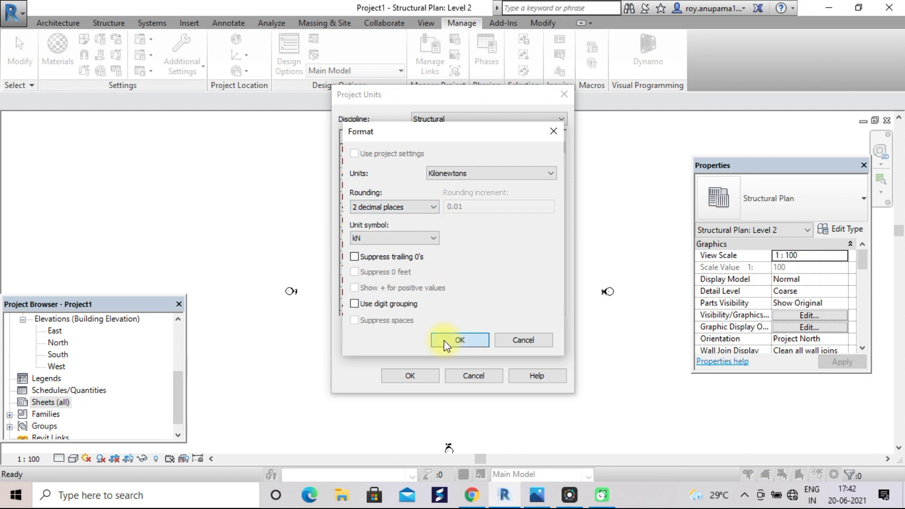
{"action": "left_click", "coordinate": [460, 340]}
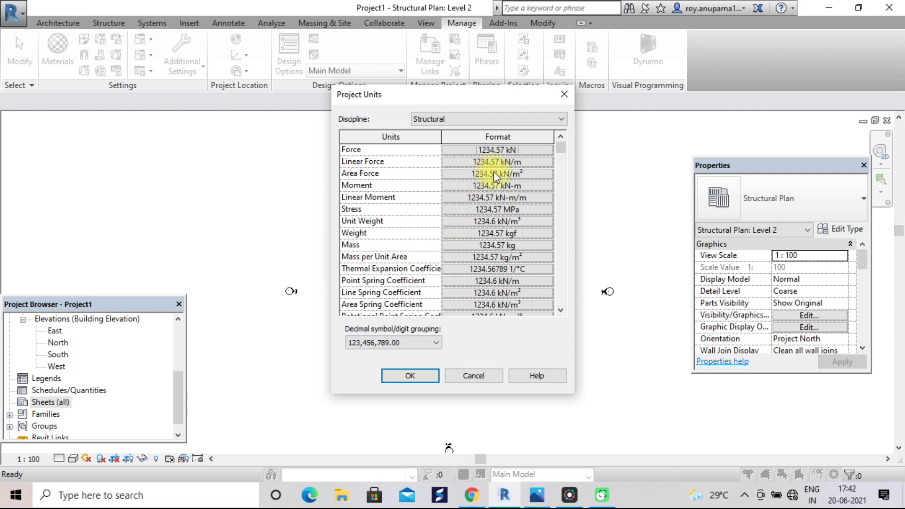
{"action": "left_click", "coordinate": [526, 176]}
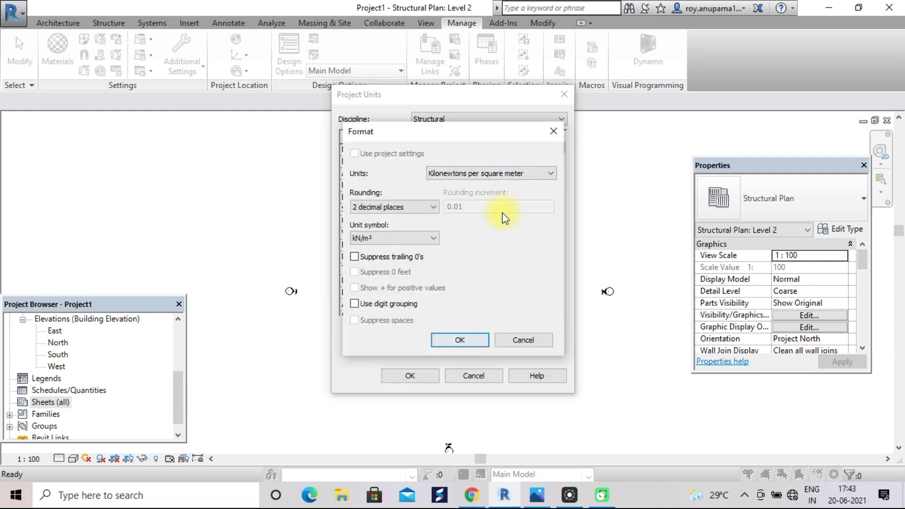
{"action": "left_click", "coordinate": [459, 339]}
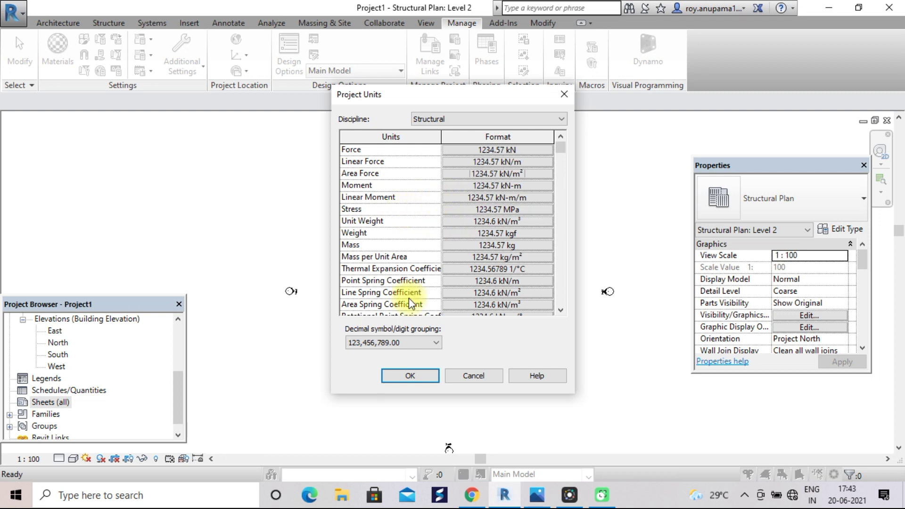
{"action": "left_click", "coordinate": [404, 372]}
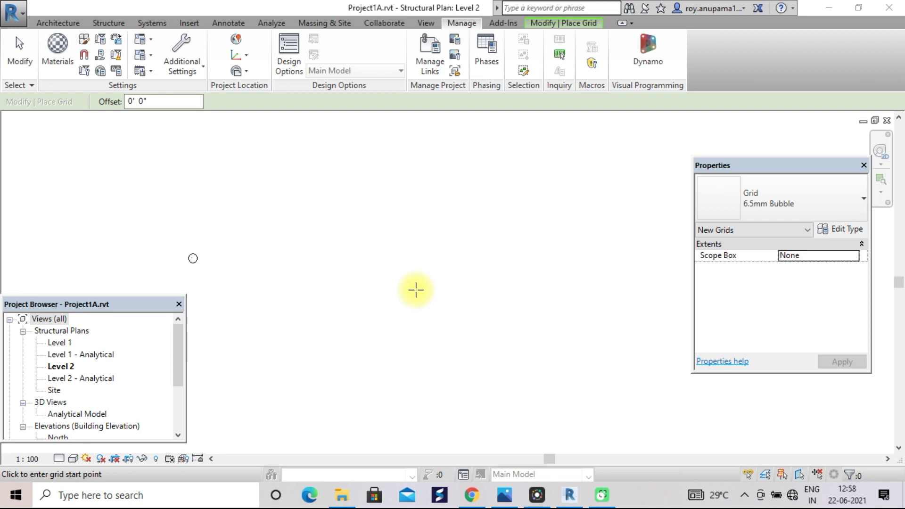
Switch to Photos to examine the reference image of the column grid, and return to Revit.
{"action": "left_click", "coordinate": [505, 495]}
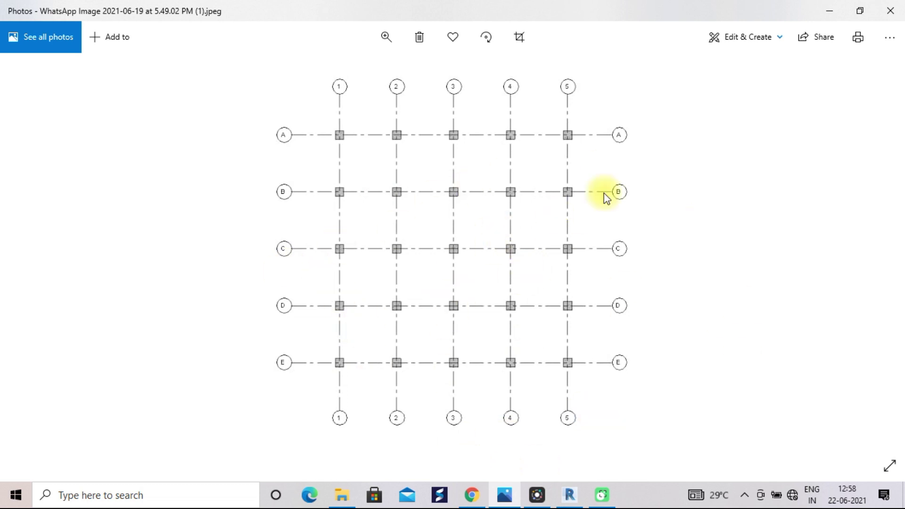
{"action": "mouse_move", "coordinate": [511, 496]}
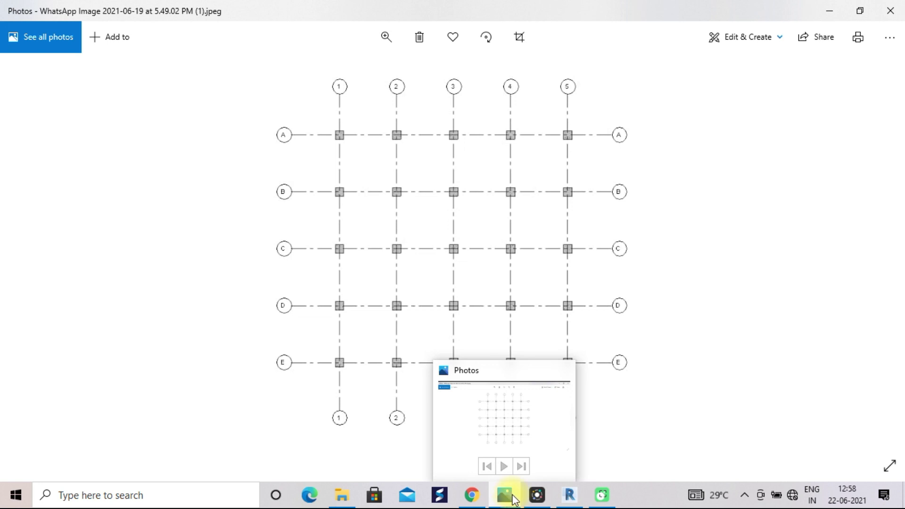
{"action": "left_click", "coordinate": [513, 497]}
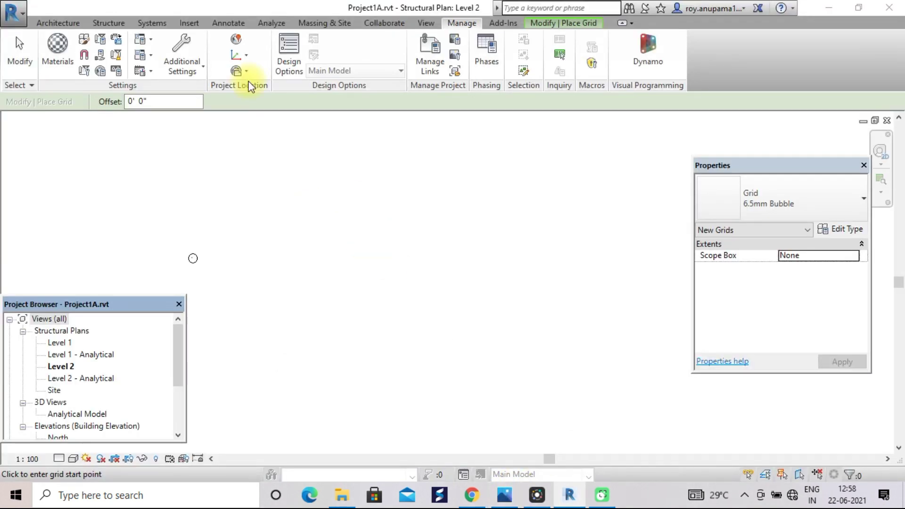
{"action": "left_click", "coordinate": [100, 26]}
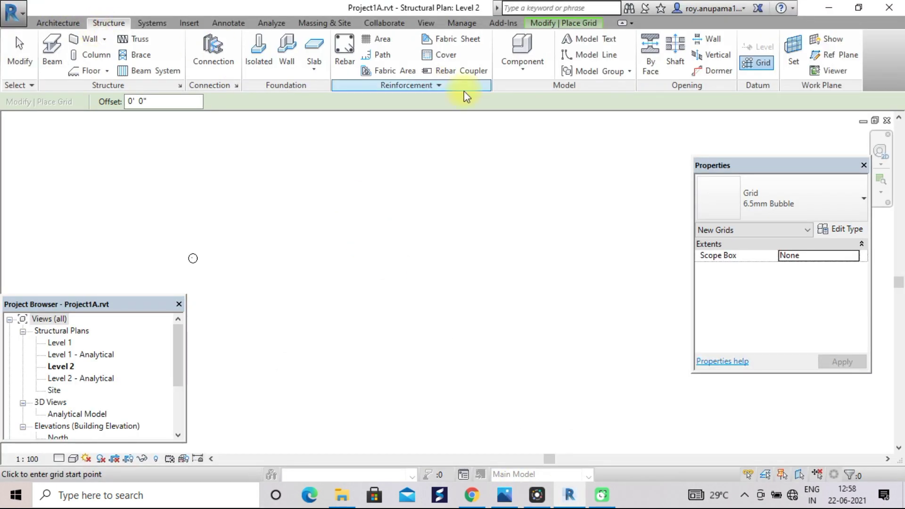
{"action": "left_click", "coordinate": [761, 66]}
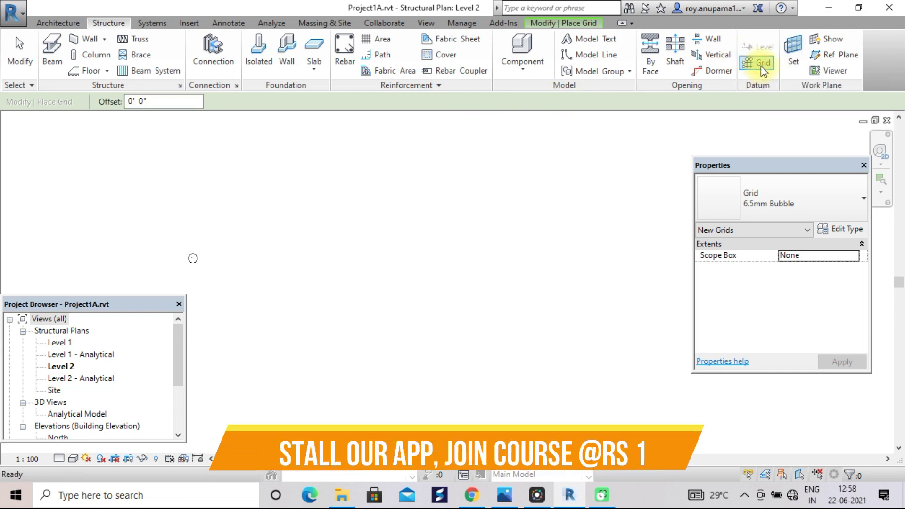
{"action": "left_click", "coordinate": [551, 22]}
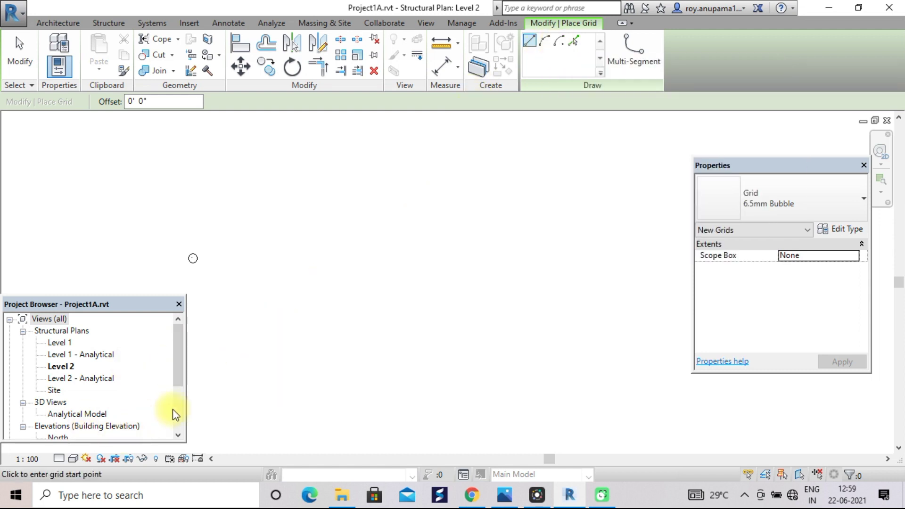
{"action": "left_click", "coordinate": [178, 436]}
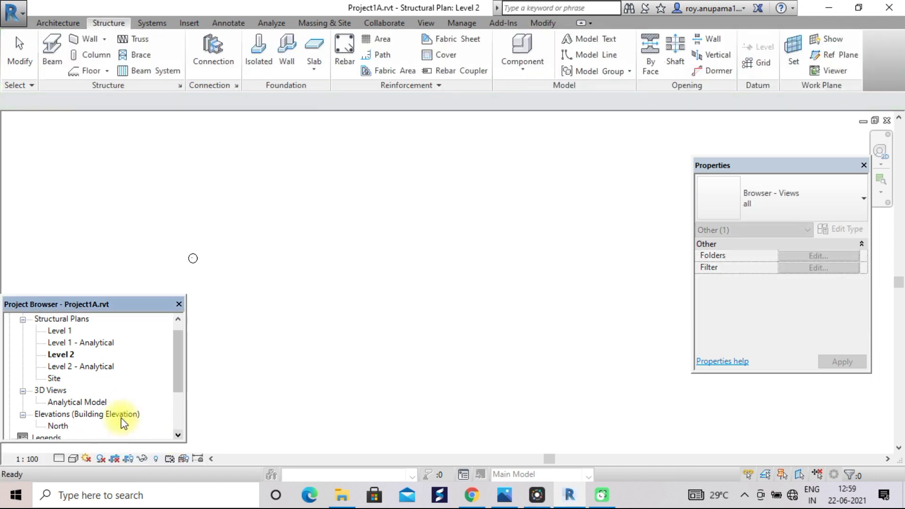
{"action": "left_click", "coordinate": [178, 319]}
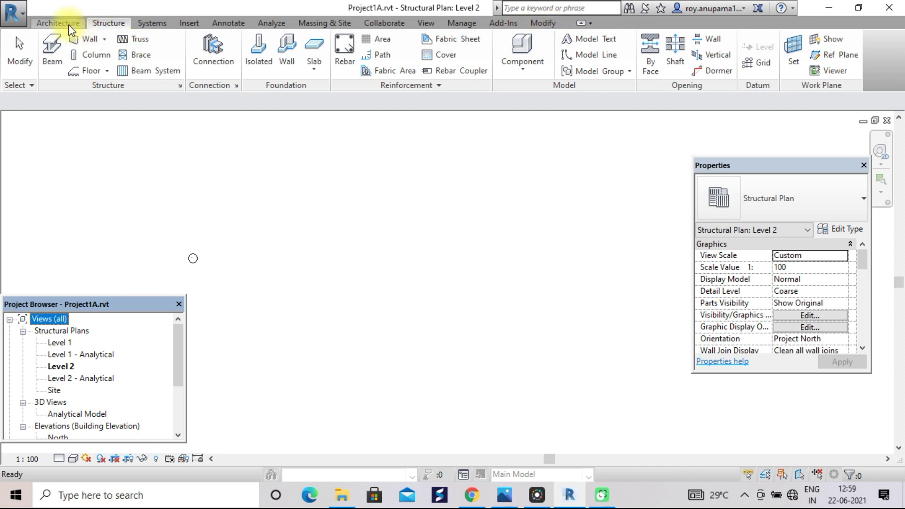
Draw a straight horizontal grid line across the lower part of the Level 2 structural plan.
{"action": "key", "text": "g"}
{"action": "key", "text": "r"}
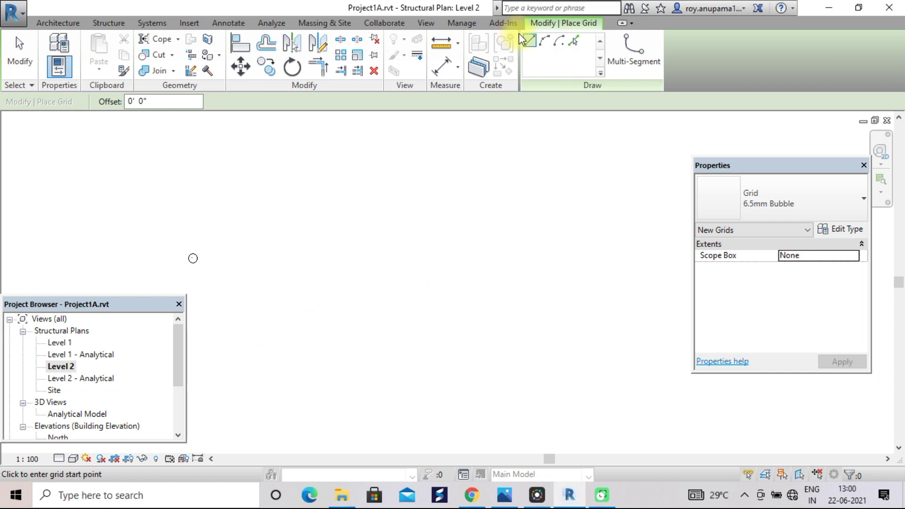
{"action": "left_click", "coordinate": [529, 44]}
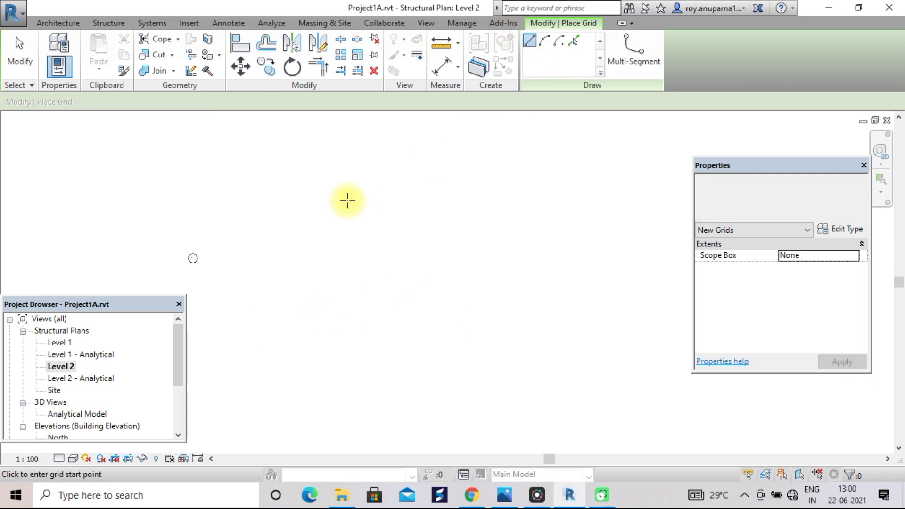
{"action": "left_click", "coordinate": [259, 340]}
{"action": "left_click", "coordinate": [609, 339]}
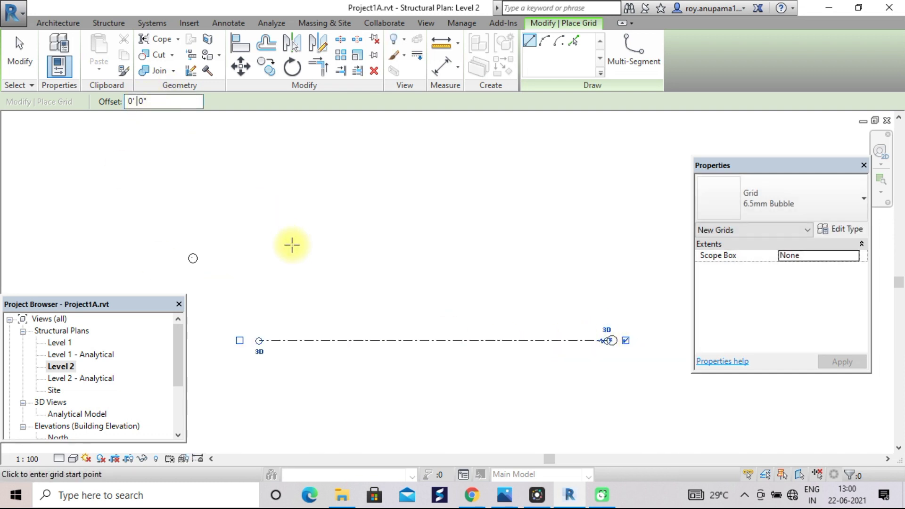
Create four more horizontal grid lines, each offset 10' 0" above the previous one, by picking the existing lines with Pick Lines.
{"action": "key", "text": "BackSpace"}
{"action": "key", "text": "BackSpace"}
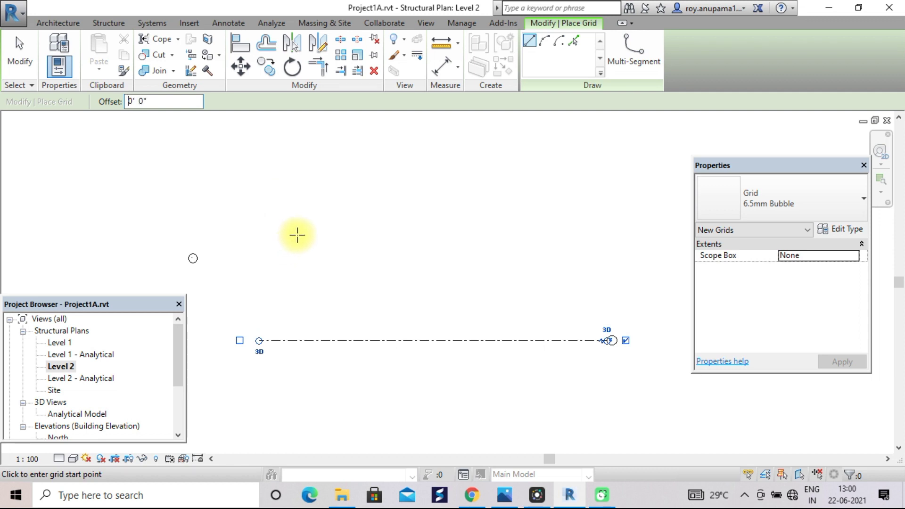
{"action": "type", "text": "10"}
{"action": "left_click", "coordinate": [142, 101]}
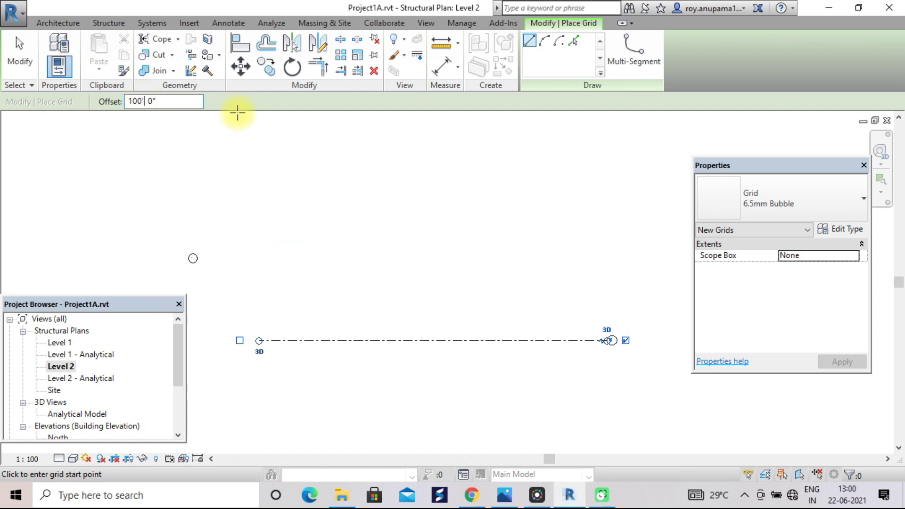
{"action": "key", "text": "BackSpace"}
{"action": "key", "text": "Home"}
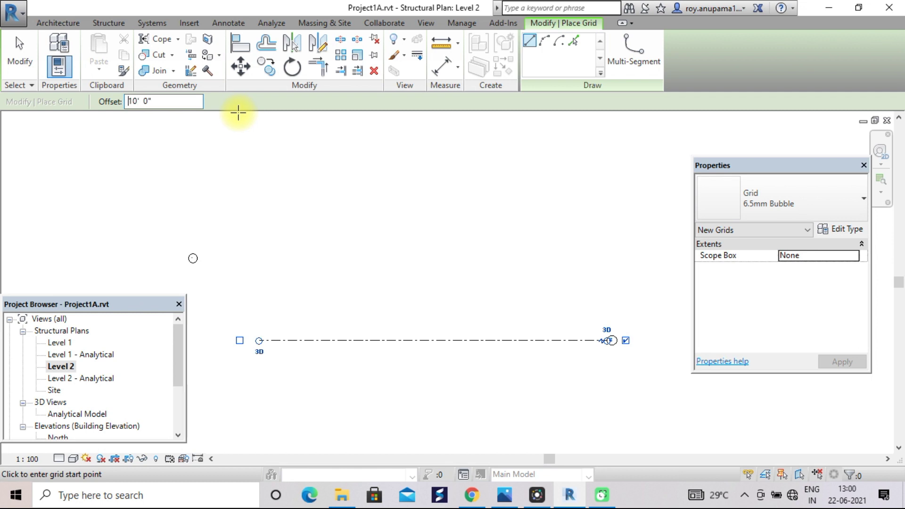
{"action": "left_click", "coordinate": [573, 41]}
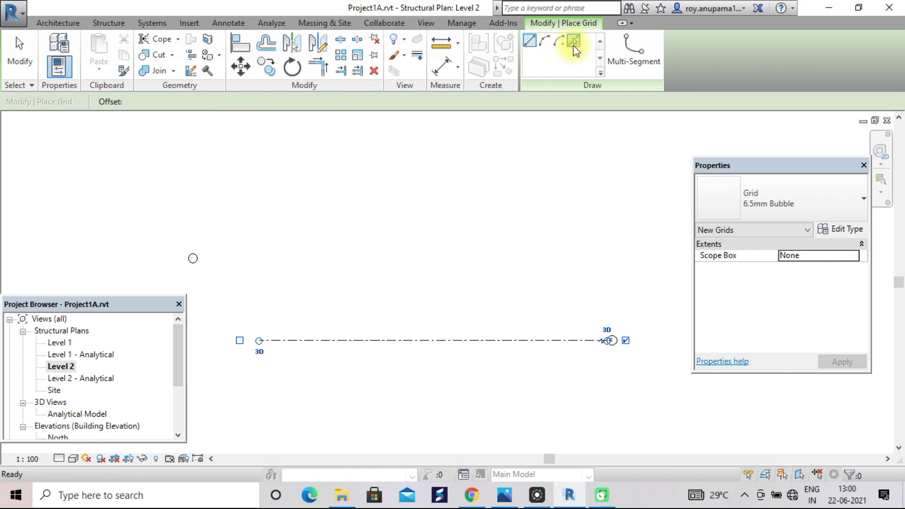
{"action": "left_click", "coordinate": [408, 337]}
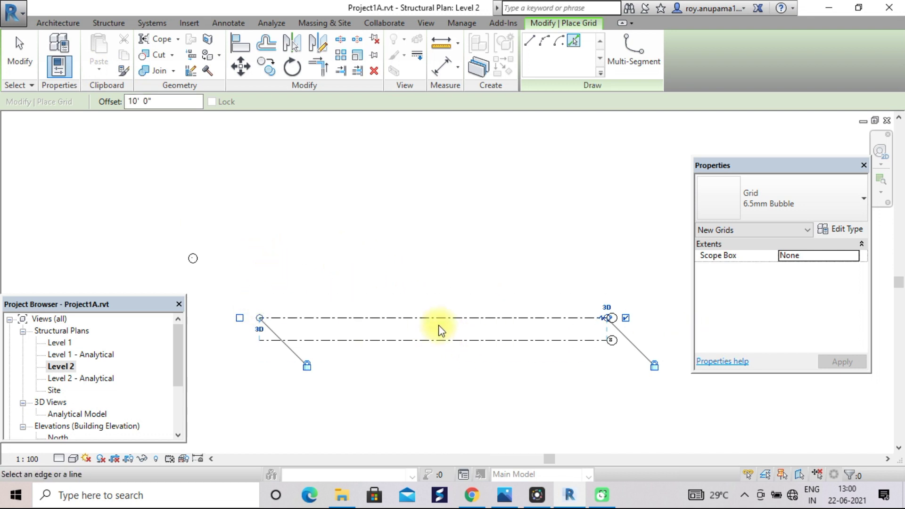
{"action": "left_click", "coordinate": [335, 314]}
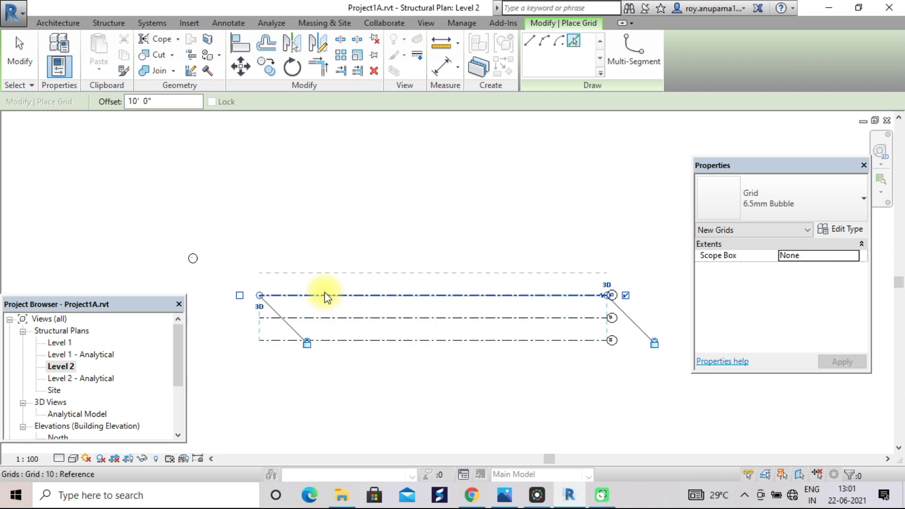
{"action": "left_click", "coordinate": [325, 294]}
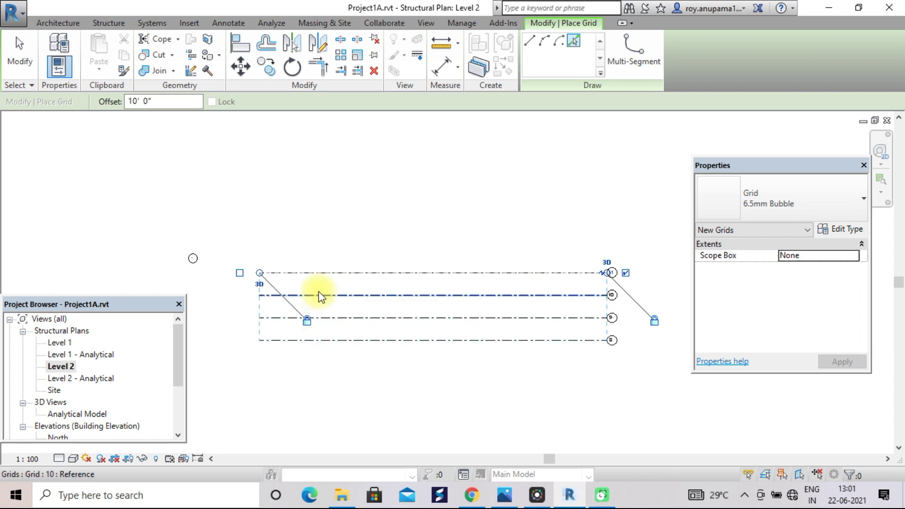
{"action": "left_click", "coordinate": [329, 273]}
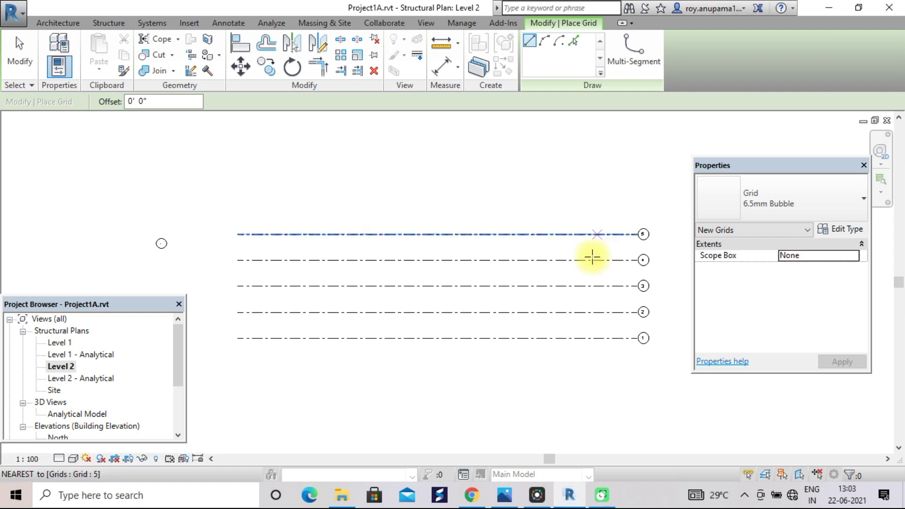
Draw a straight vertical grid line crossing all five horizontal grid lines near their bubble ends.
{"action": "left_click", "coordinate": [533, 43]}
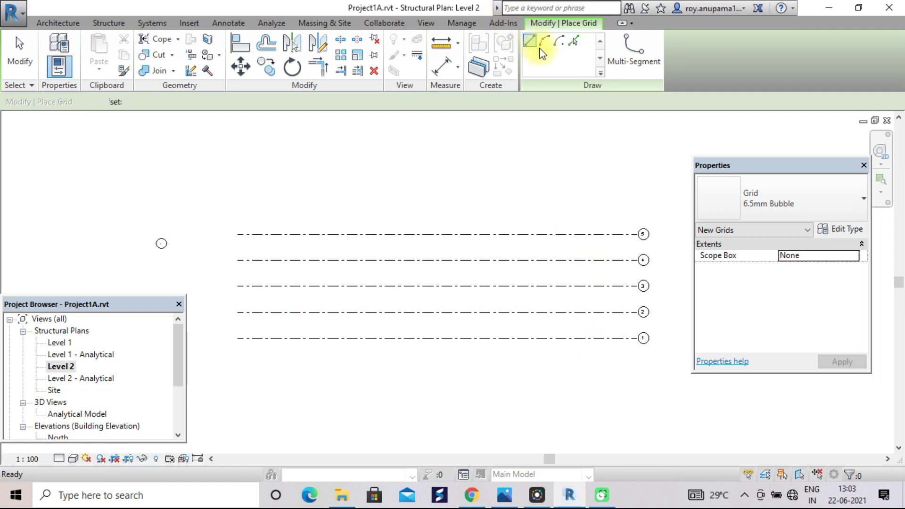
{"action": "left_click", "coordinate": [605, 188]}
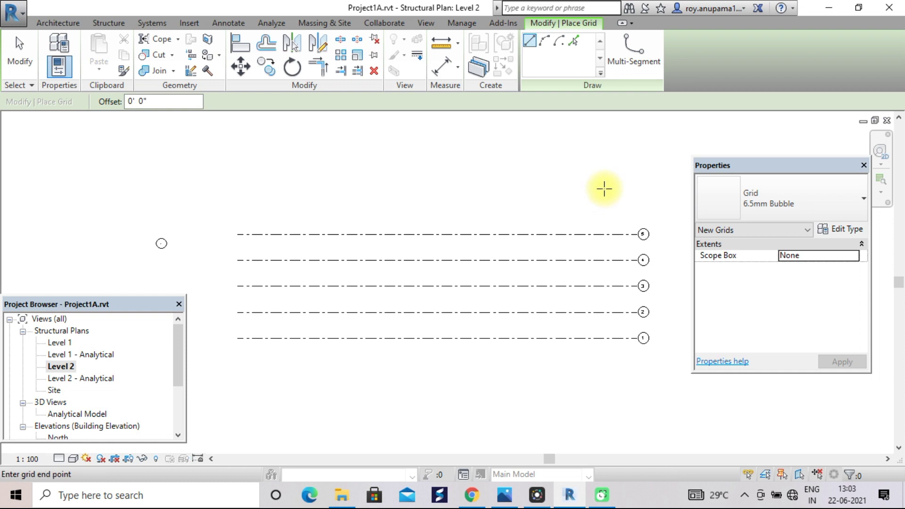
{"action": "left_click", "coordinate": [605, 377]}
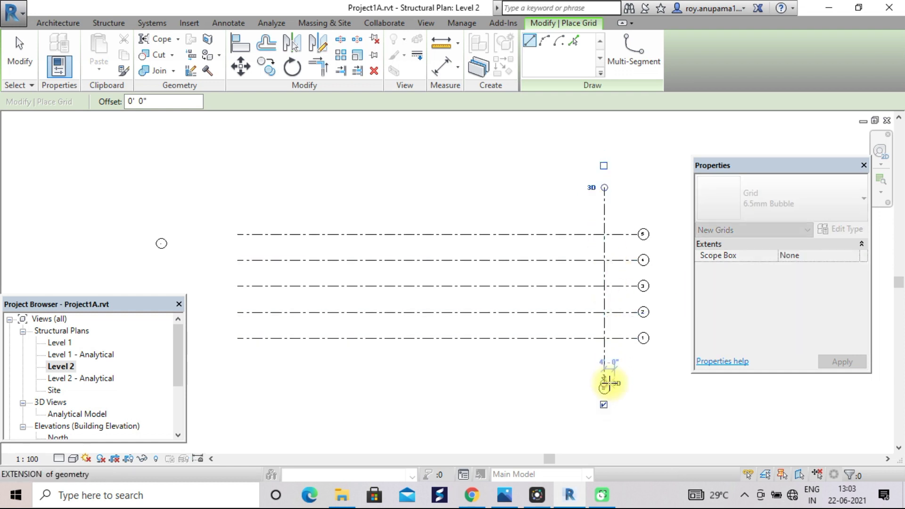
Create four more vertical grid lines to the left of the first, each offset 15' 0" with Pick Lines, and end the Grid command.
{"action": "left_click", "coordinate": [137, 102]}
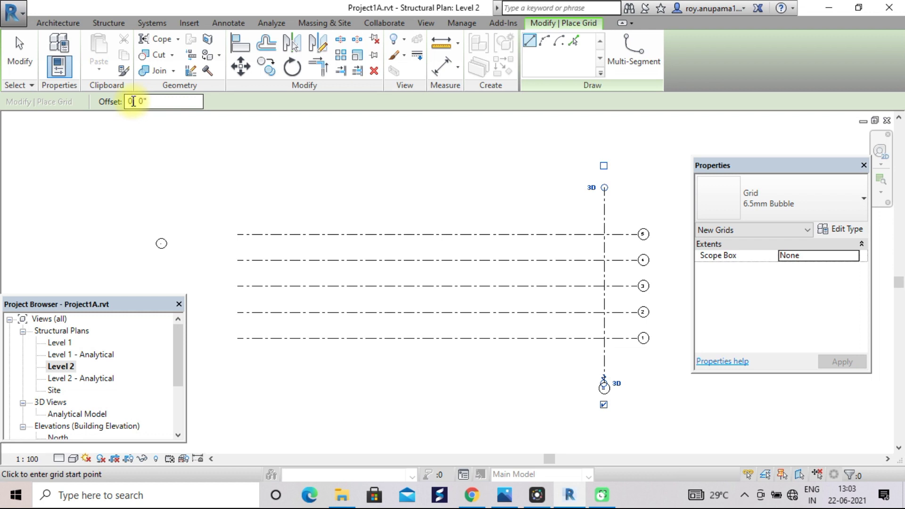
{"action": "key", "text": "BackSpace"}
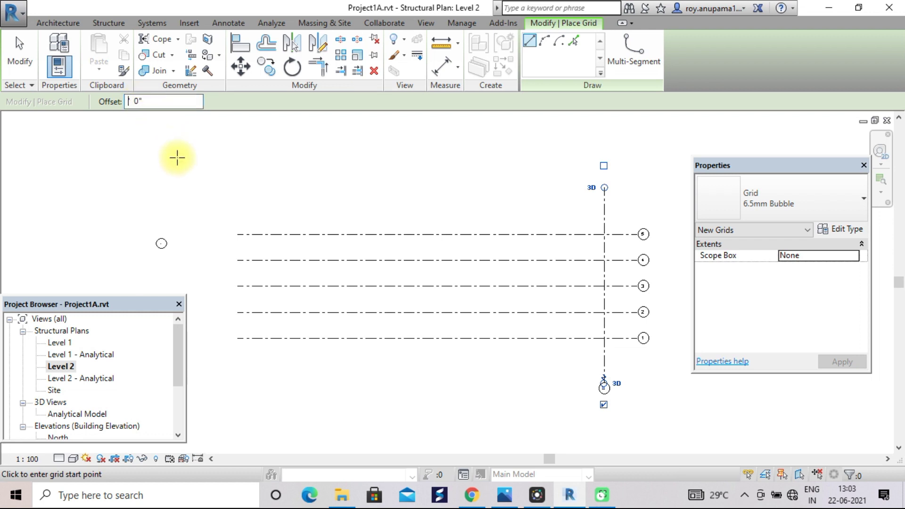
{"action": "type", "text": "15"}
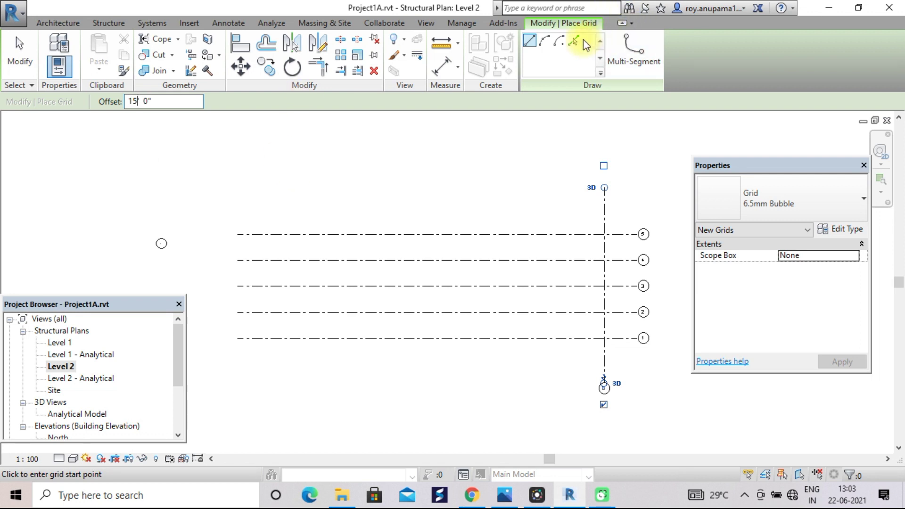
{"action": "left_click", "coordinate": [573, 42]}
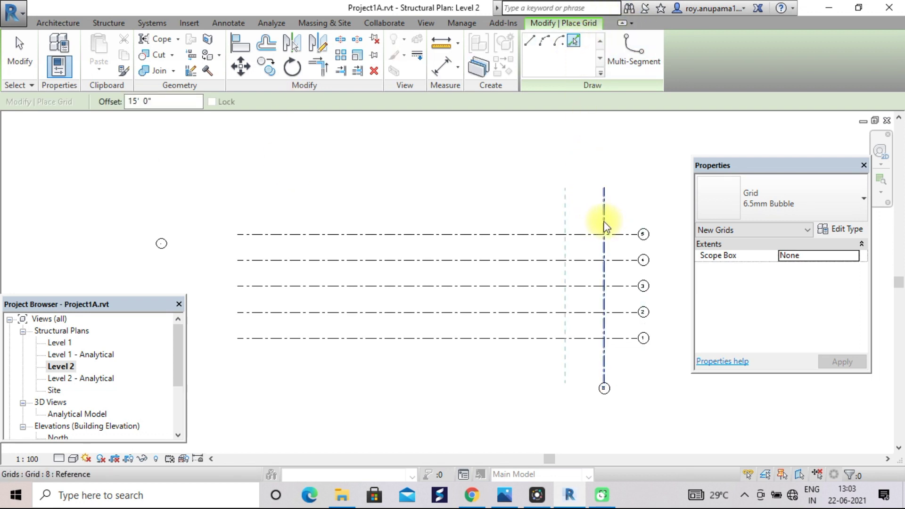
{"action": "left_click", "coordinate": [604, 226]}
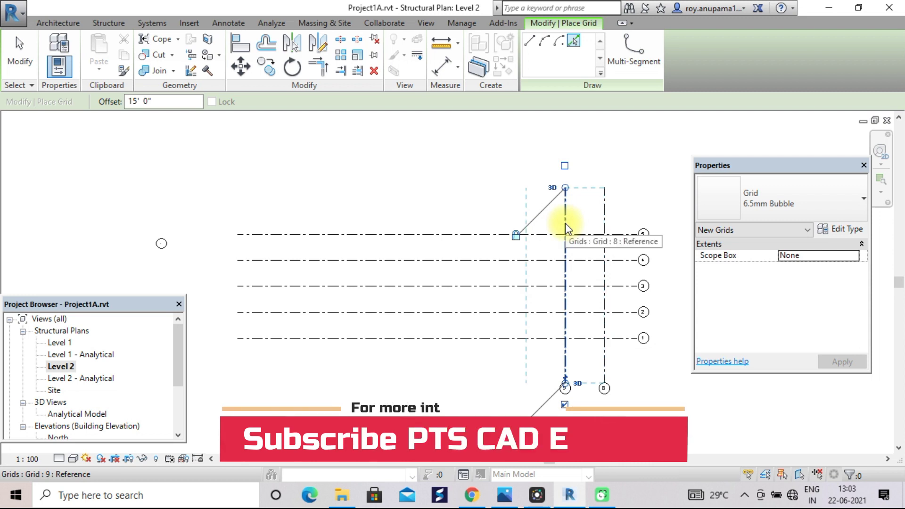
{"action": "left_click", "coordinate": [564, 226]}
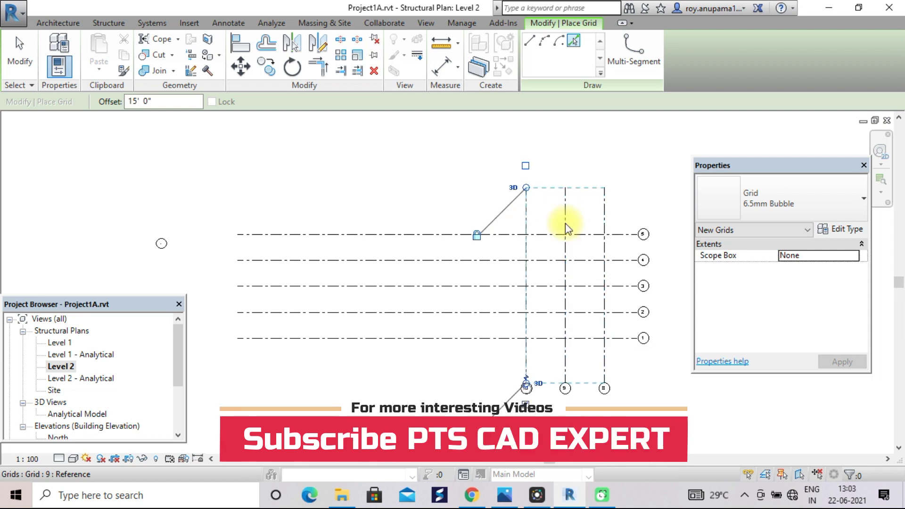
{"action": "left_click", "coordinate": [526, 223]}
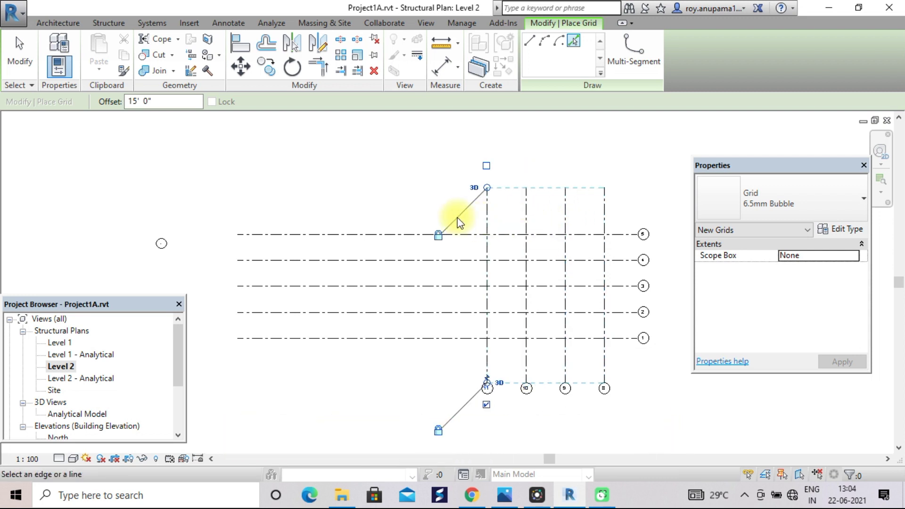
{"action": "left_click", "coordinate": [486, 221]}
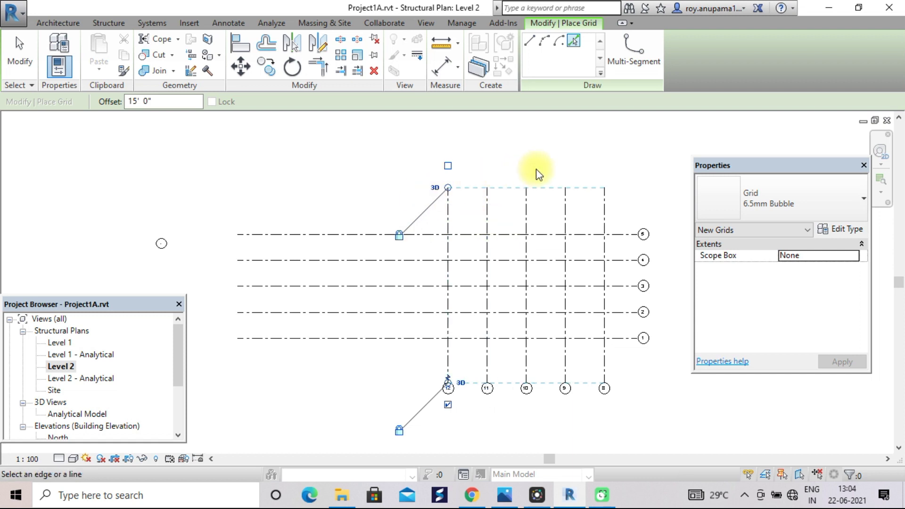
{"action": "middle_click_drag", "start_coordinate": [578, 151], "coordinate": [562, 136]}
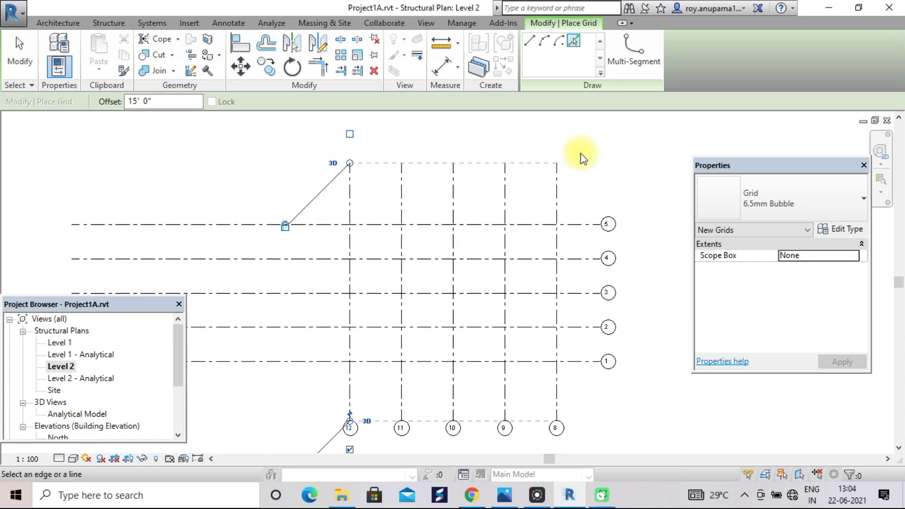
{"action": "scroll", "coordinate": [586, 156], "scroll_direction": "up", "scroll_amount": 1}
{"action": "middle_click_drag", "start_coordinate": [601, 144], "coordinate": [603, 144]}
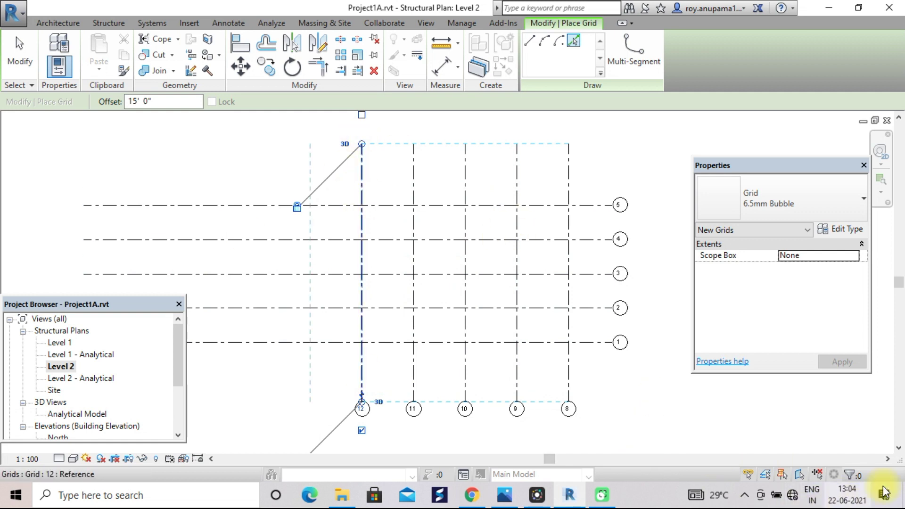
{"action": "key", "text": "Escape"}
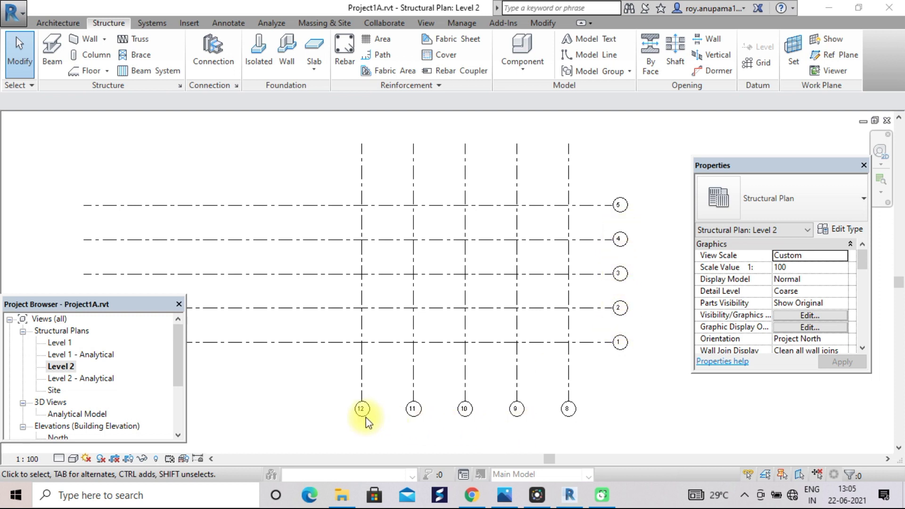
Rename vertical grid line 8 as A and show its bubble at the upper end as well.
{"action": "scroll", "coordinate": [592, 416], "scroll_direction": "up", "scroll_amount": 1}
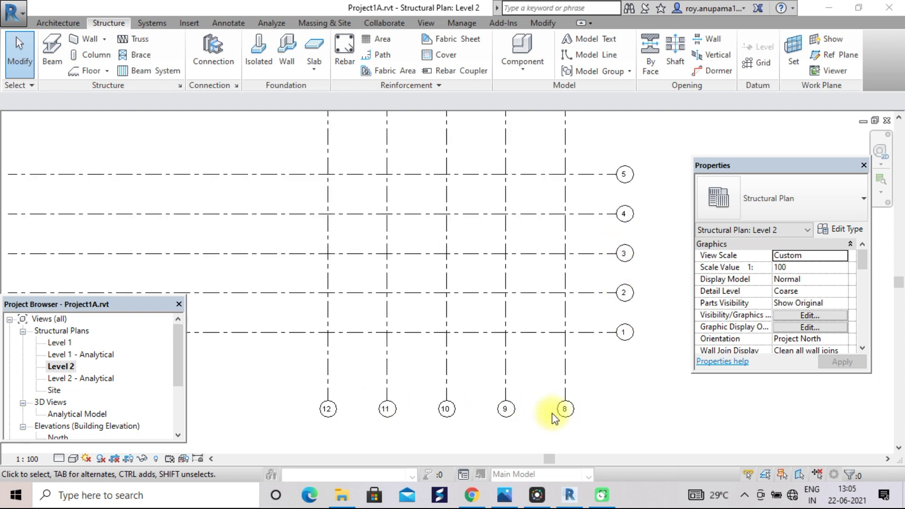
{"action": "double_click", "coordinate": [564, 410]}
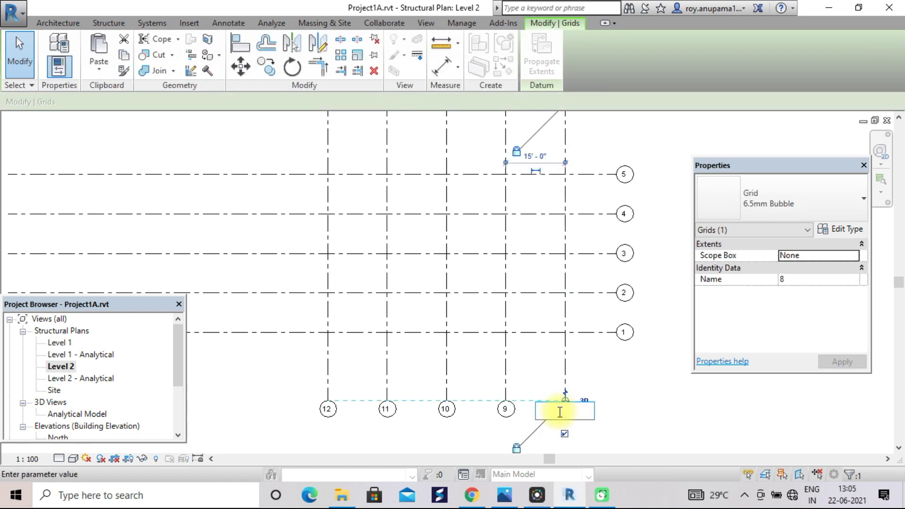
{"action": "left_click", "coordinate": [661, 410]}
{"action": "scroll", "coordinate": [633, 413], "scroll_direction": "down", "scroll_amount": 2}
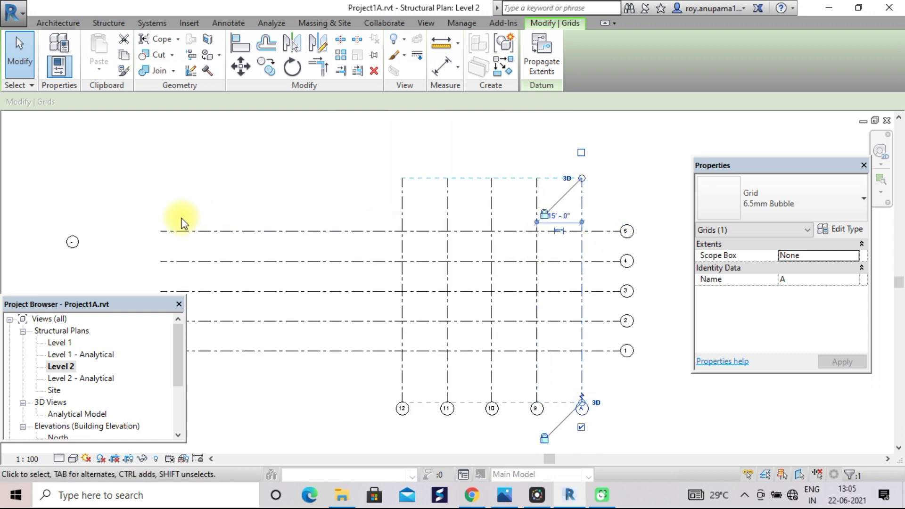
{"action": "left_click", "coordinate": [581, 153]}
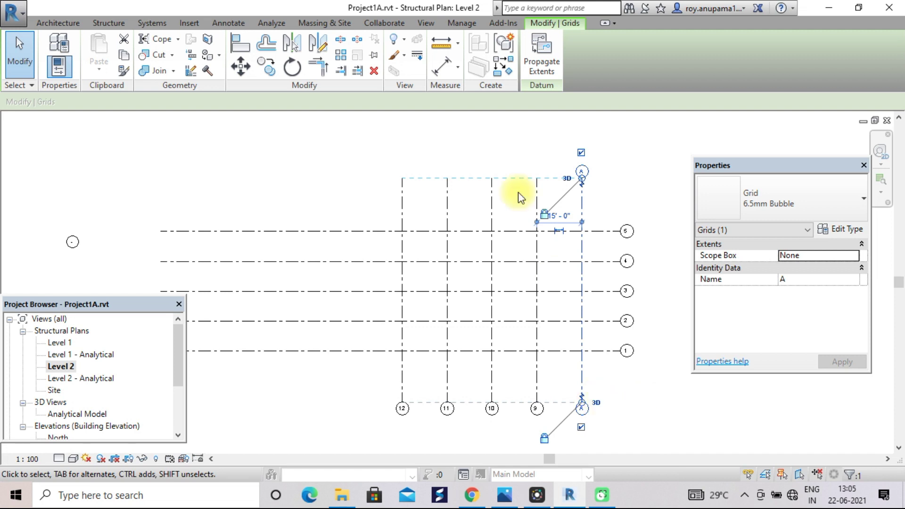
{"action": "left_click", "coordinate": [649, 394]}
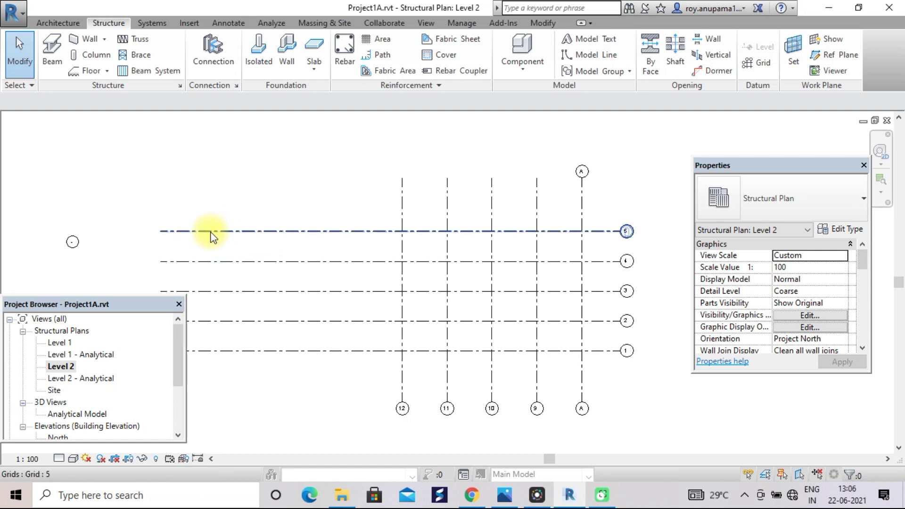
Shorten the aligned horizontal grid lines so their left ends stop just beyond vertical grid line 12.
{"action": "left_click", "coordinate": [225, 232]}
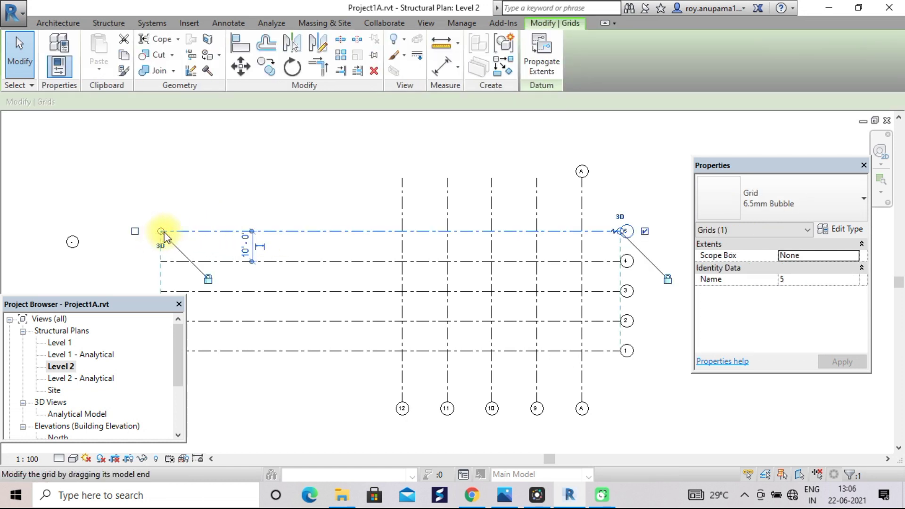
{"action": "left_click_drag", "start_coordinate": [160, 231], "coordinate": [350, 232]}
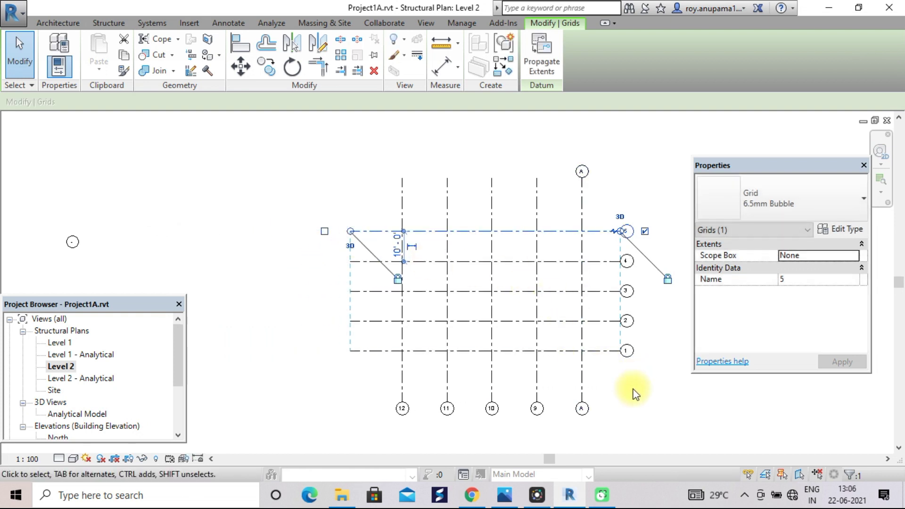
{"action": "left_click", "coordinate": [645, 392]}
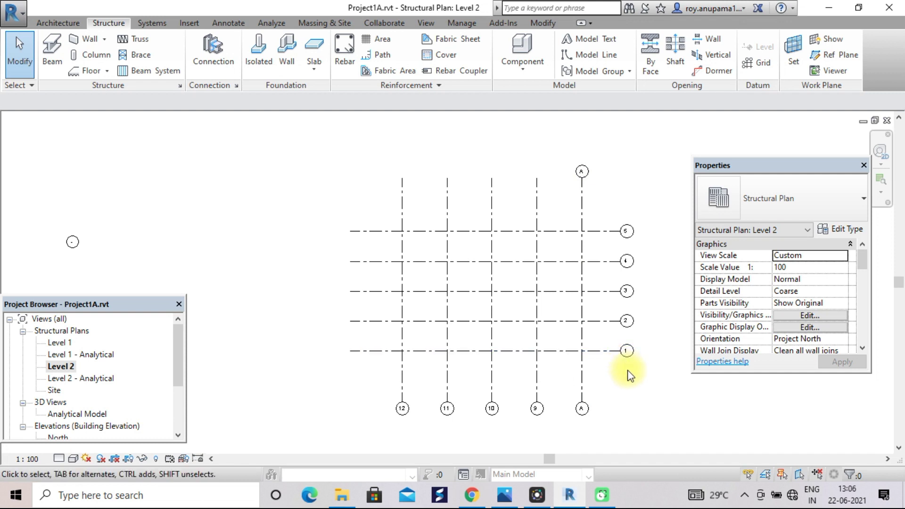
Rename vertical grid line 9 as B and vertical grid line 10 as C.
{"action": "middle_click_drag", "start_coordinate": [650, 410], "coordinate": [626, 398]}
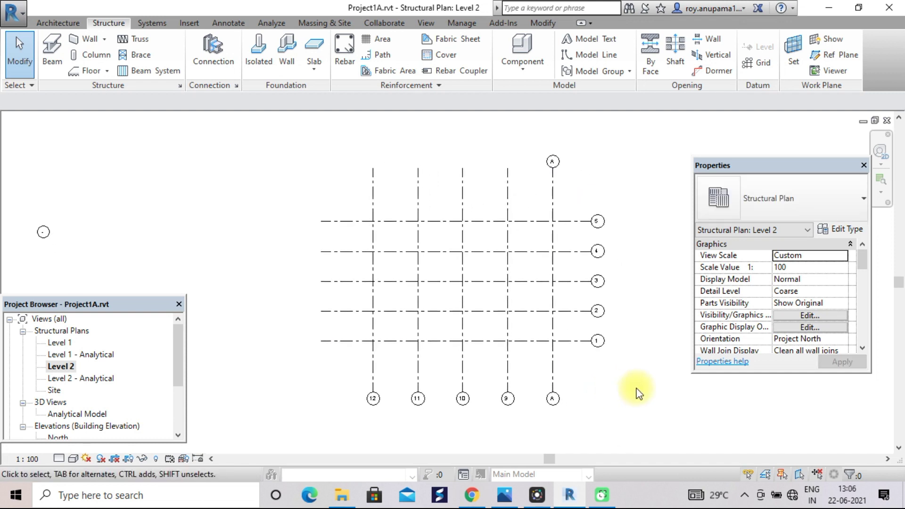
{"action": "scroll", "coordinate": [634, 388], "scroll_direction": "up", "scroll_amount": 1}
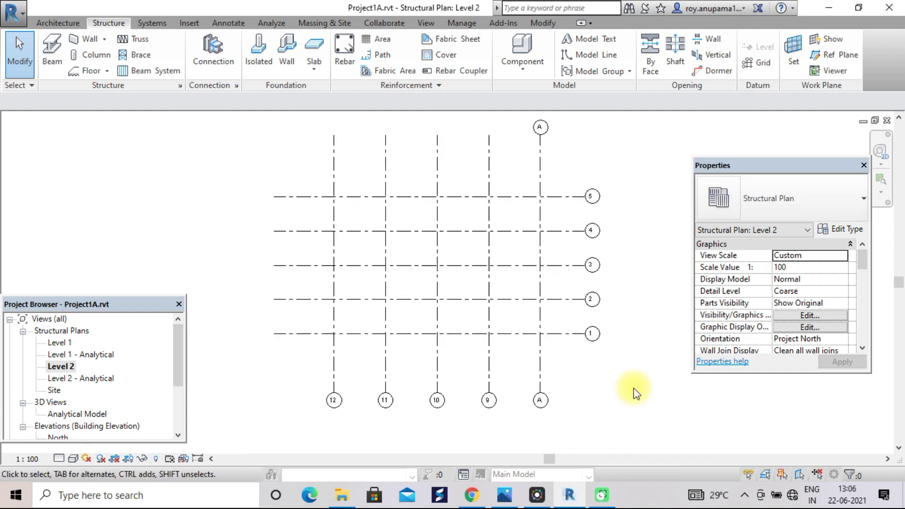
{"action": "left_click", "coordinate": [489, 401]}
{"action": "left_click", "coordinate": [490, 401]}
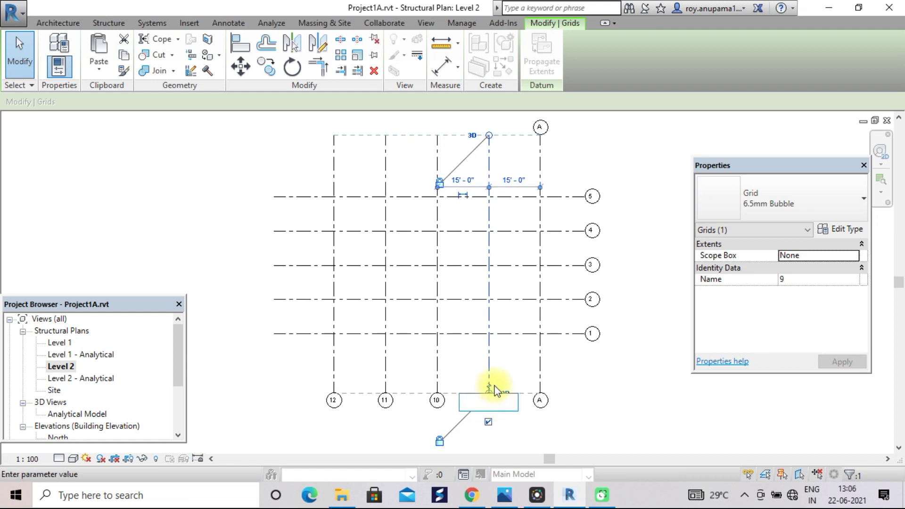
{"action": "left_click", "coordinate": [580, 401]}
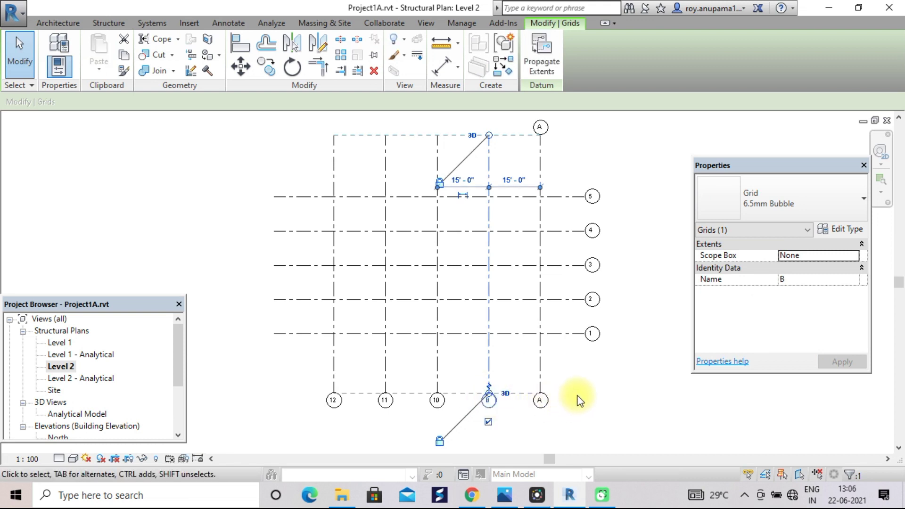
{"action": "left_click", "coordinate": [439, 398]}
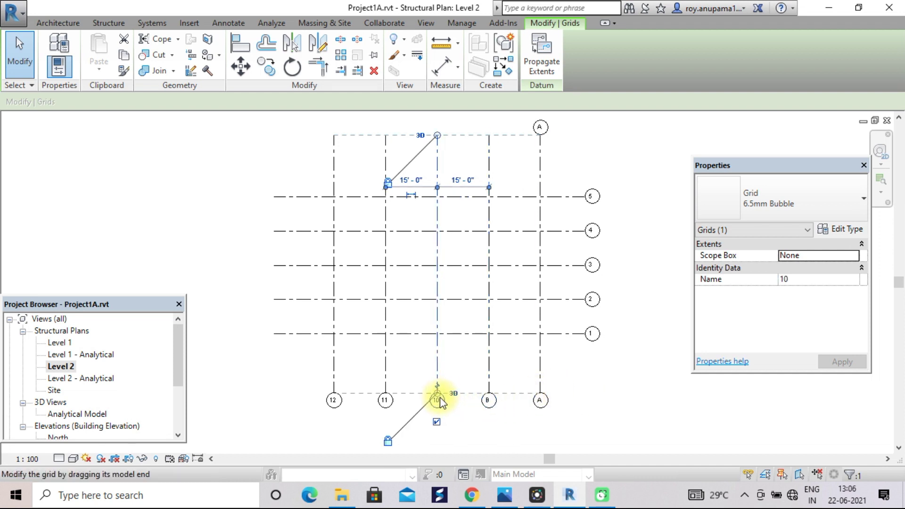
{"action": "left_click", "coordinate": [440, 400]}
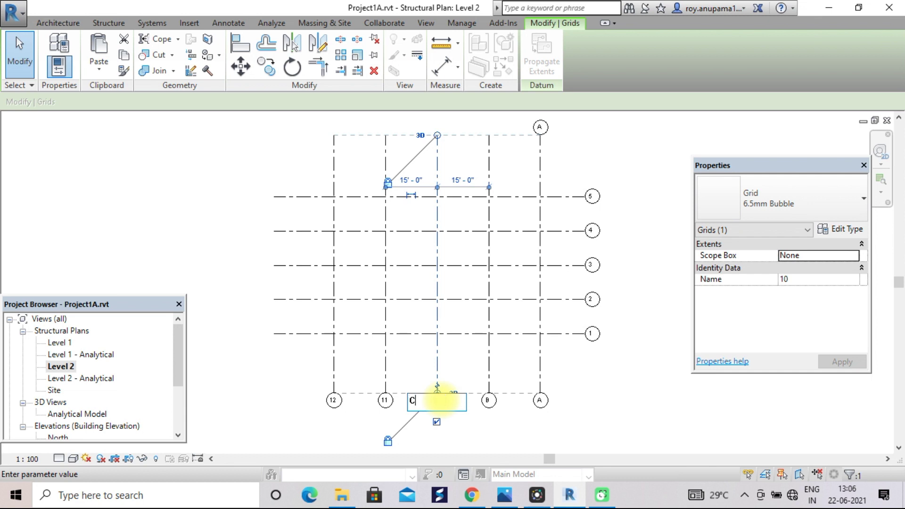
{"action": "type", "text": "C"}
{"action": "left_click", "coordinate": [582, 400]}
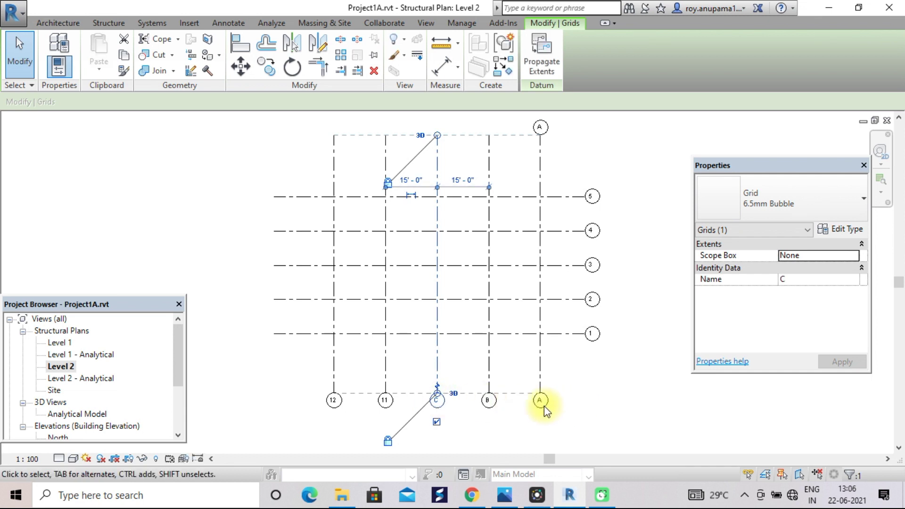
Rename vertical grid line 11 as D and vertical grid line 12 as E.
{"action": "left_click", "coordinate": [385, 400]}
{"action": "left_click", "coordinate": [385, 399]}
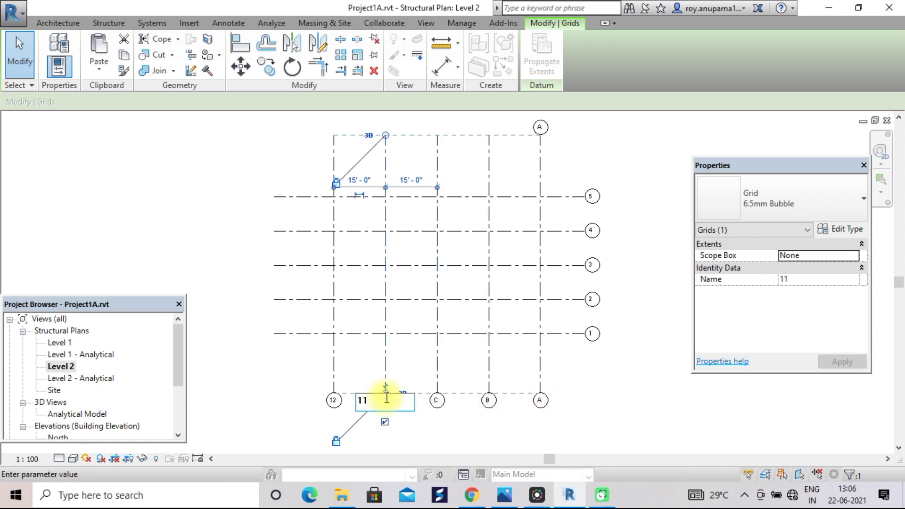
{"action": "key", "text": "BackSpace"}
{"action": "type", "text": "D"}
{"action": "left_click", "coordinate": [591, 403]}
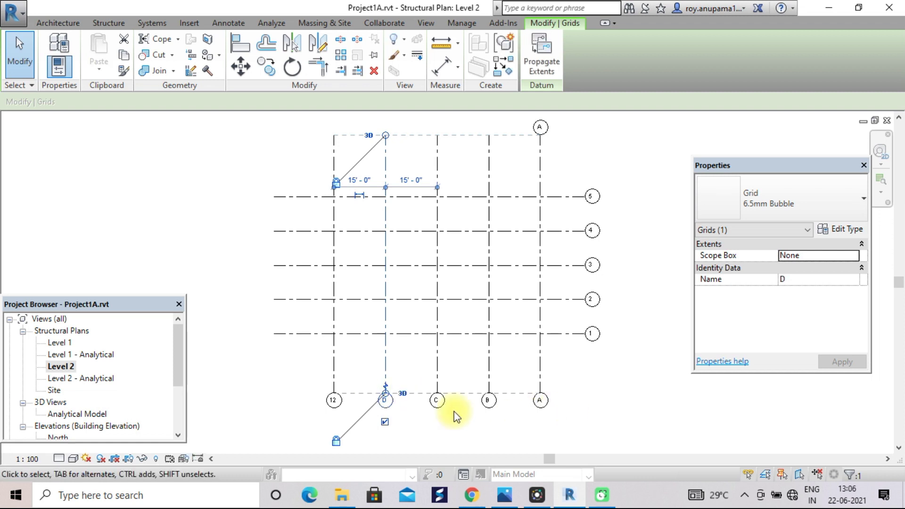
{"action": "left_click", "coordinate": [335, 402]}
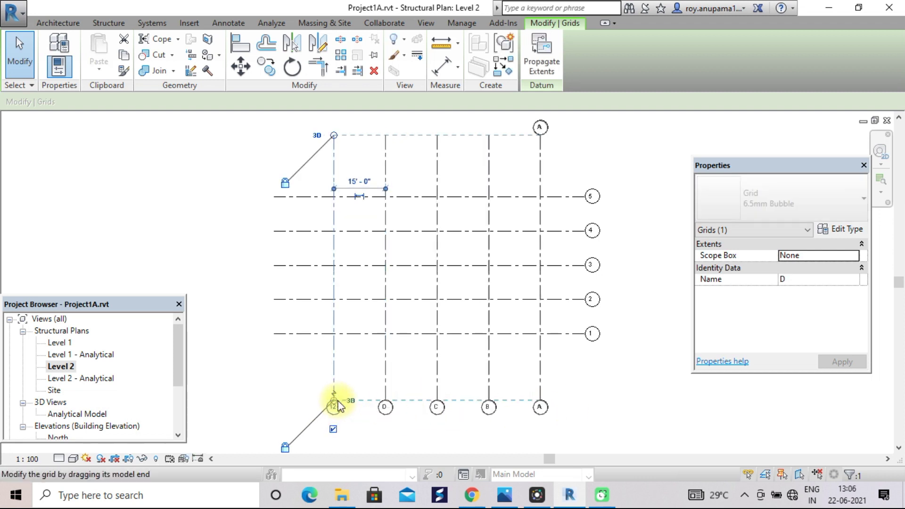
{"action": "left_click", "coordinate": [334, 406]}
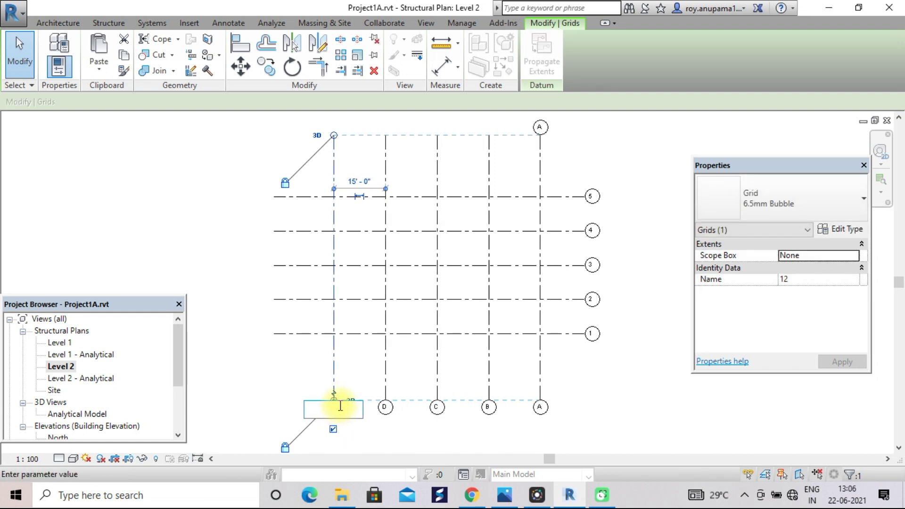
{"action": "type", "text": "E"}
{"action": "left_click", "coordinate": [598, 414]}
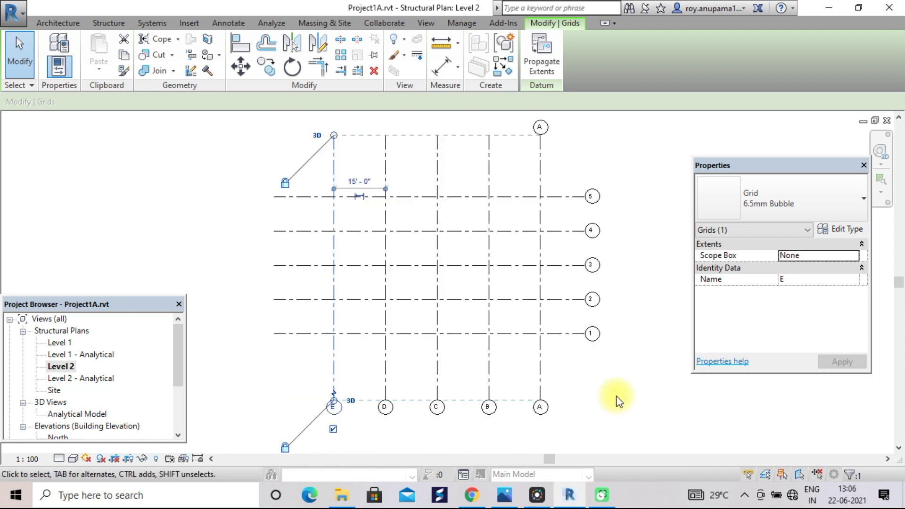
Show the bubbles at the upper ends of vertical grid lines E, D, C and B as well.
{"action": "scroll", "coordinate": [619, 401], "scroll_direction": "down", "scroll_amount": 1}
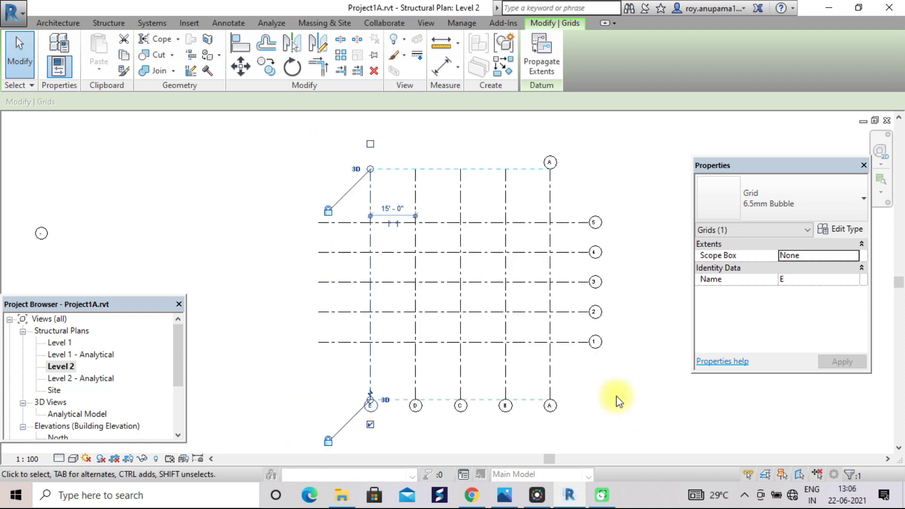
{"action": "left_click", "coordinate": [371, 144]}
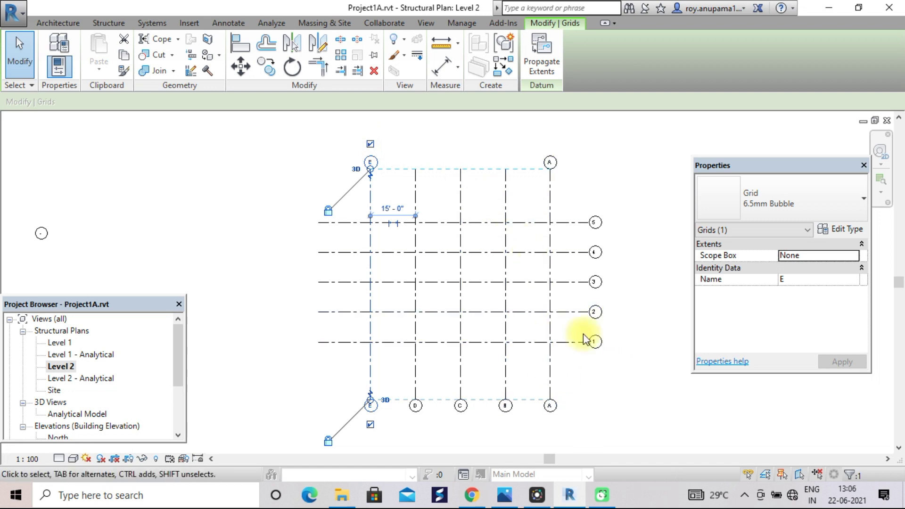
{"action": "left_click", "coordinate": [416, 354]}
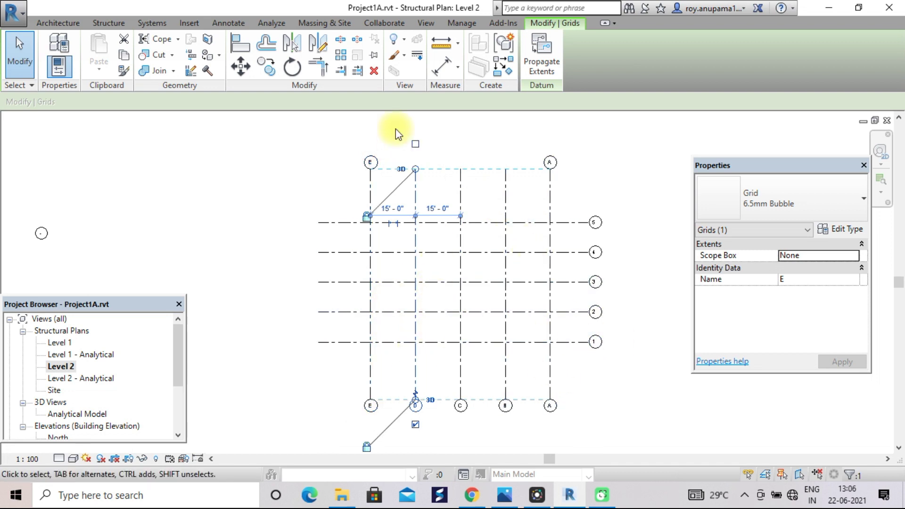
{"action": "left_click", "coordinate": [415, 144]}
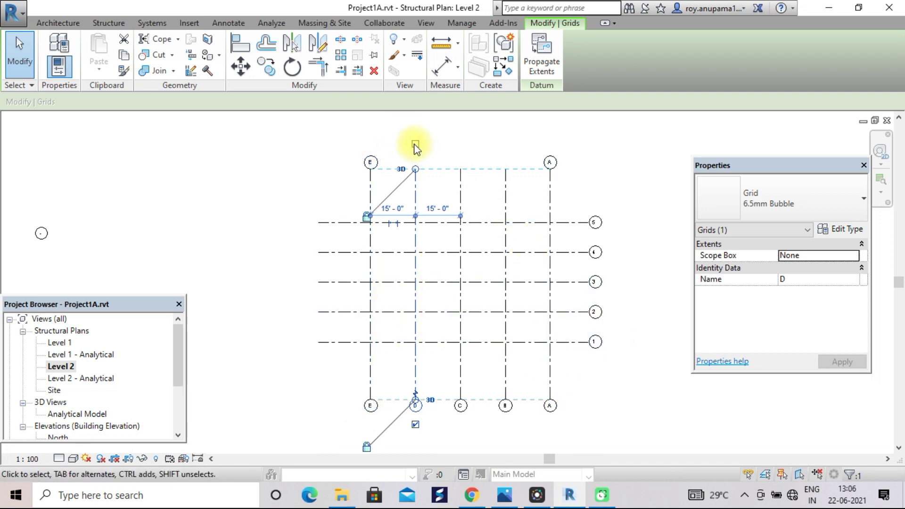
{"action": "left_click", "coordinate": [461, 193]}
{"action": "left_click", "coordinate": [460, 144]}
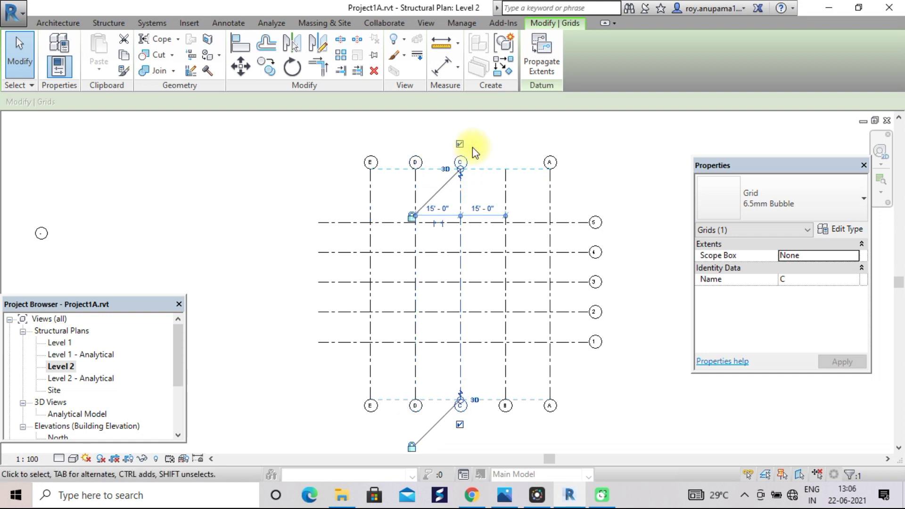
{"action": "left_click", "coordinate": [507, 185]}
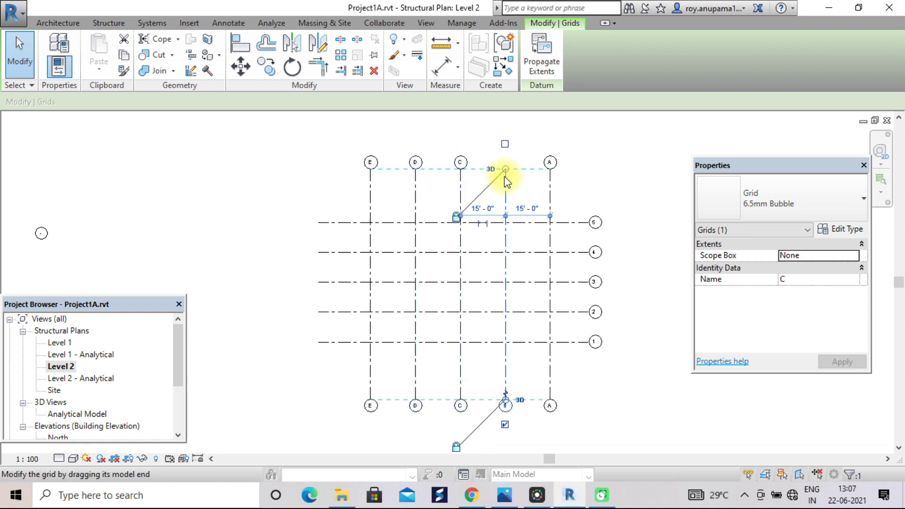
{"action": "left_click", "coordinate": [504, 144]}
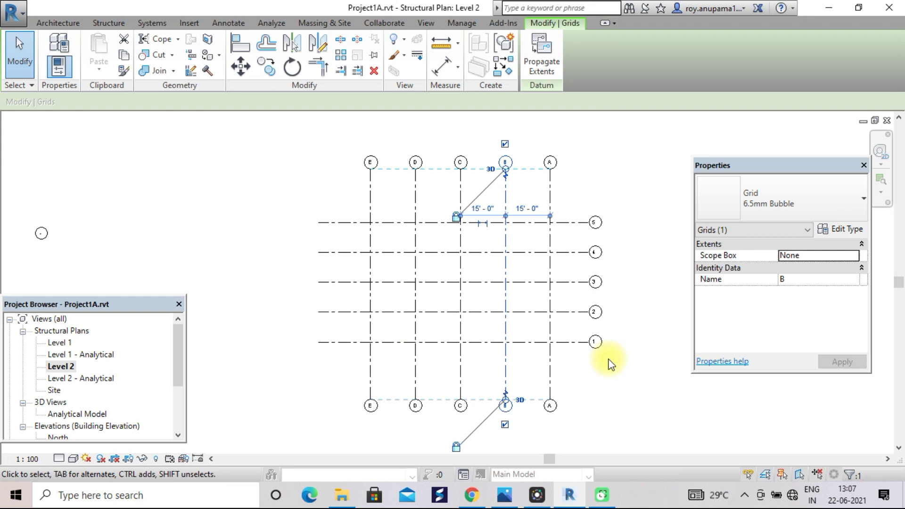
Show the bubbles at the left ends of horizontal grid lines 1 to 5 as well, and clear the selection.
{"action": "scroll", "coordinate": [608, 362], "scroll_direction": "up", "scroll_amount": 3}
{"action": "scroll", "coordinate": [608, 363], "scroll_direction": "down", "scroll_amount": 2}
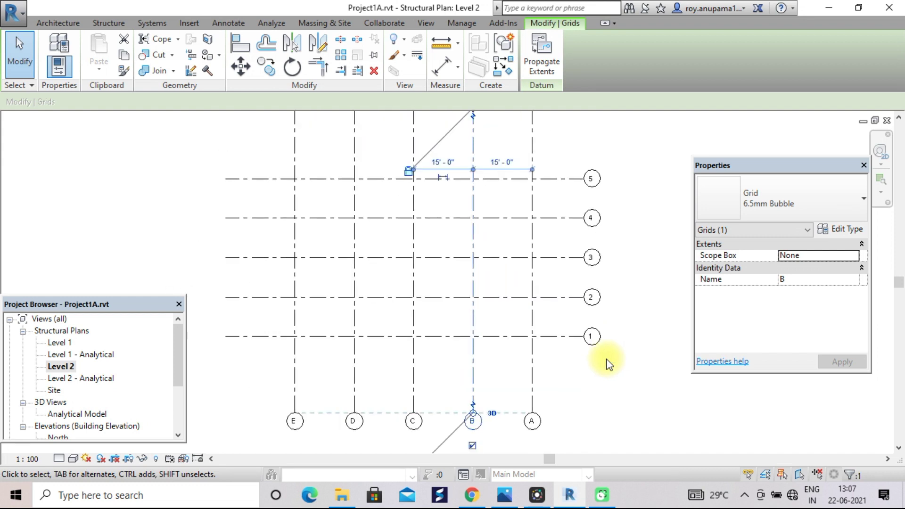
{"action": "left_click", "coordinate": [291, 339]}
{"action": "left_click", "coordinate": [246, 339]}
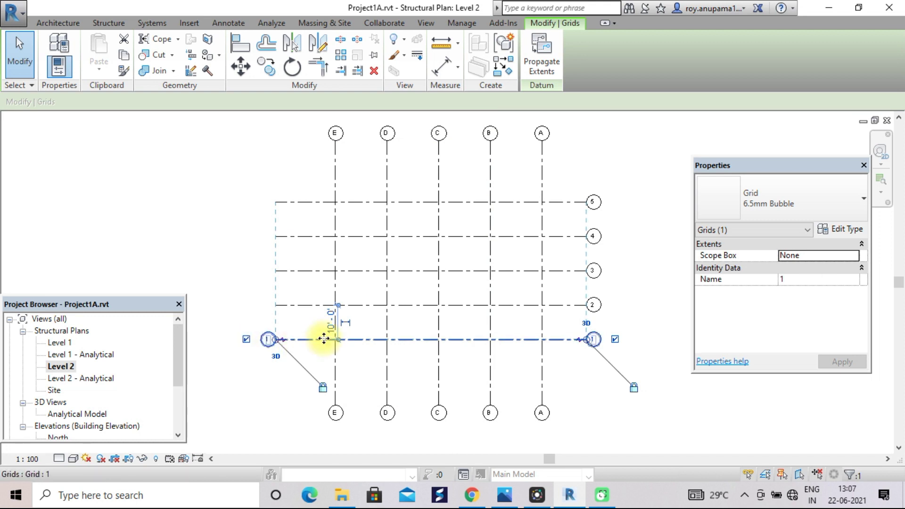
{"action": "left_click", "coordinate": [291, 305]}
{"action": "left_click", "coordinate": [246, 305]}
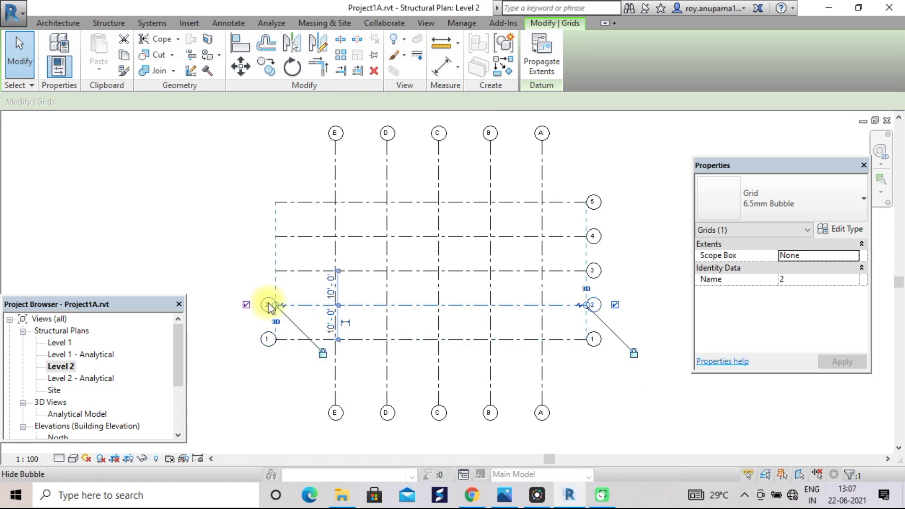
{"action": "left_click", "coordinate": [285, 275]}
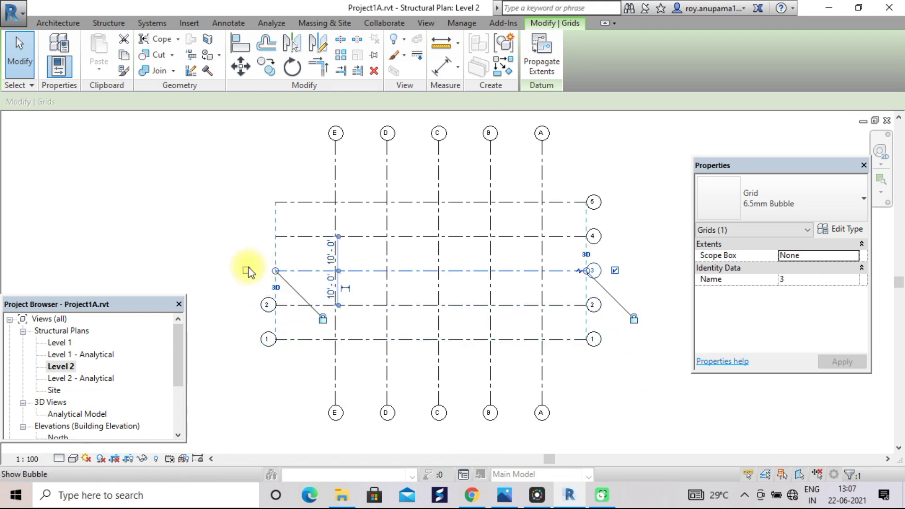
{"action": "left_click", "coordinate": [246, 270]}
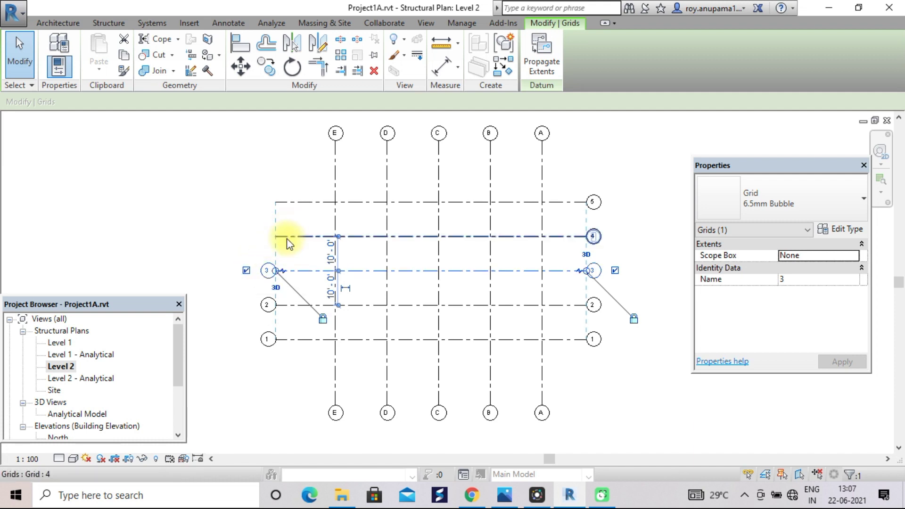
{"action": "left_click", "coordinate": [289, 236]}
{"action": "left_click", "coordinate": [246, 236]}
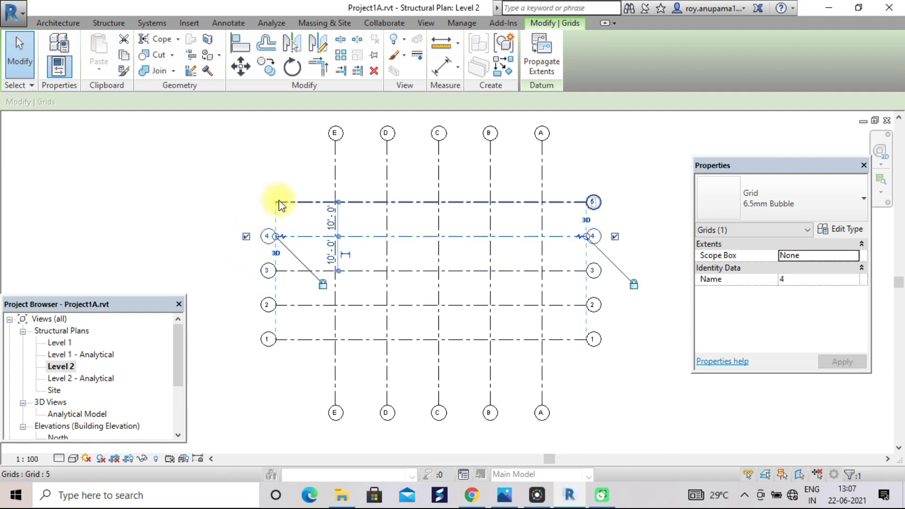
{"action": "left_click", "coordinate": [283, 202]}
{"action": "left_click", "coordinate": [246, 202]}
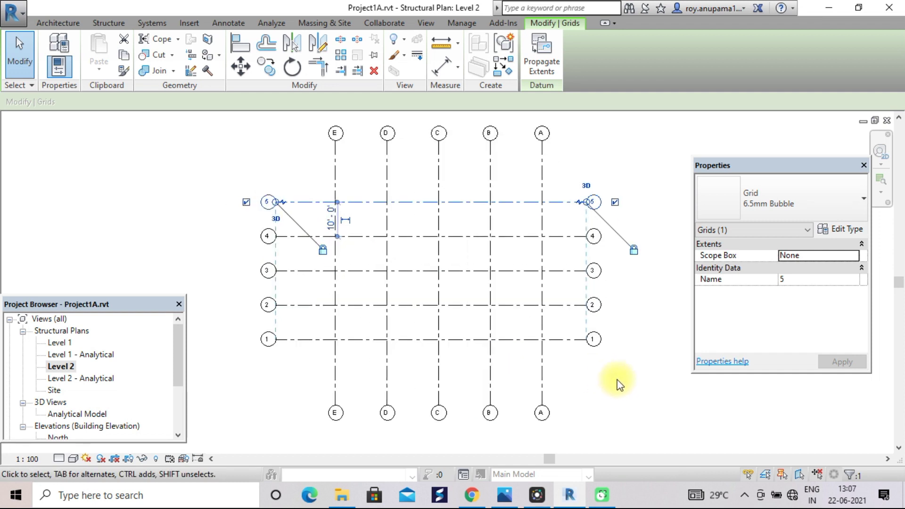
{"action": "left_click", "coordinate": [643, 384]}
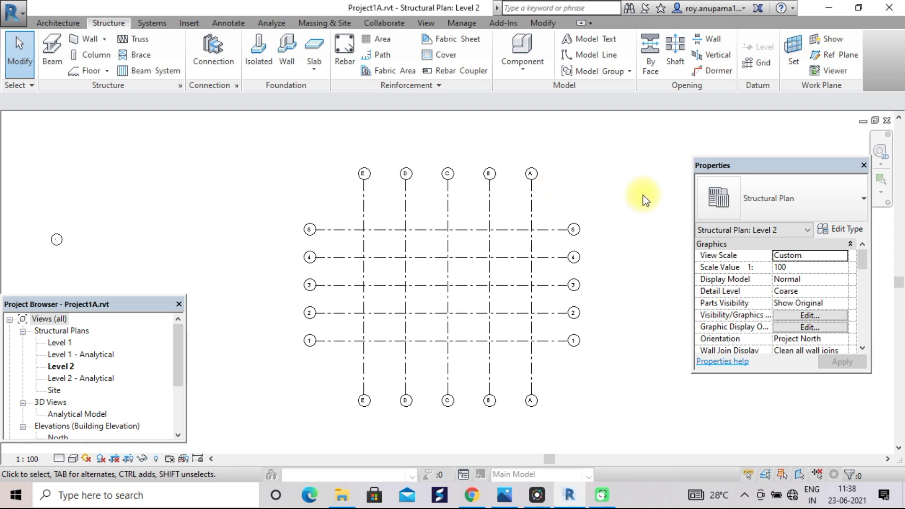
Draw a straight grid line sloping up to the right, starting about 48' 0" right of grid line A and level with grid line 4.
{"action": "scroll", "coordinate": [645, 201], "scroll_direction": "down", "scroll_amount": 1}
{"action": "middle_click_drag", "start_coordinate": [641, 197], "coordinate": [521, 206]}
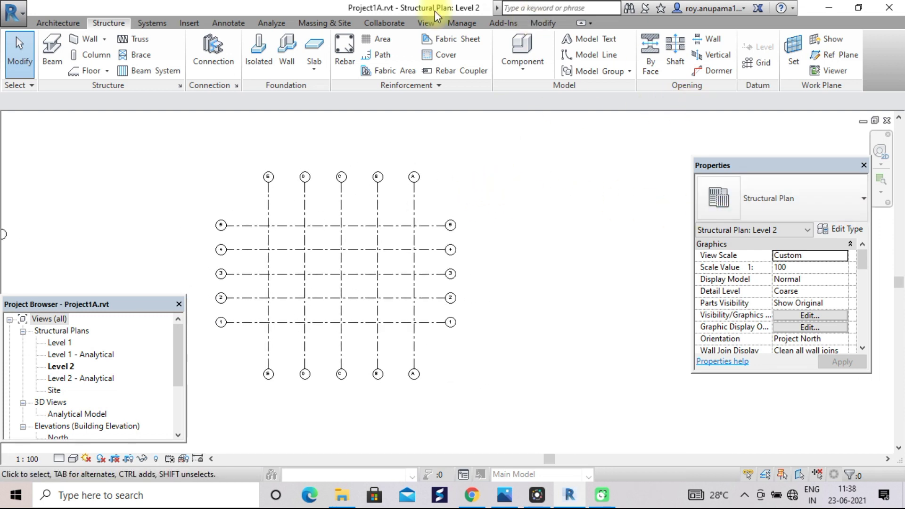
{"action": "left_click", "coordinate": [756, 63]}
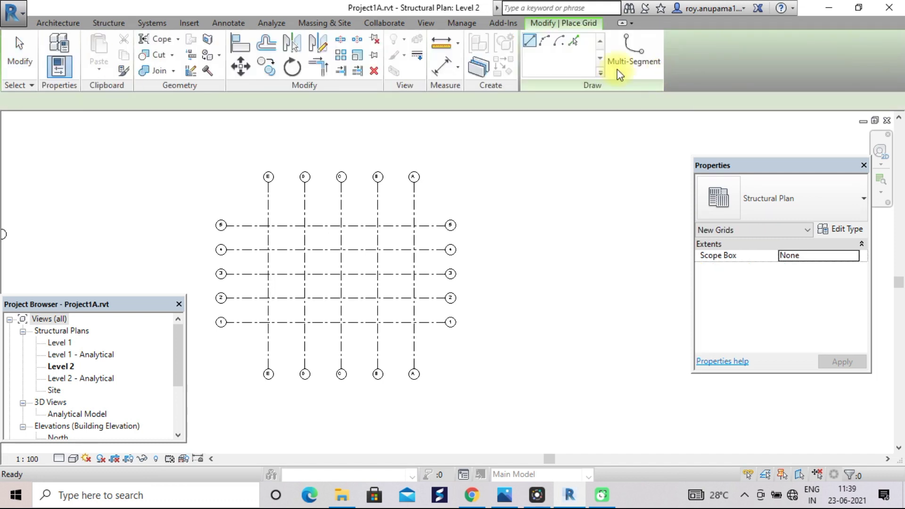
{"action": "left_click", "coordinate": [529, 42]}
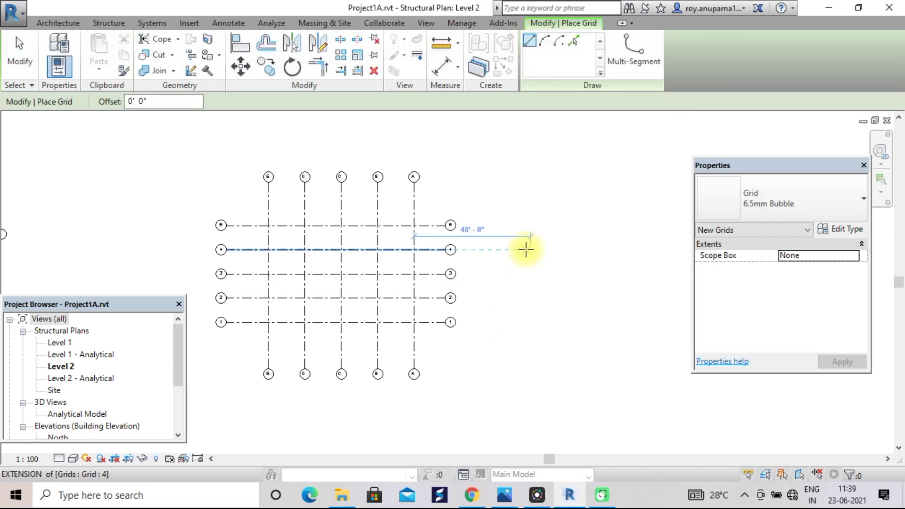
{"action": "left_click", "coordinate": [527, 249]}
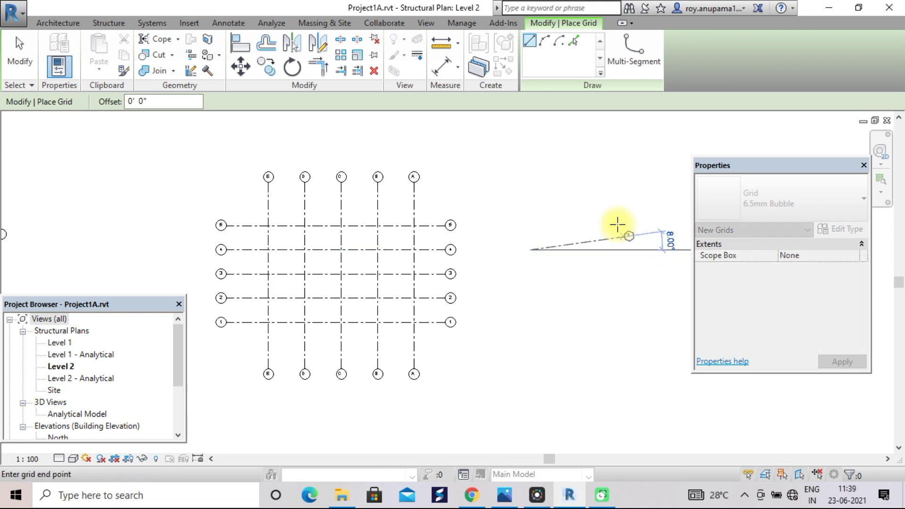
{"action": "left_click", "coordinate": [626, 180]}
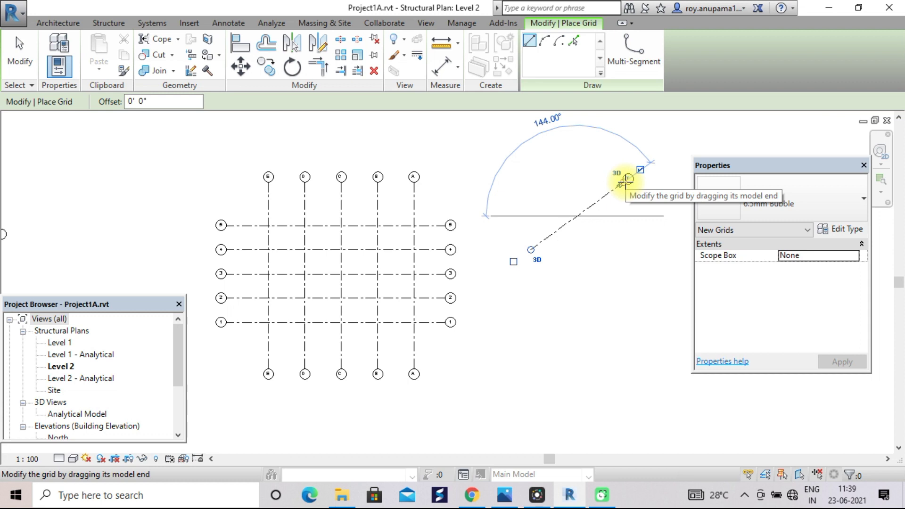
From the sloping grid line's start point, draw a horizontal grid line to the right and one sloping down about 24° to grid line 2's level.
{"action": "left_click", "coordinate": [530, 250]}
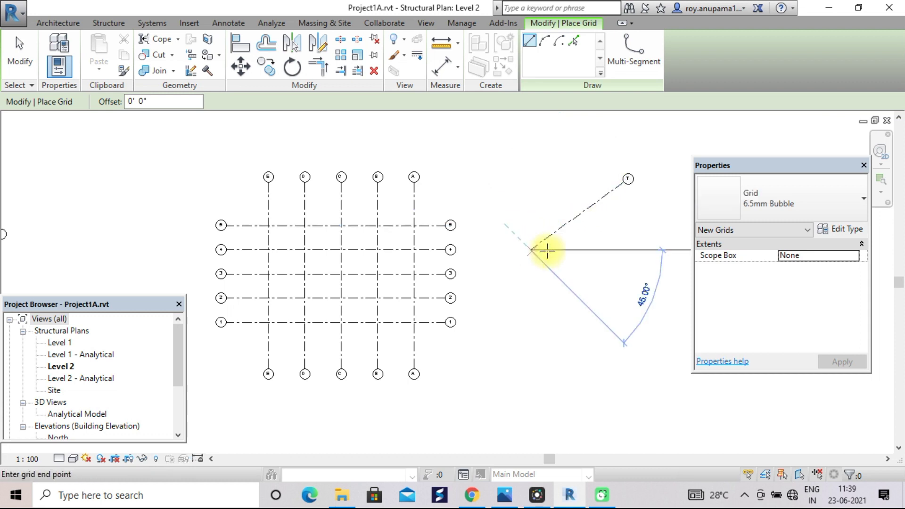
{"action": "left_click", "coordinate": [639, 249]}
{"action": "left_click", "coordinate": [529, 249]}
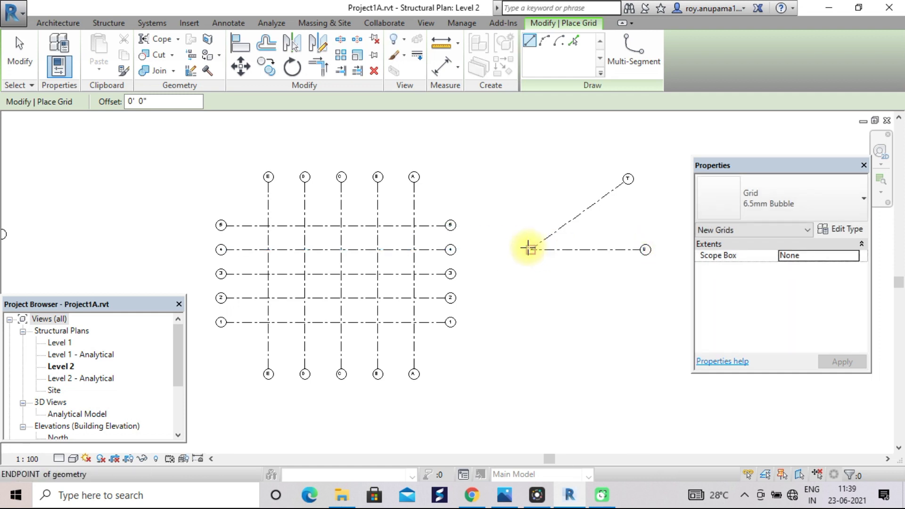
{"action": "left_click", "coordinate": [531, 248]}
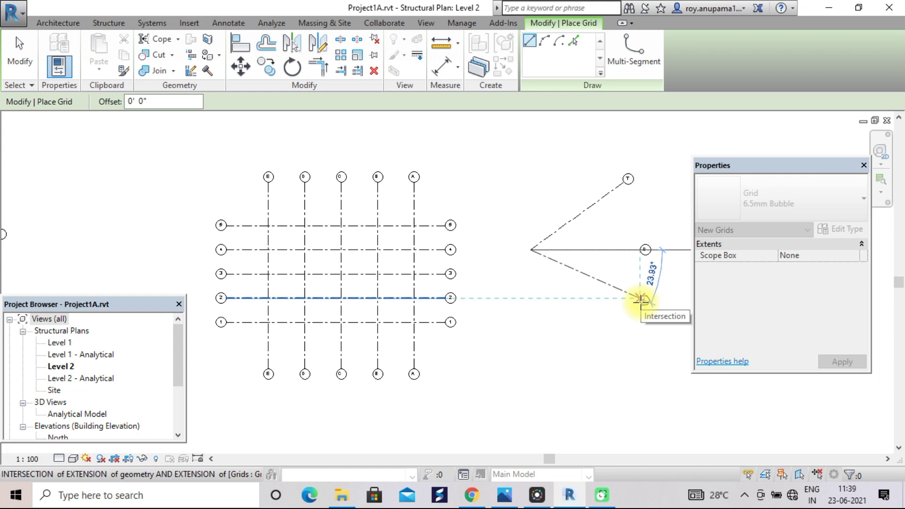
{"action": "left_click", "coordinate": [641, 298]}
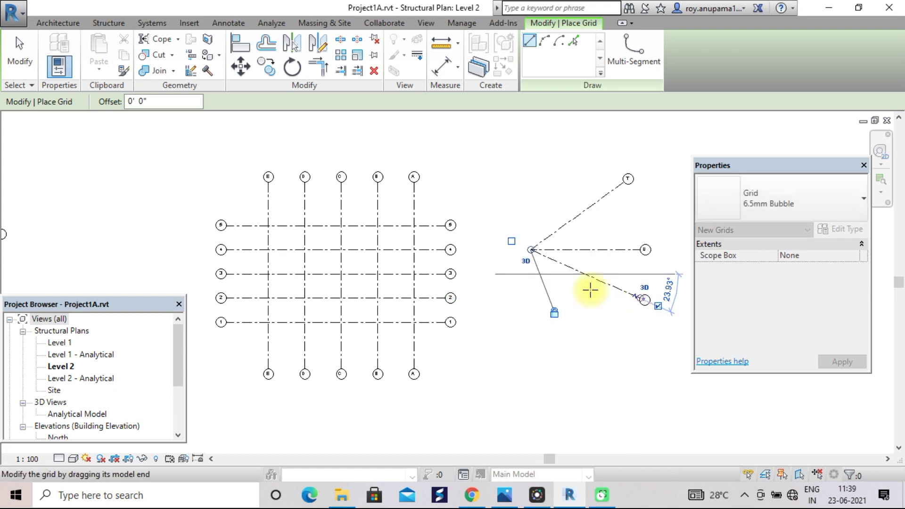
From the same common point, draw a grid line rising at about 72° to the upper right and another running vertically downward.
{"action": "left_click", "coordinate": [532, 250]}
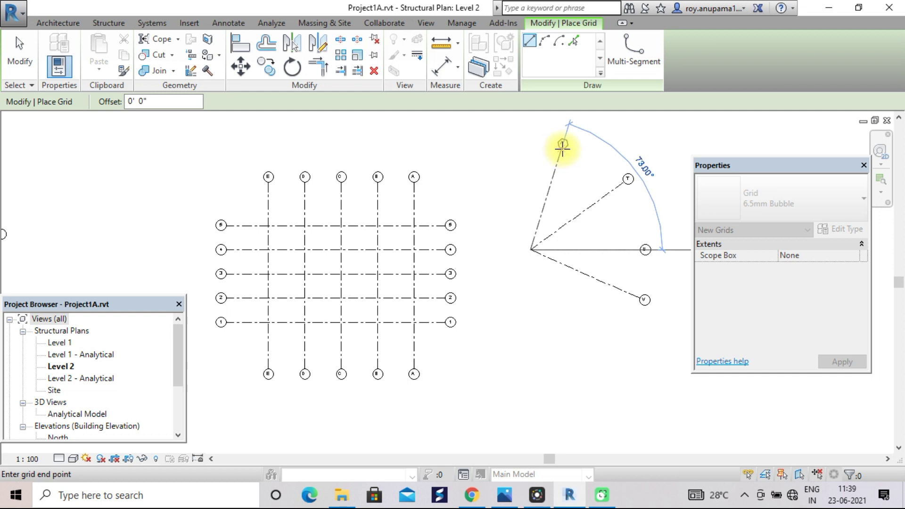
{"action": "left_click", "coordinate": [561, 150]}
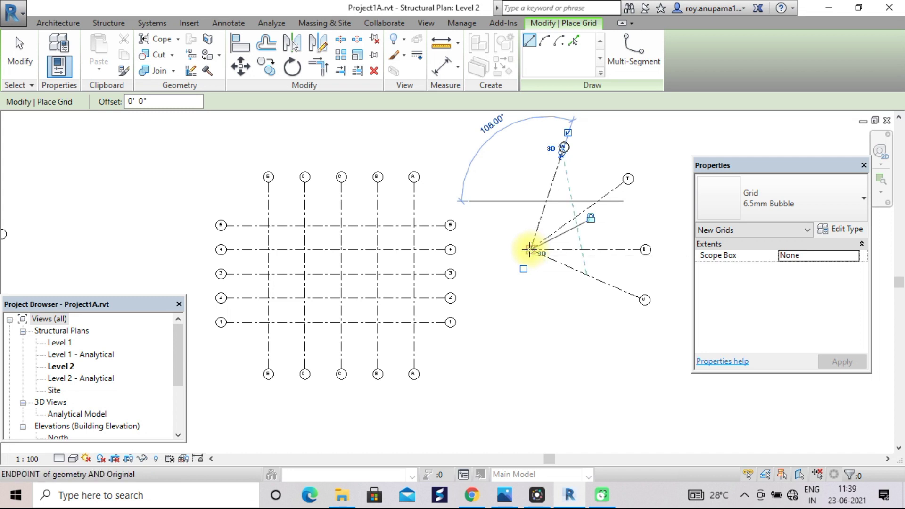
{"action": "key", "text": "Escape"}
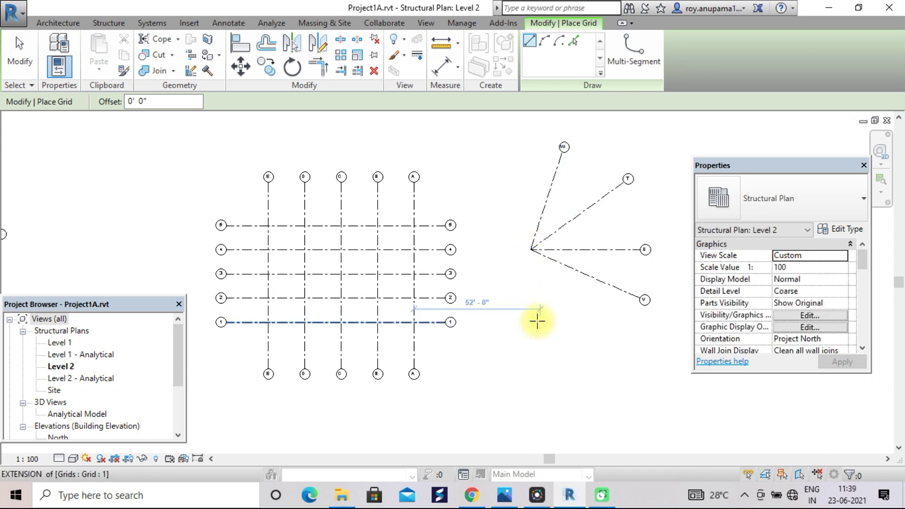
{"action": "left_click", "coordinate": [531, 250]}
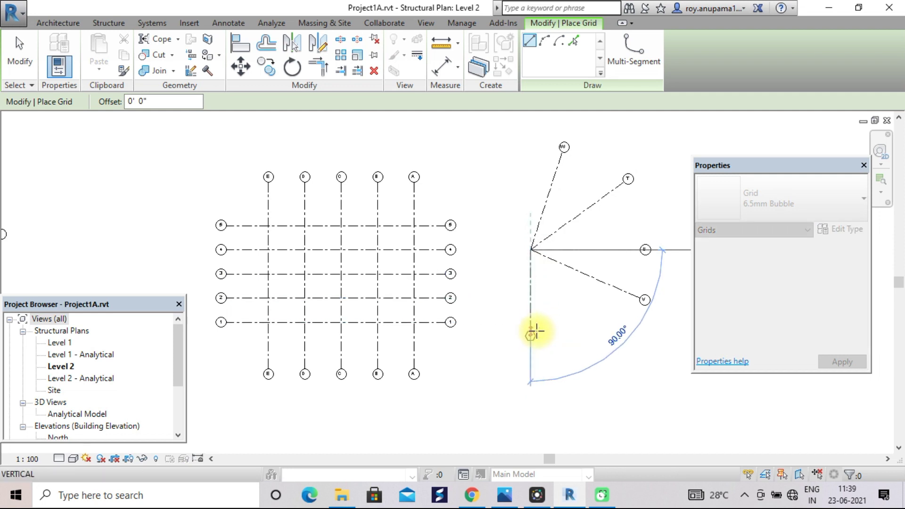
{"action": "left_click", "coordinate": [536, 332]}
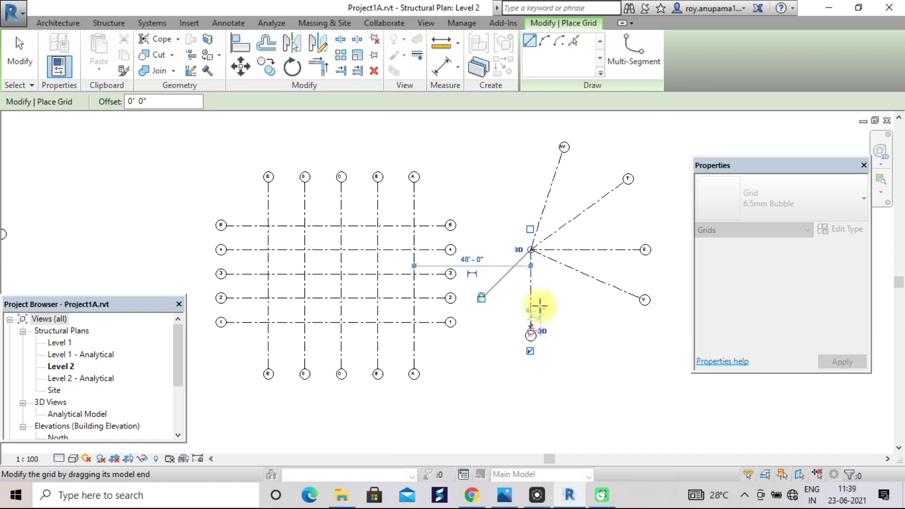
{"action": "left_click", "coordinate": [530, 250]}
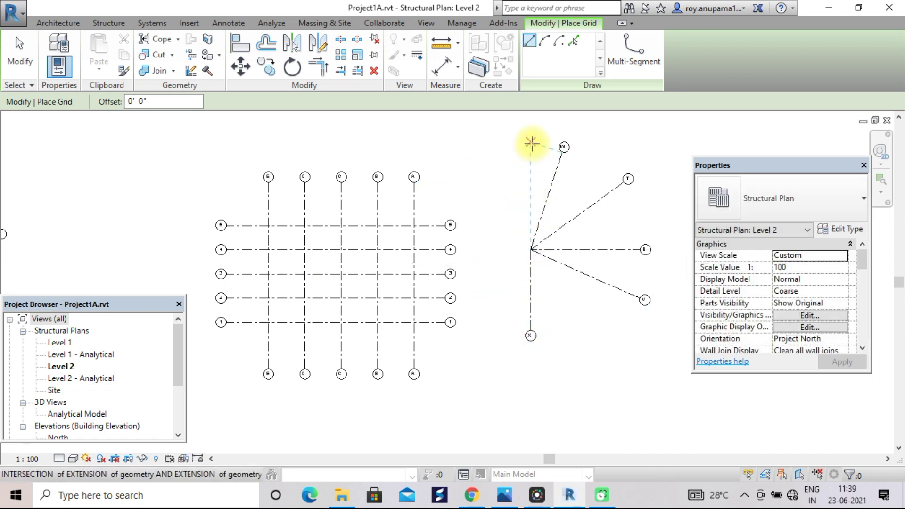
{"action": "left_click", "coordinate": [531, 143]}
{"action": "key", "text": "Escape"}
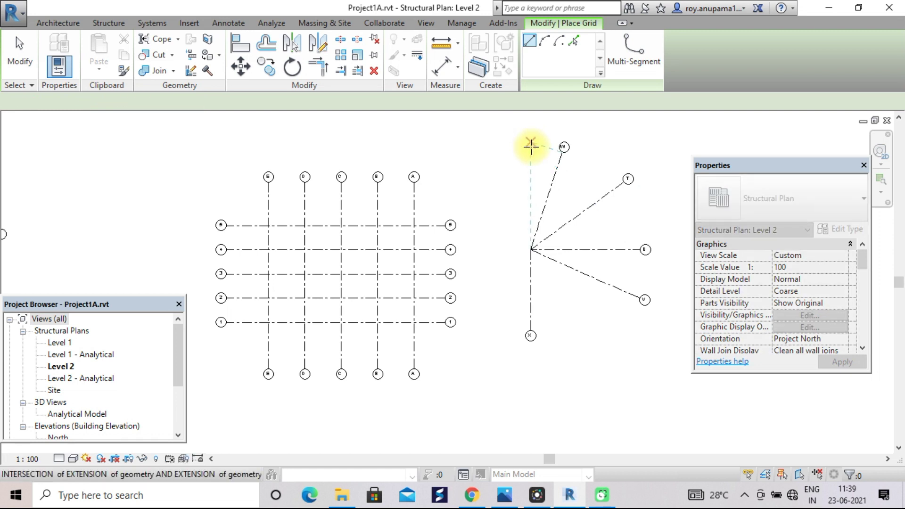
Draw a vertical grid line straight up from the common point, and activate the Start-End-Radius Arc tool for grids.
{"action": "left_click", "coordinate": [530, 249]}
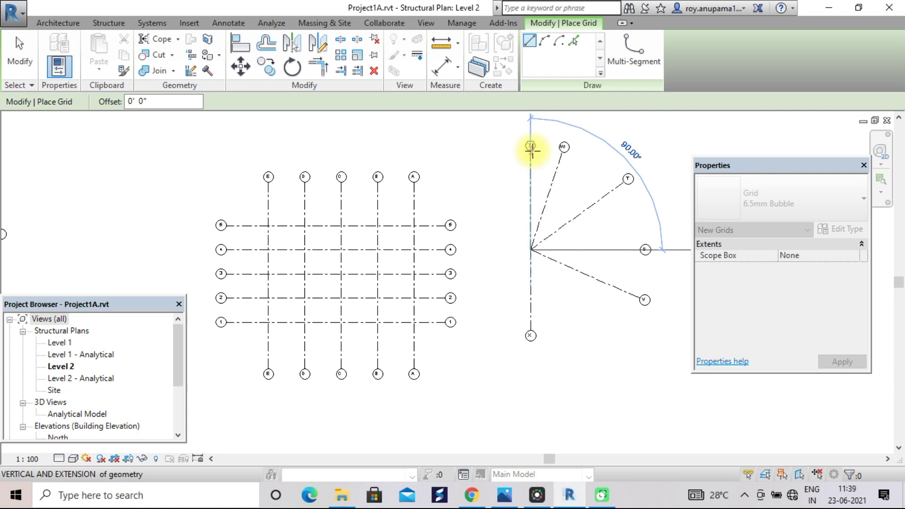
{"action": "left_click", "coordinate": [530, 146]}
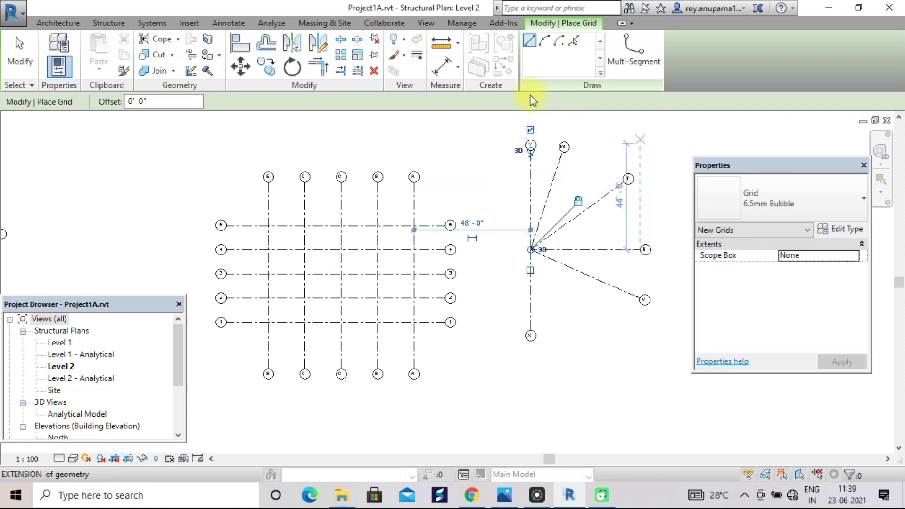
{"action": "key", "text": "Escape"}
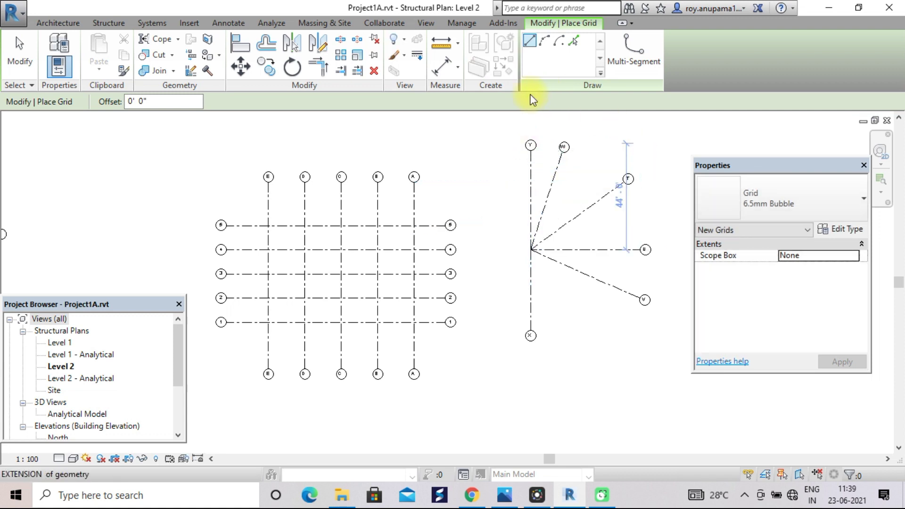
{"action": "left_click", "coordinate": [544, 45]}
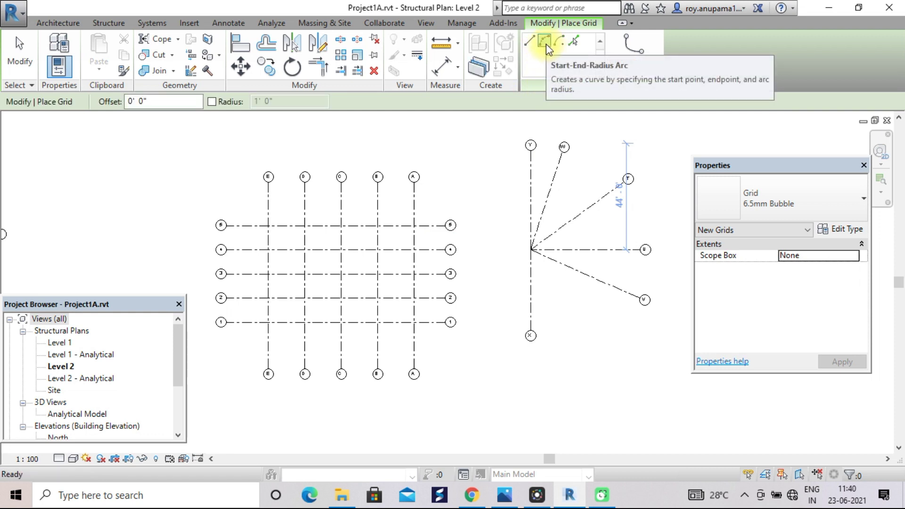
{"action": "left_click", "coordinate": [526, 191]}
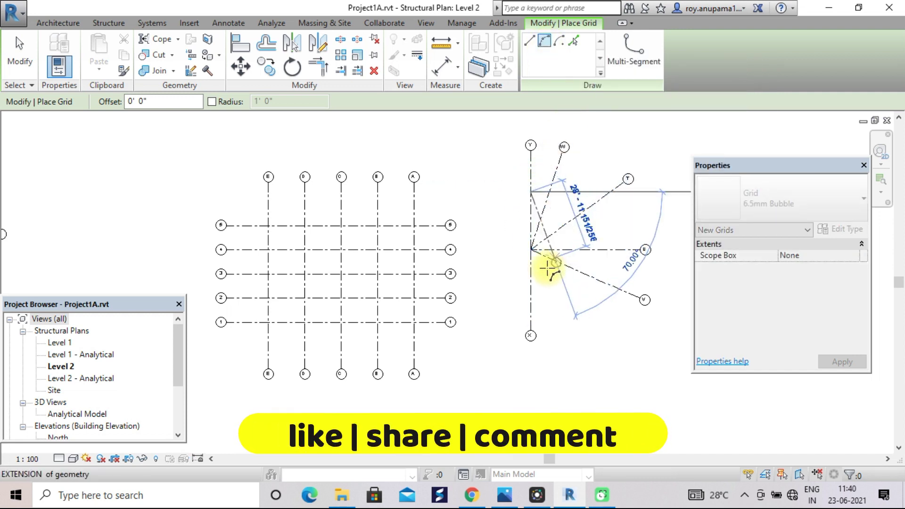
{"action": "left_click", "coordinate": [530, 286]}
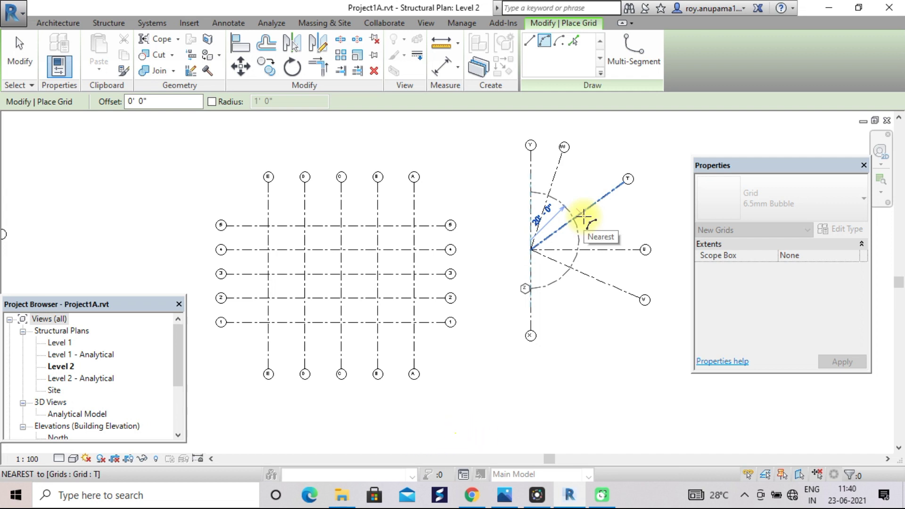
{"action": "key", "text": "Escape"}
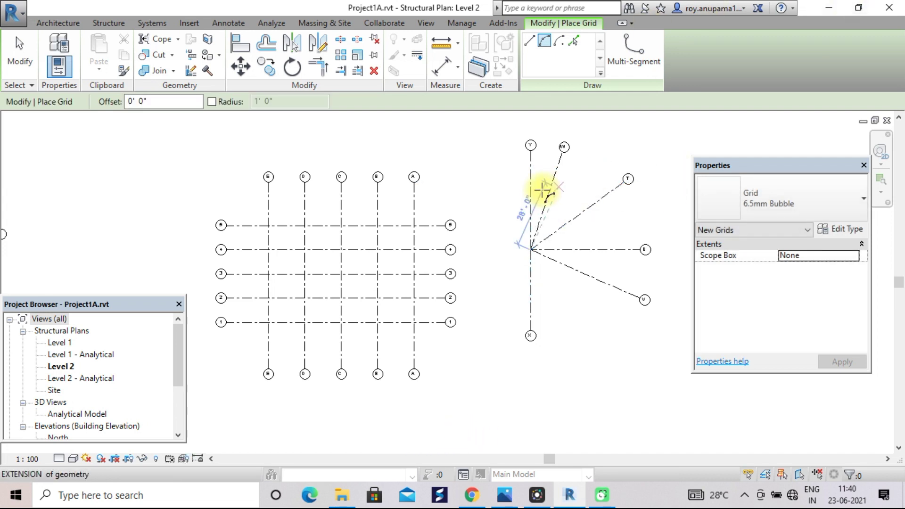
Draw an arc grid line of about 18' 0" radius from the upper to the lower vertical line, bulging right across the radiating lines.
{"action": "left_click", "coordinate": [531, 191]}
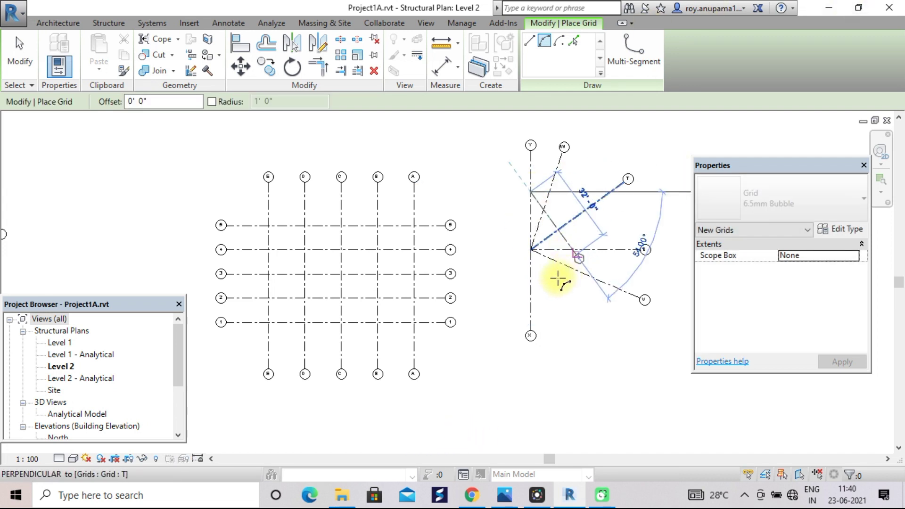
{"action": "left_click", "coordinate": [530, 279]}
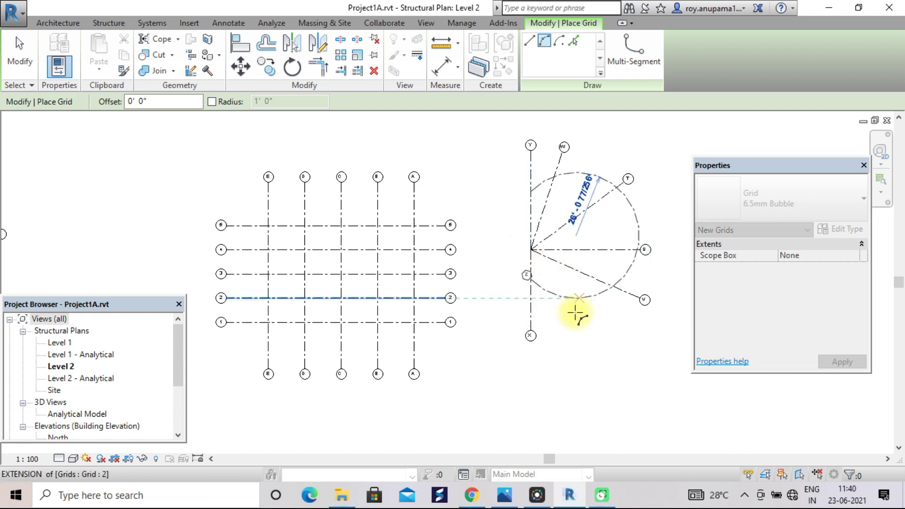
{"action": "left_click", "coordinate": [545, 273]}
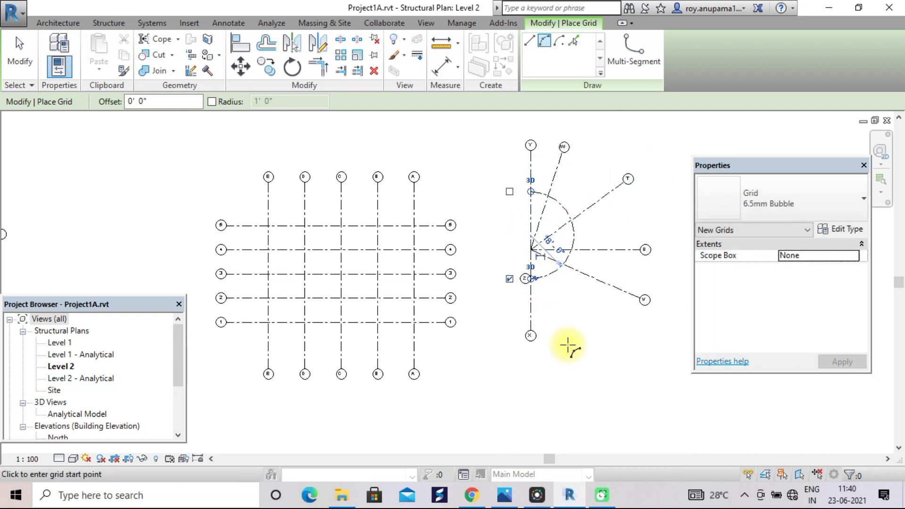
{"action": "key", "text": "Escape"}
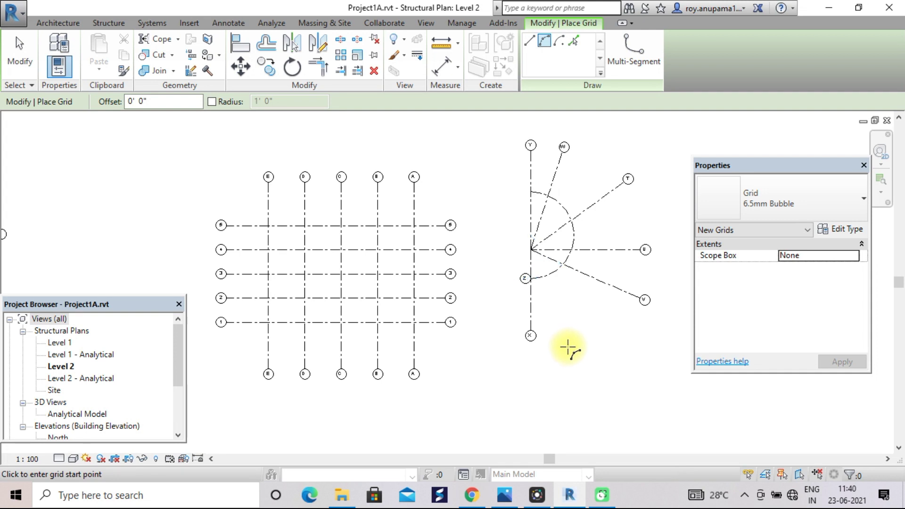
{"action": "key", "text": "Escape"}
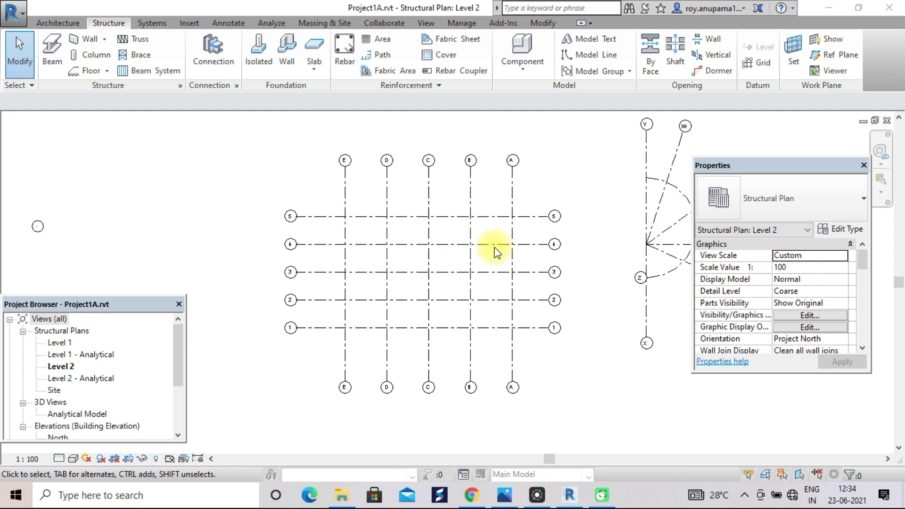
Select the five horizontal grid lines 1 to 5 and open their type properties.
{"action": "scroll", "coordinate": [495, 251], "scroll_direction": "up", "scroll_amount": 1}
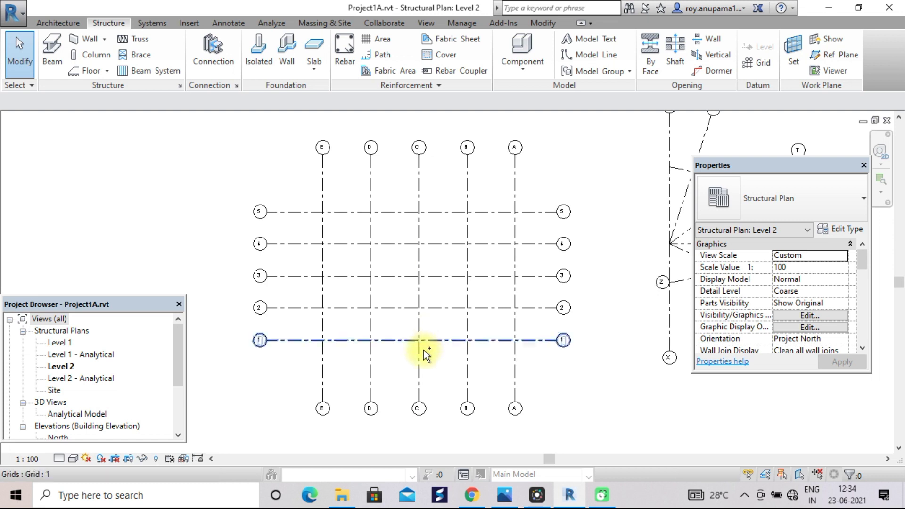
{"action": "left_click", "coordinate": [429, 340]}
{"action": "left_click", "coordinate": [434, 307]}
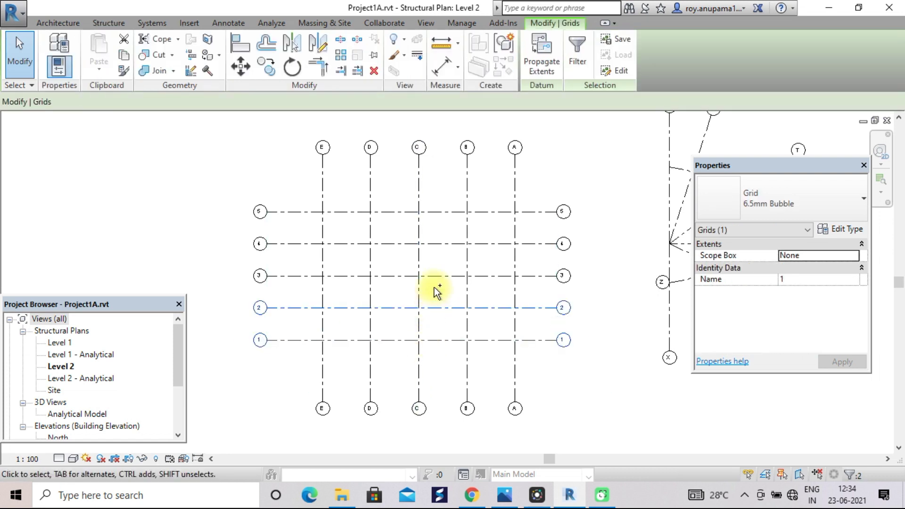
{"action": "left_click", "coordinate": [434, 276], "text": "ctrl"}
{"action": "left_click", "coordinate": [443, 244], "text": "ctrl"}
{"action": "left_click", "coordinate": [444, 213], "text": "ctrl"}
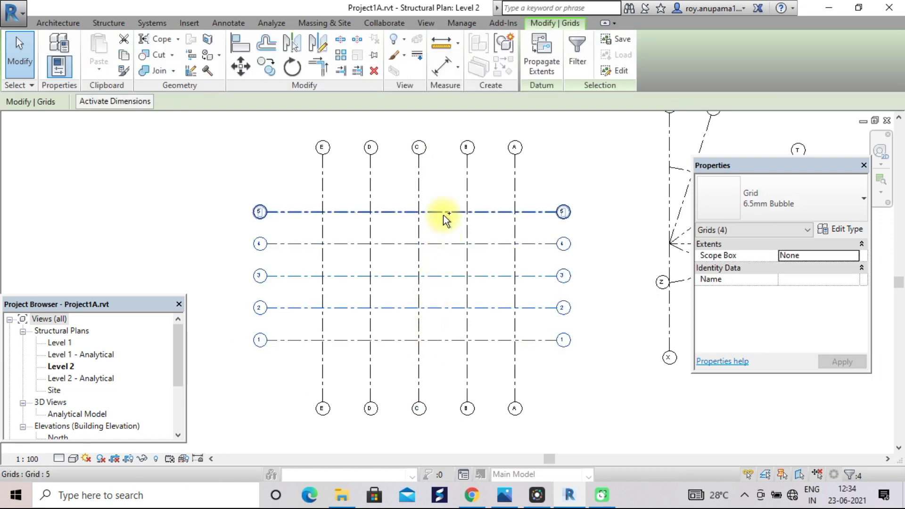
{"action": "left_click", "coordinate": [678, 247], "text": "ctrl"}
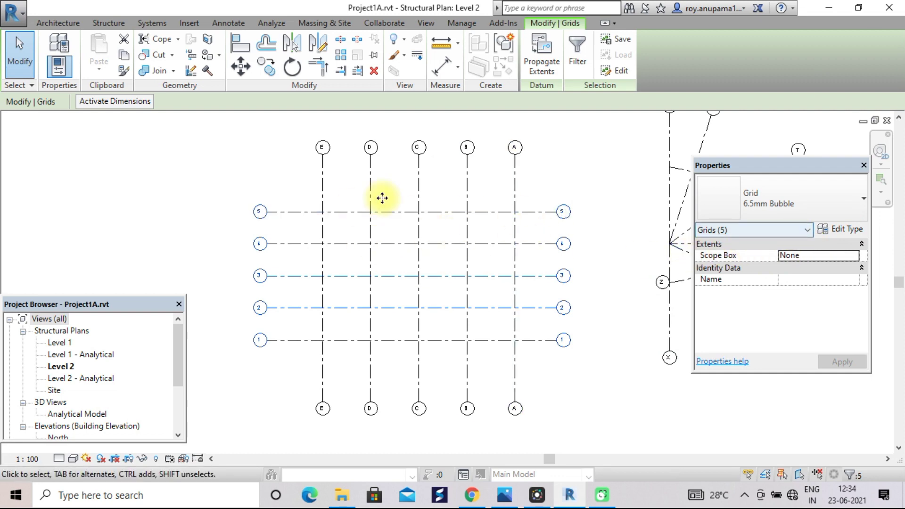
{"action": "left_click", "coordinate": [844, 230]}
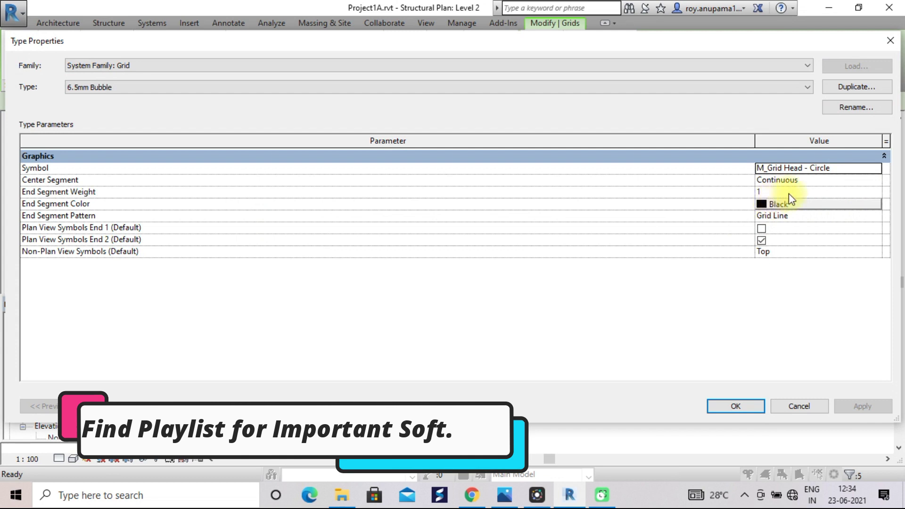
Try to duplicate the 6.5mm Bubble grid type under the name 1.
{"action": "left_click", "coordinate": [856, 87]}
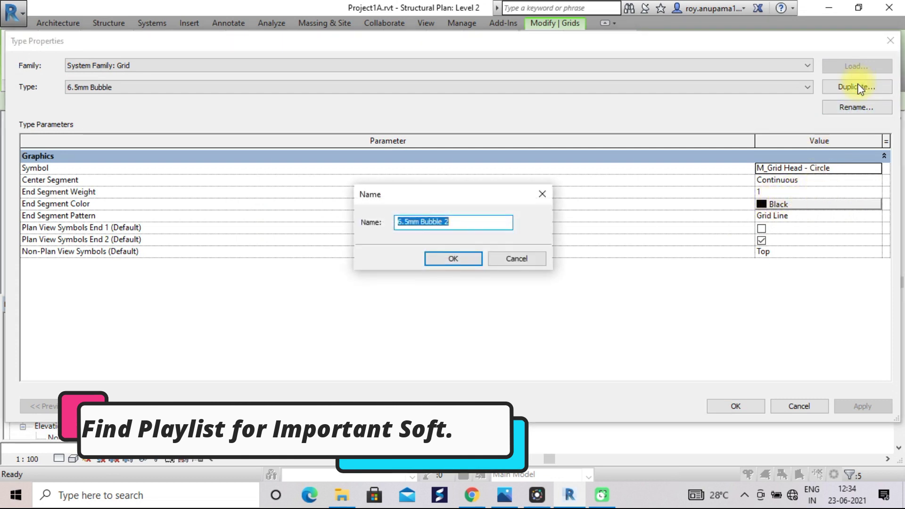
{"action": "key", "text": "BackSpace"}
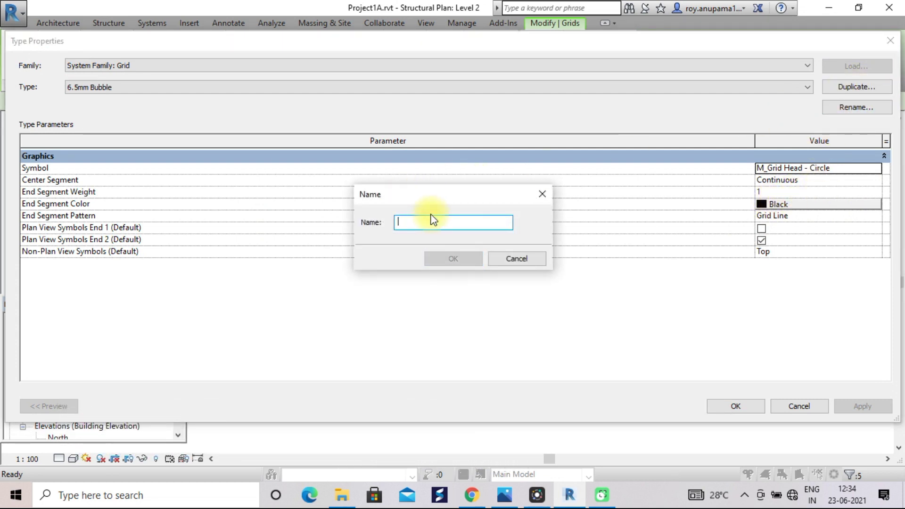
{"action": "type", "text": "1"}
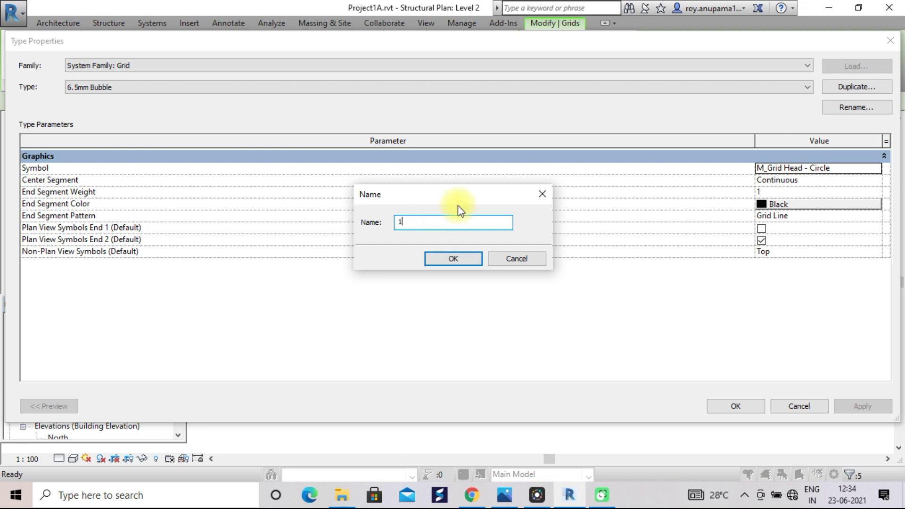
{"action": "left_click", "coordinate": [454, 258]}
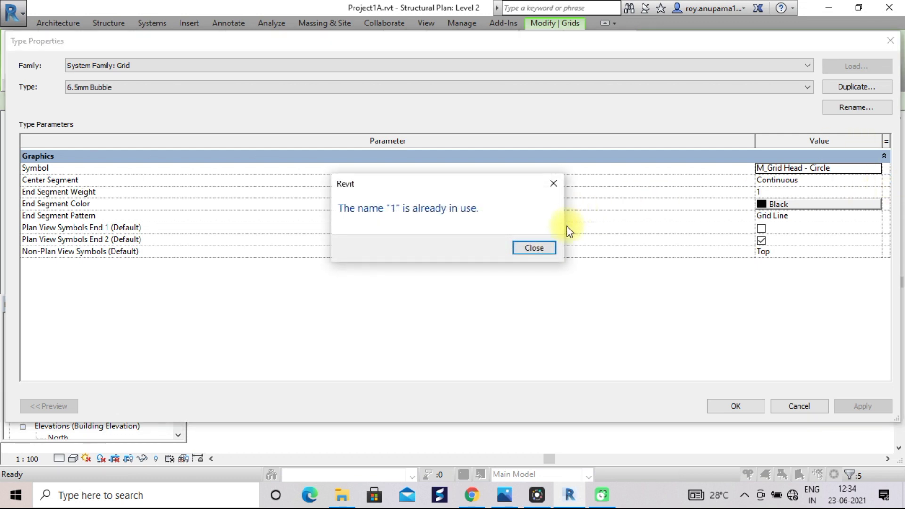
{"action": "left_click", "coordinate": [531, 250]}
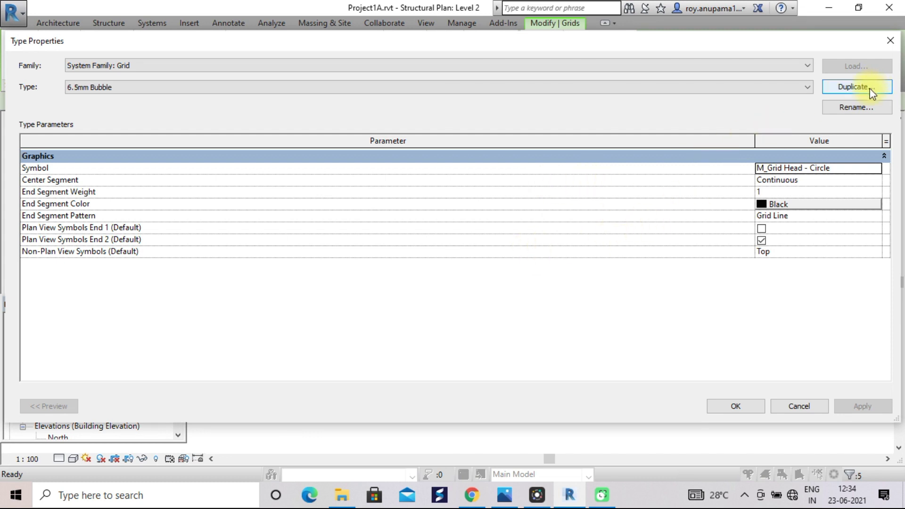
Duplicate the 6.5mm Bubble grid type under the name 2.
{"action": "left_click", "coordinate": [857, 87]}
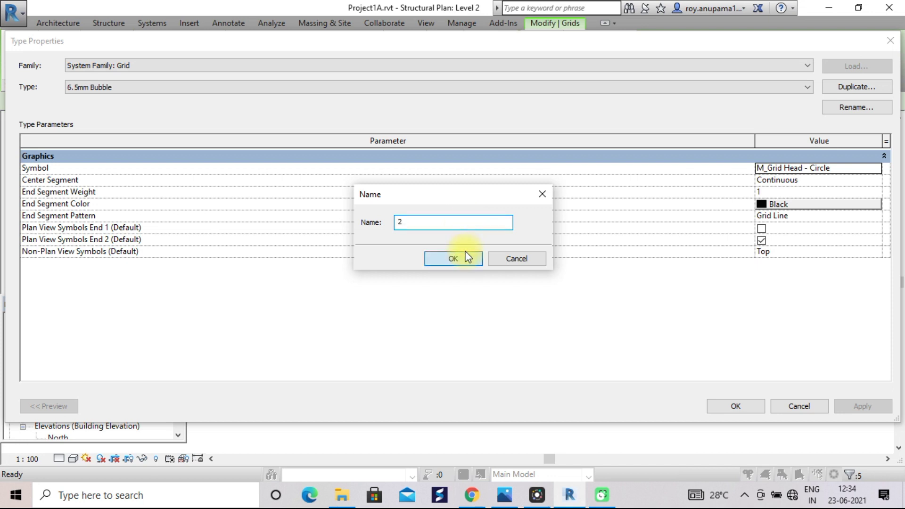
{"action": "left_click", "coordinate": [466, 257]}
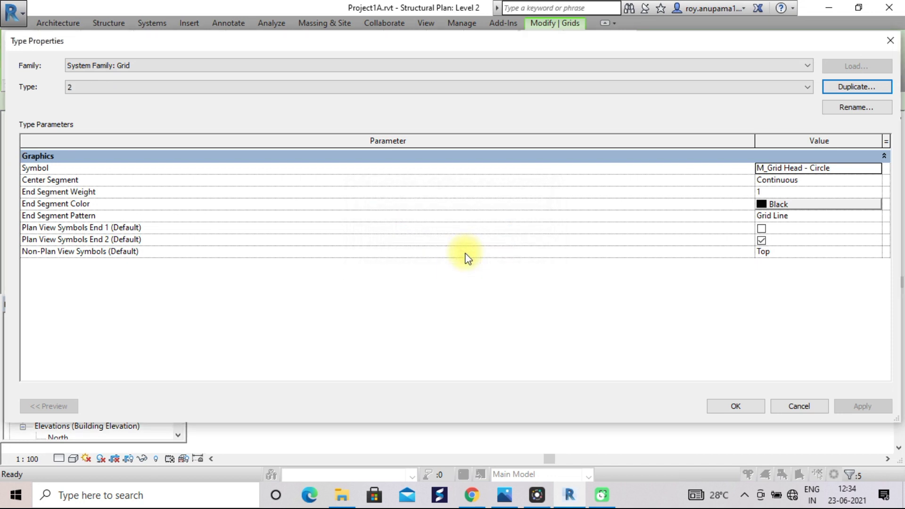
Set the end segment color of grid type 2 to Red.
{"action": "left_click", "coordinate": [822, 204]}
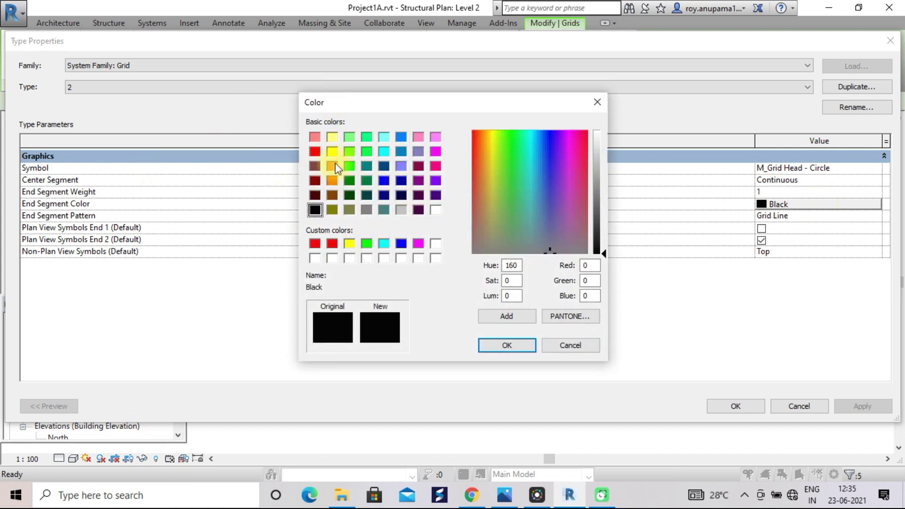
{"action": "left_click", "coordinate": [315, 151]}
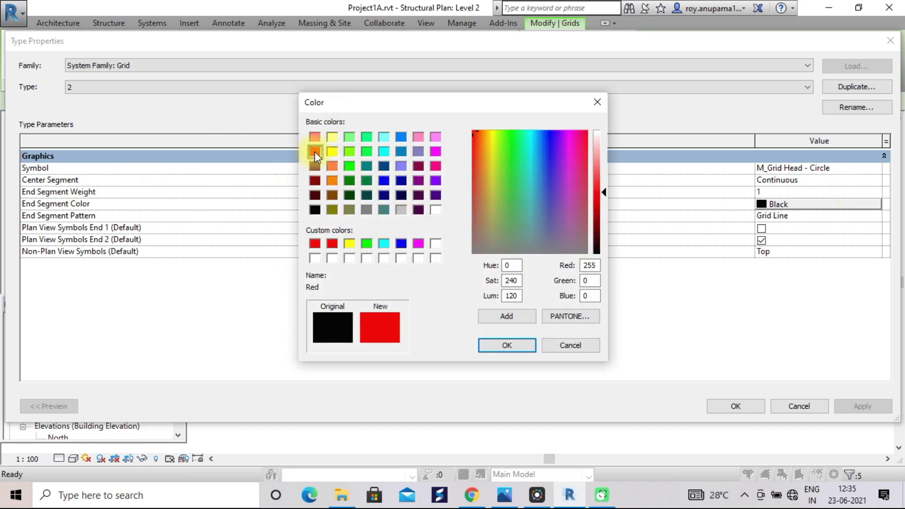
{"action": "left_click", "coordinate": [501, 346]}
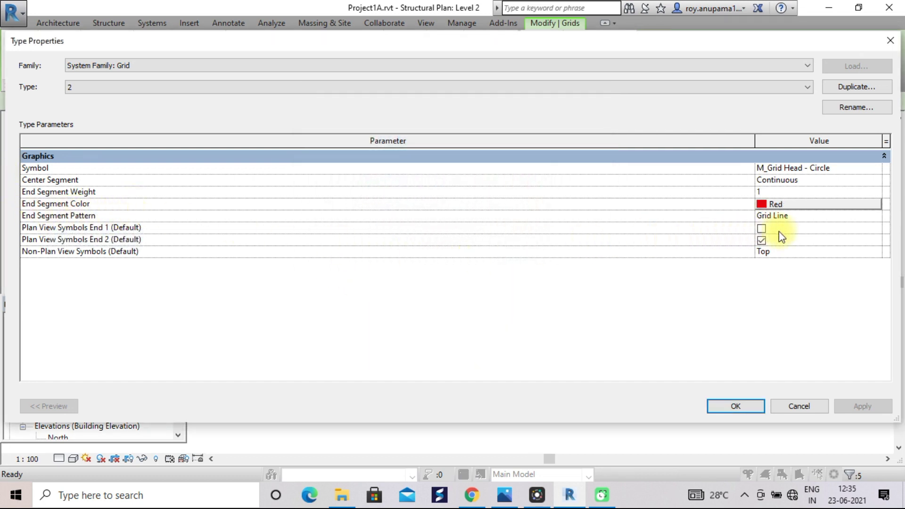
Set the end segment pattern of grid type 2 to Hidden 1.5 and apply the type to horizontal grid lines 1 to 5.
{"action": "left_click", "coordinate": [796, 217]}
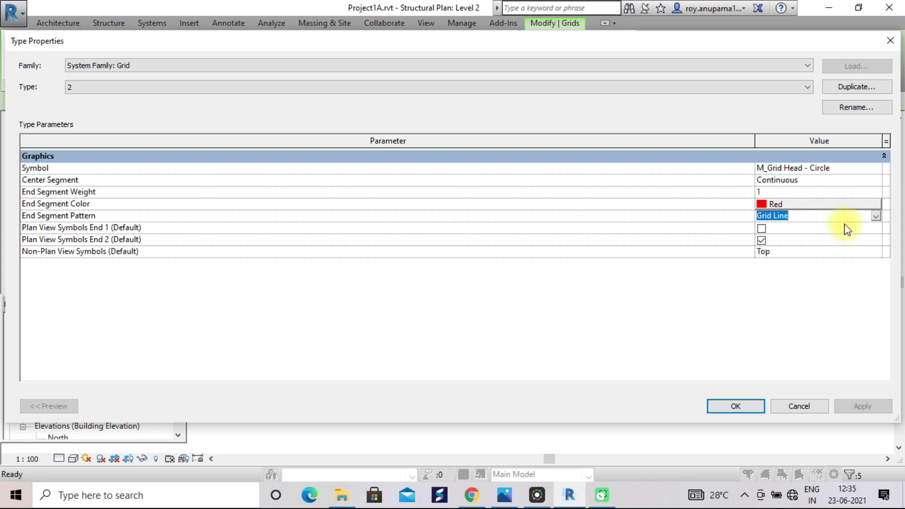
{"action": "left_click", "coordinate": [875, 218]}
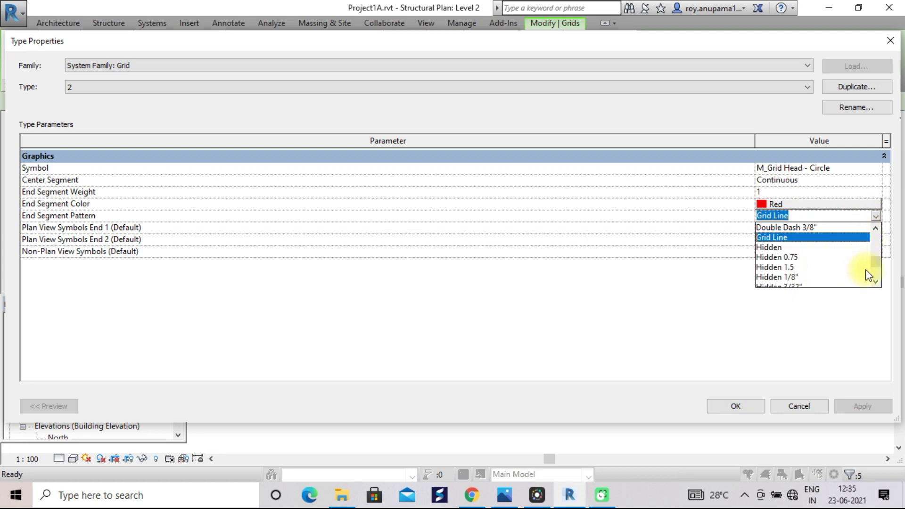
{"action": "left_click", "coordinate": [876, 282]}
{"action": "left_click", "coordinate": [877, 282]}
{"action": "left_click", "coordinate": [877, 281]}
{"action": "left_click", "coordinate": [877, 281]}
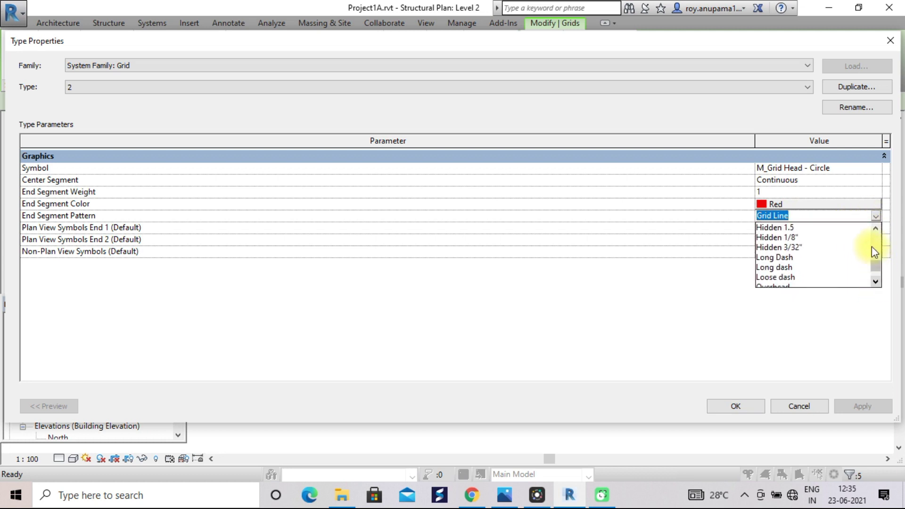
{"action": "left_click", "coordinate": [875, 228]}
{"action": "left_click", "coordinate": [875, 228]}
{"action": "left_click", "coordinate": [876, 228]}
{"action": "left_click", "coordinate": [876, 228]}
{"action": "left_click", "coordinate": [876, 228]}
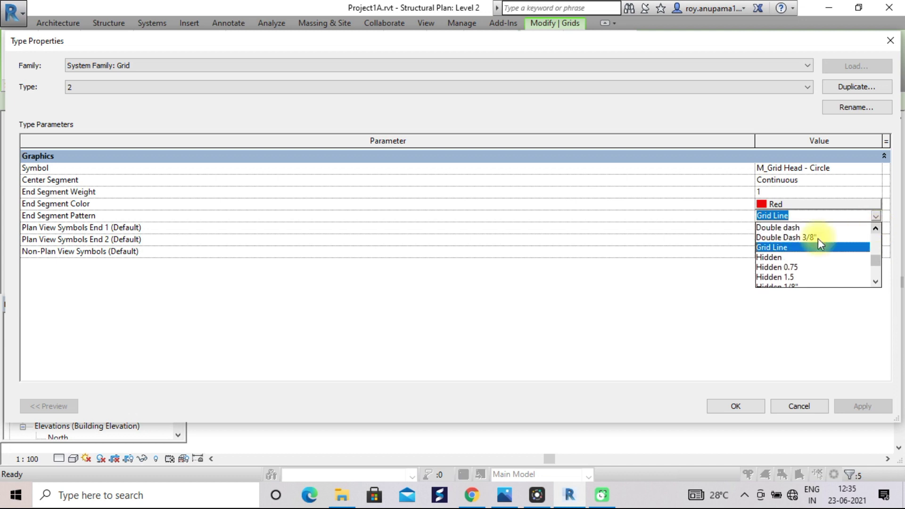
{"action": "left_click", "coordinate": [770, 276]}
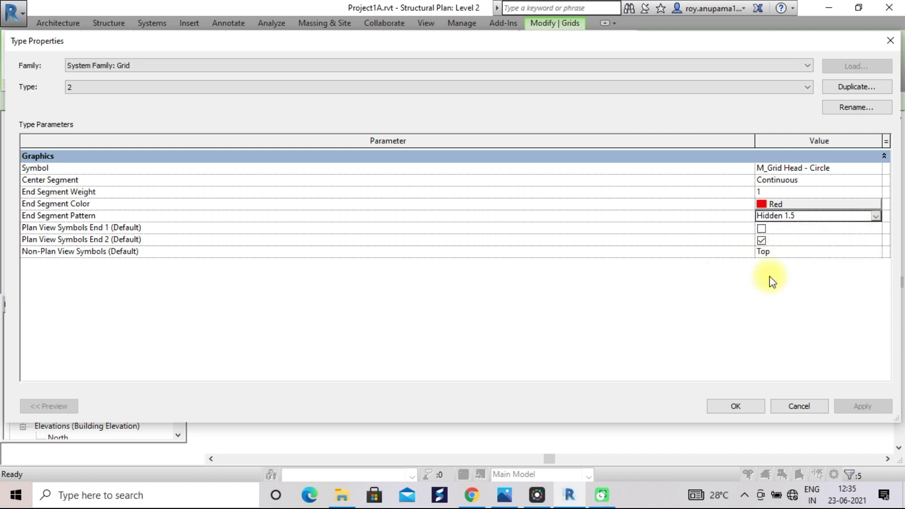
{"action": "left_click", "coordinate": [733, 408]}
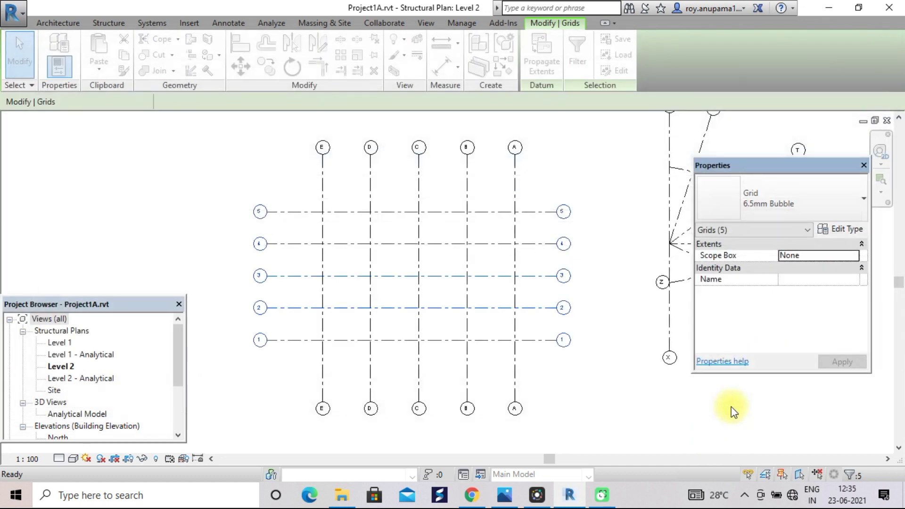
{"action": "key", "text": "Escape"}
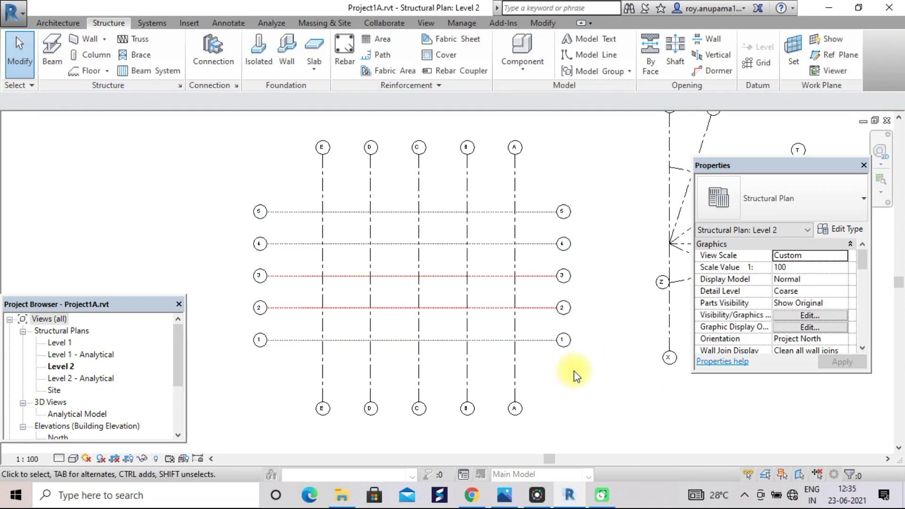
{"action": "scroll", "coordinate": [576, 375], "scroll_direction": "up", "scroll_amount": 2}
{"action": "scroll", "coordinate": [545, 377], "scroll_direction": "down", "scroll_amount": 3}
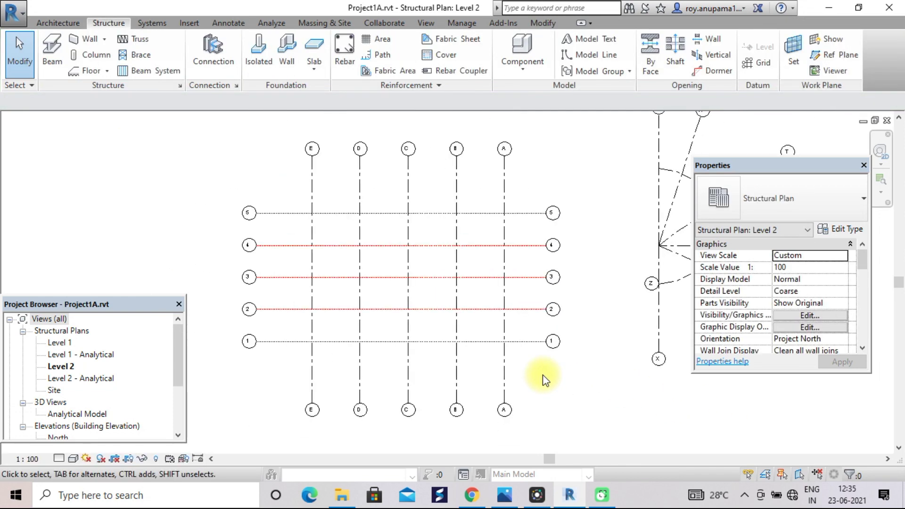
{"action": "middle_click_drag", "start_coordinate": [542, 376], "coordinate": [570, 382]}
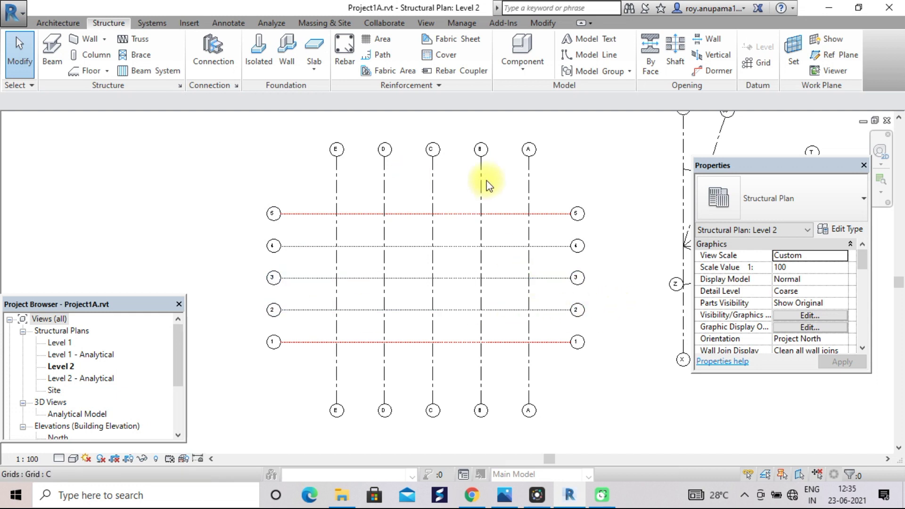
Select the five vertical grid lines A to E and duplicate their 6.5mm Bubble type under the name 3.
{"action": "left_click", "coordinate": [530, 195]}
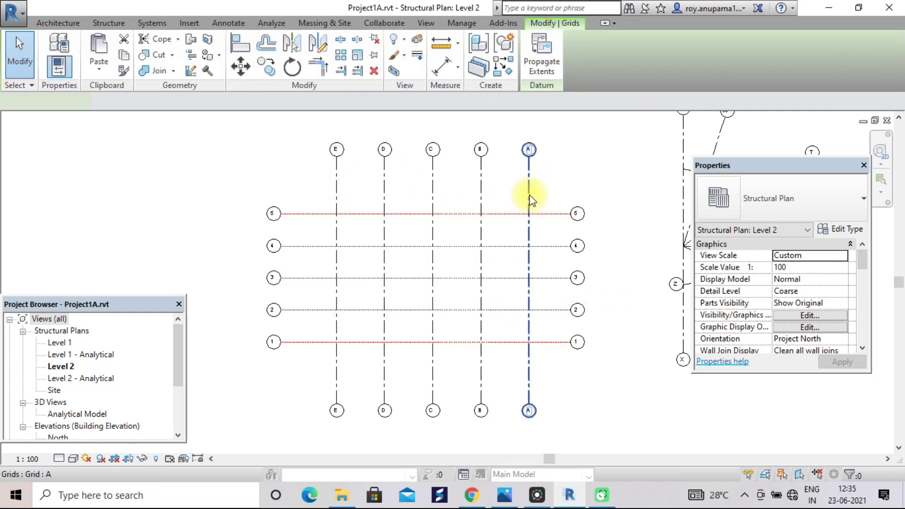
{"action": "left_click", "coordinate": [480, 192], "text": "ctrl"}
{"action": "left_click", "coordinate": [431, 193], "text": "ctrl"}
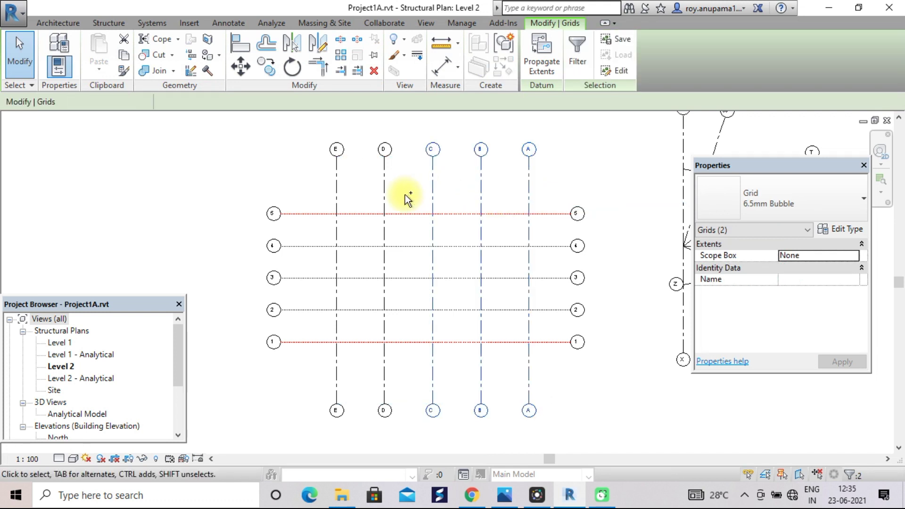
{"action": "left_click", "coordinate": [384, 195], "text": "ctrl"}
{"action": "left_click", "coordinate": [336, 196], "text": "ctrl"}
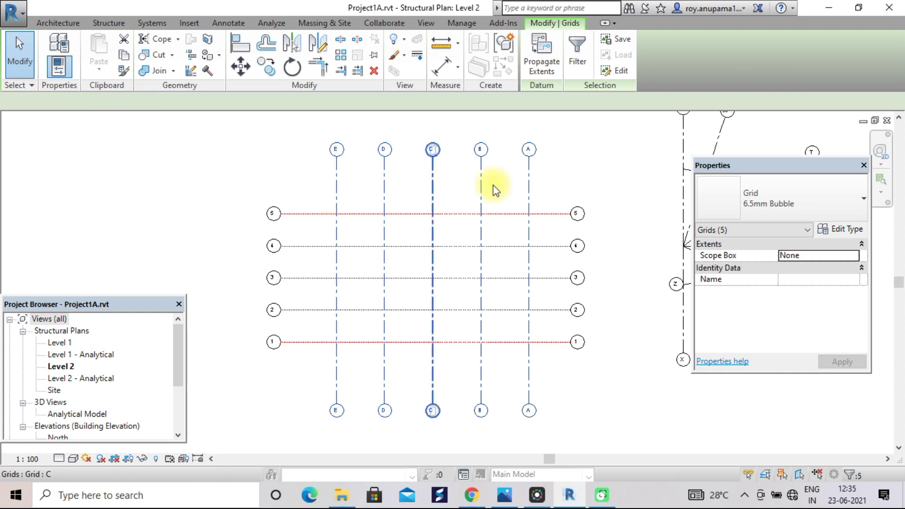
{"action": "left_click", "coordinate": [833, 229]}
{"action": "left_click", "coordinate": [840, 89]}
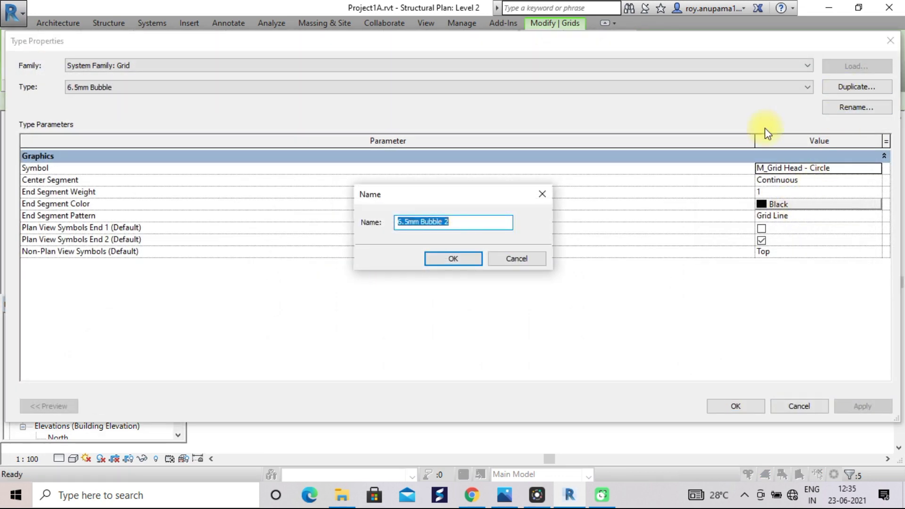
{"action": "key", "text": "BackSpace"}
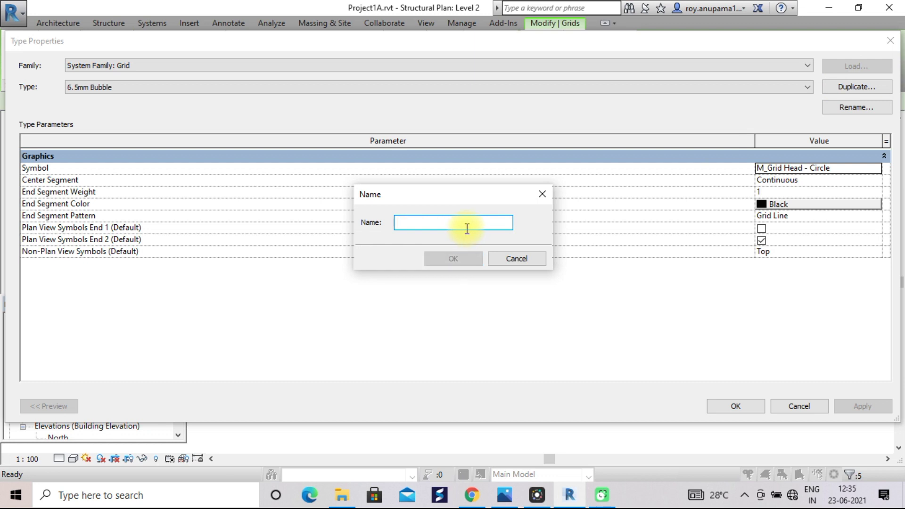
{"action": "type", "text": "3"}
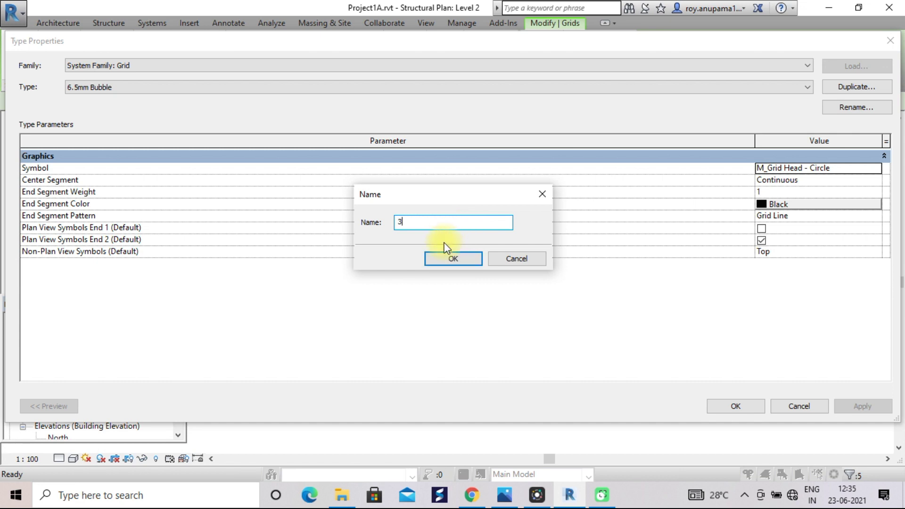
{"action": "left_click", "coordinate": [464, 260]}
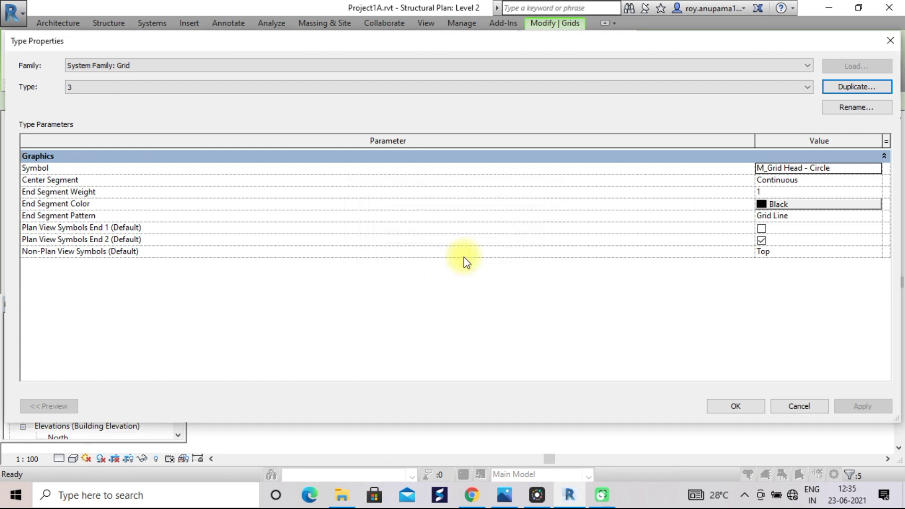
Give grid type 3 a Green end segment color and the Hidden 1.5 end segment pattern, and apply it to vertical lines A to E.
{"action": "left_click", "coordinate": [807, 207]}
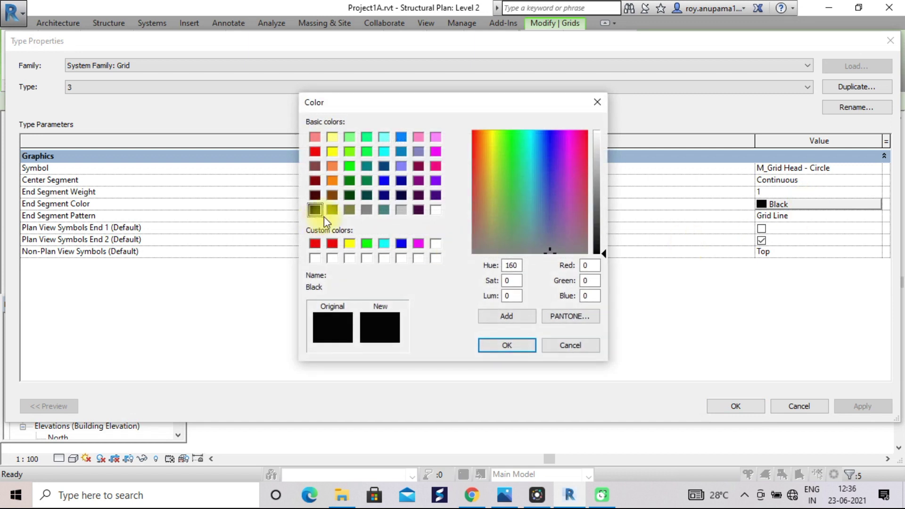
{"action": "left_click", "coordinate": [346, 163]}
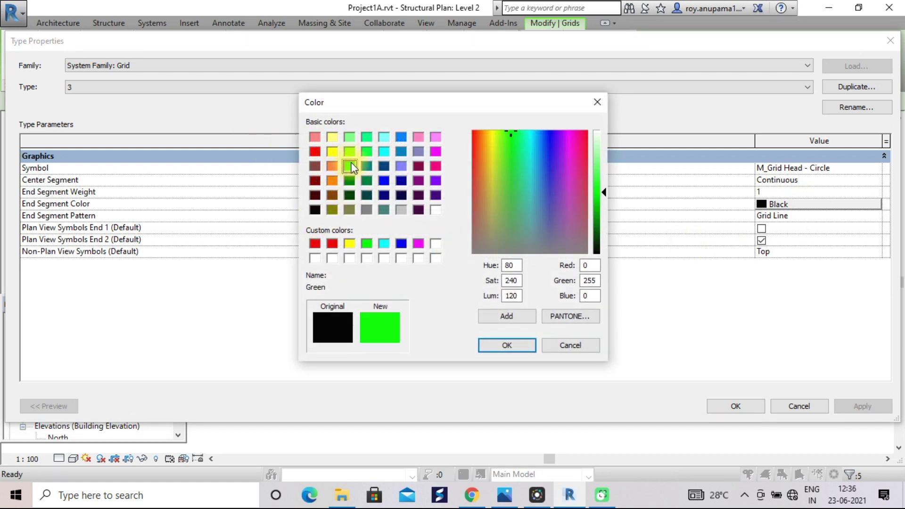
{"action": "left_click", "coordinate": [490, 345]}
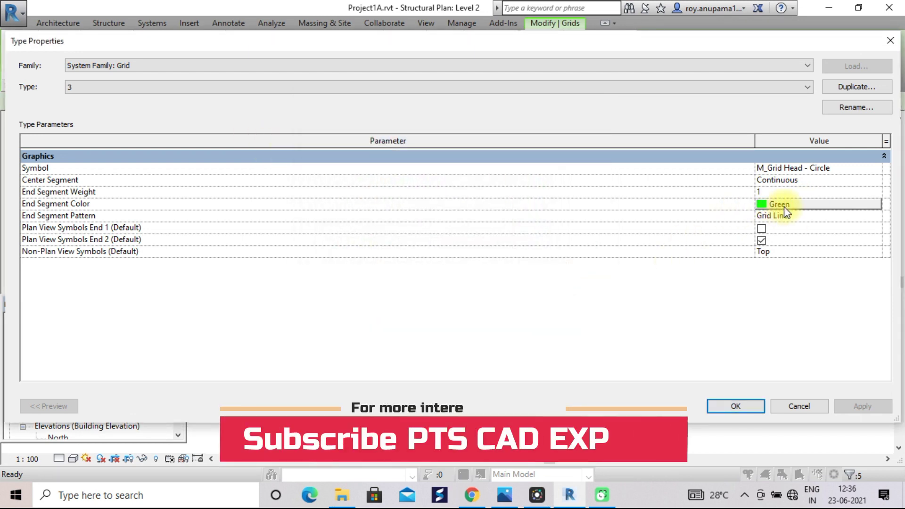
{"action": "left_click", "coordinate": [798, 217]}
{"action": "left_click", "coordinate": [875, 215]}
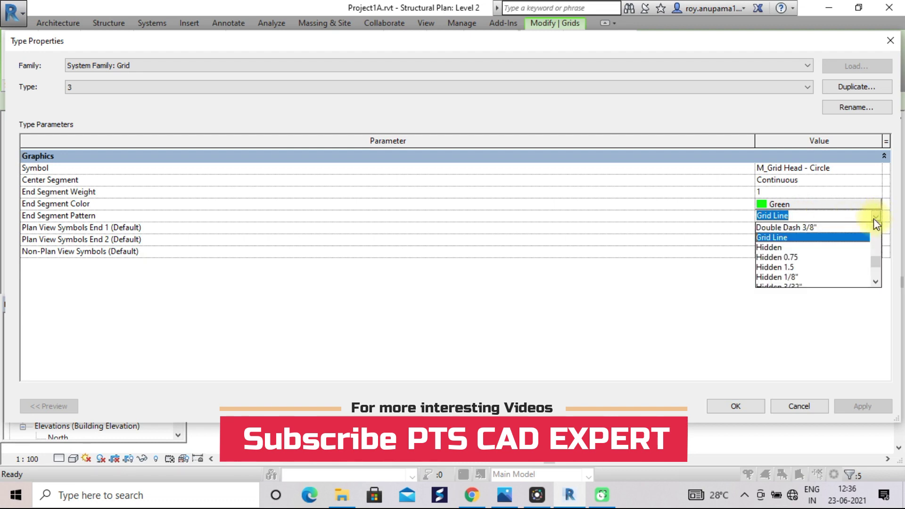
{"action": "left_click", "coordinate": [782, 268]}
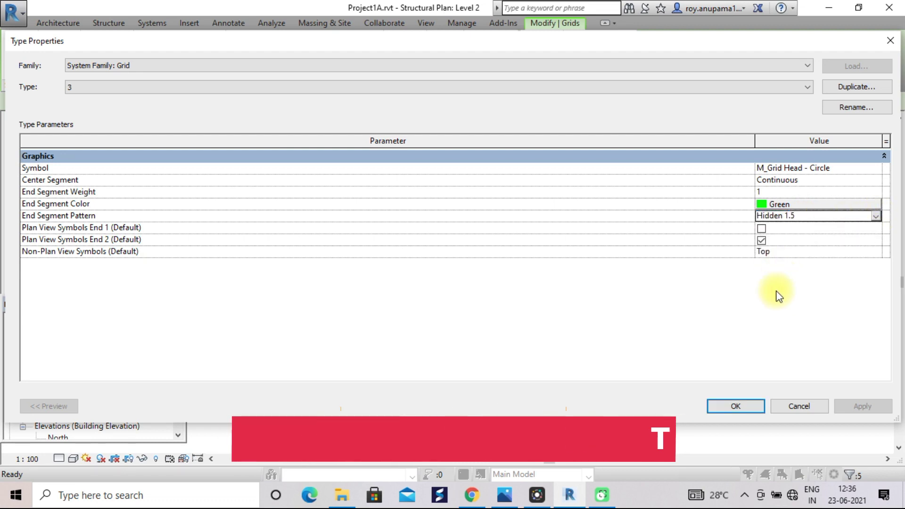
{"action": "left_click", "coordinate": [735, 406]}
{"action": "left_click", "coordinate": [602, 380]}
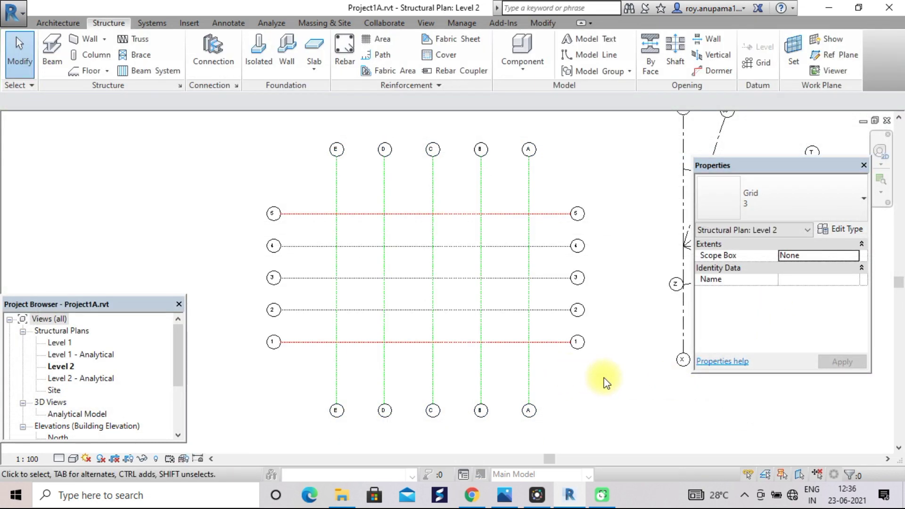
{"action": "scroll", "coordinate": [604, 377], "scroll_direction": "up", "scroll_amount": 3}
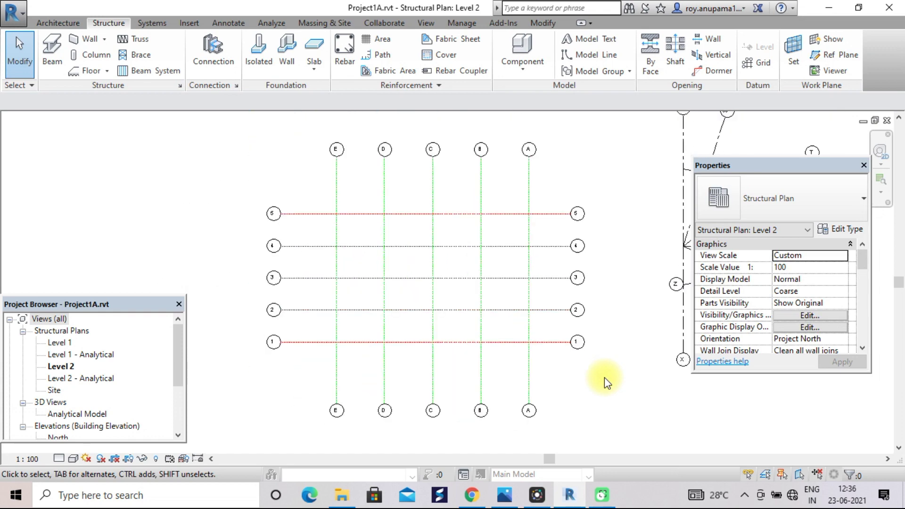
{"action": "scroll", "coordinate": [604, 377], "scroll_direction": "down", "scroll_amount": 2}
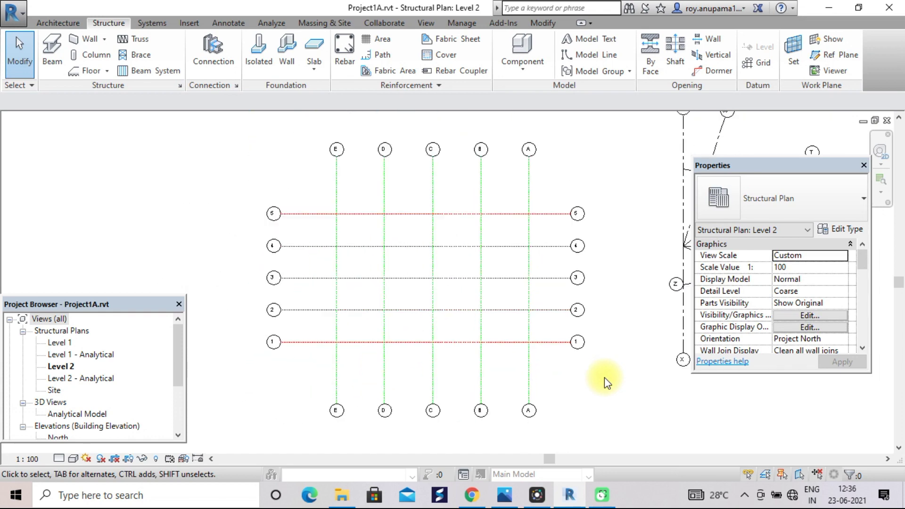
{"action": "left_click", "coordinate": [500, 346]}
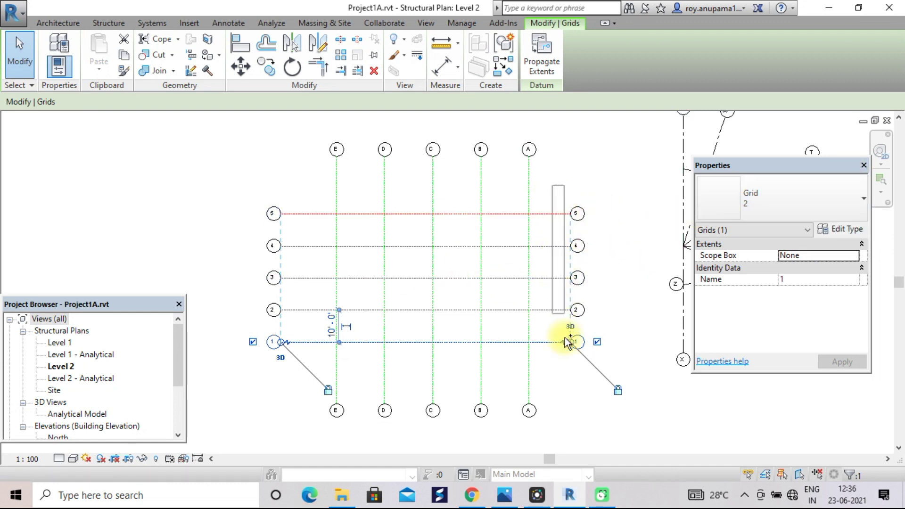
{"action": "left_click_drag", "start_coordinate": [618, 230], "coordinate": [448, 317]}
{"action": "left_click_drag", "start_coordinate": [243, 173], "coordinate": [603, 405], "text": "ctrl"}
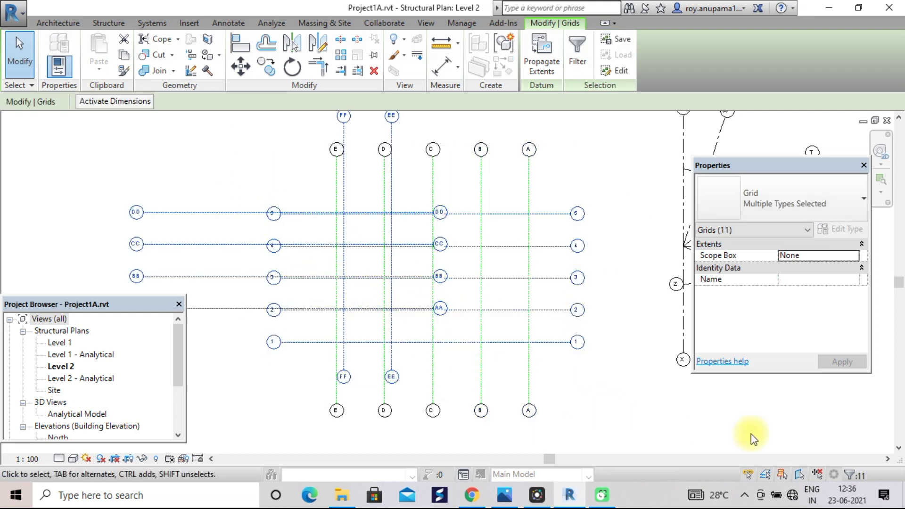
{"action": "key", "text": "ctrl+z"}
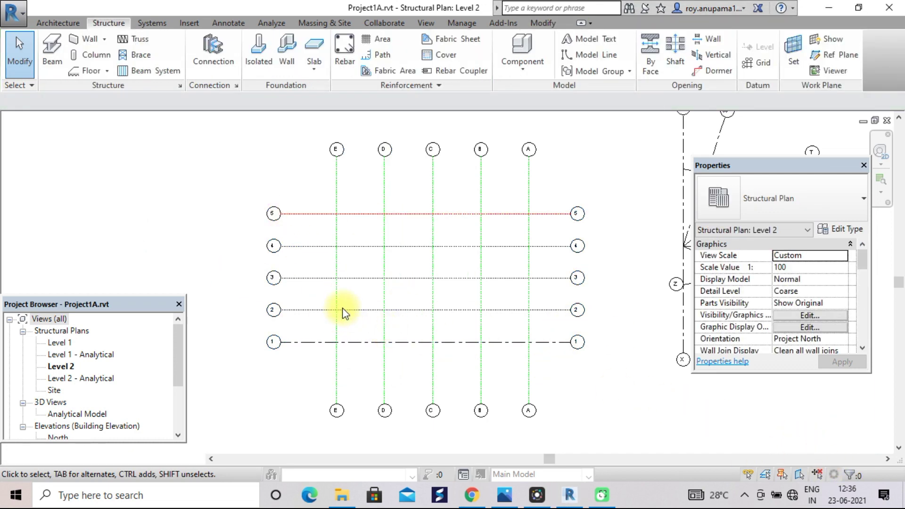
Select horizontal grid lines 2 to 5 and change their type back to 6.5mm Bubble.
{"action": "left_click", "coordinate": [347, 278]}
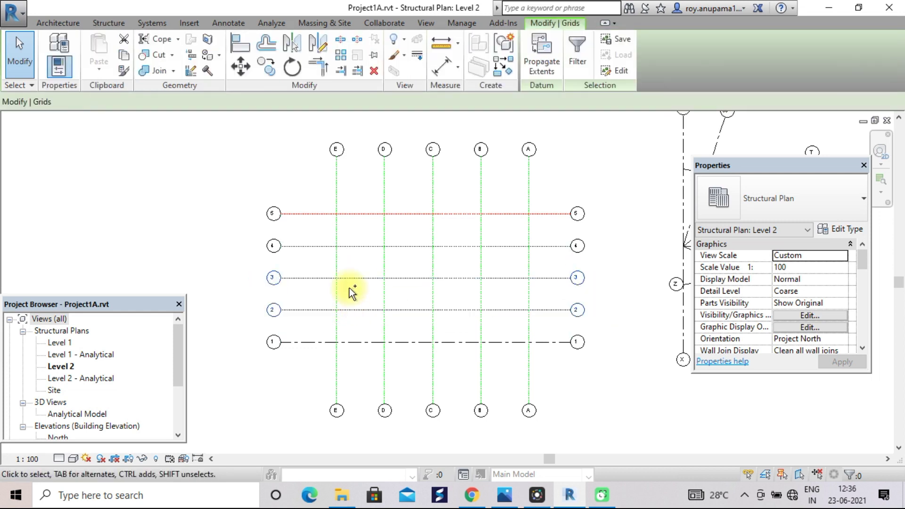
{"action": "left_click", "coordinate": [360, 215], "text": "ctrl"}
{"action": "left_click", "coordinate": [362, 215], "text": "ctrl"}
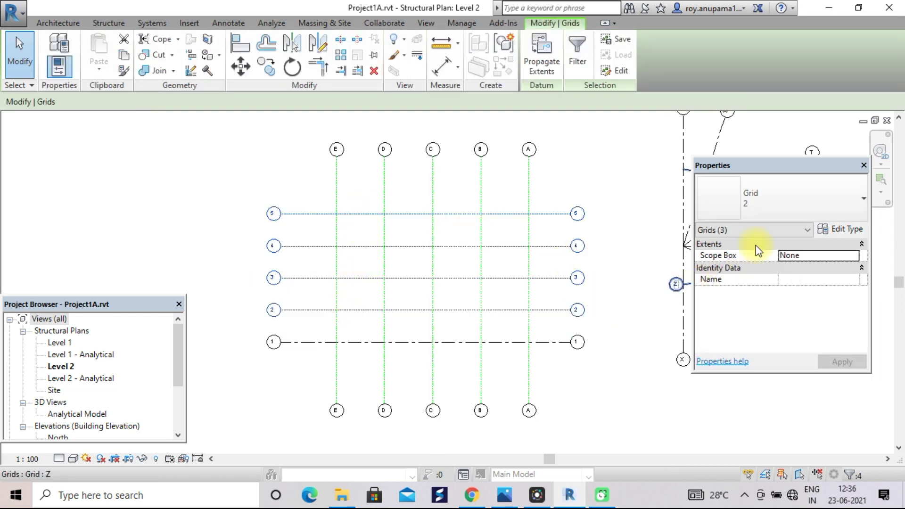
{"action": "left_click", "coordinate": [855, 211]}
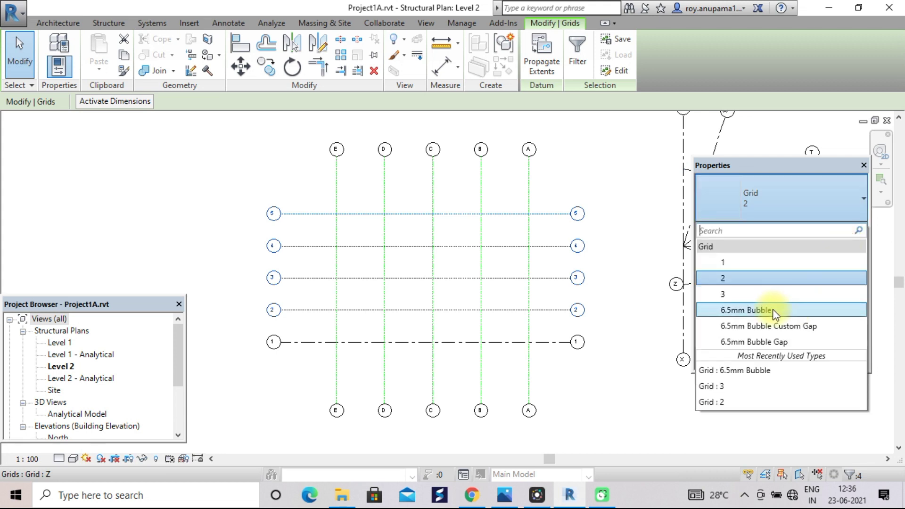
{"action": "left_click", "coordinate": [759, 310]}
{"action": "left_click", "coordinate": [631, 371]}
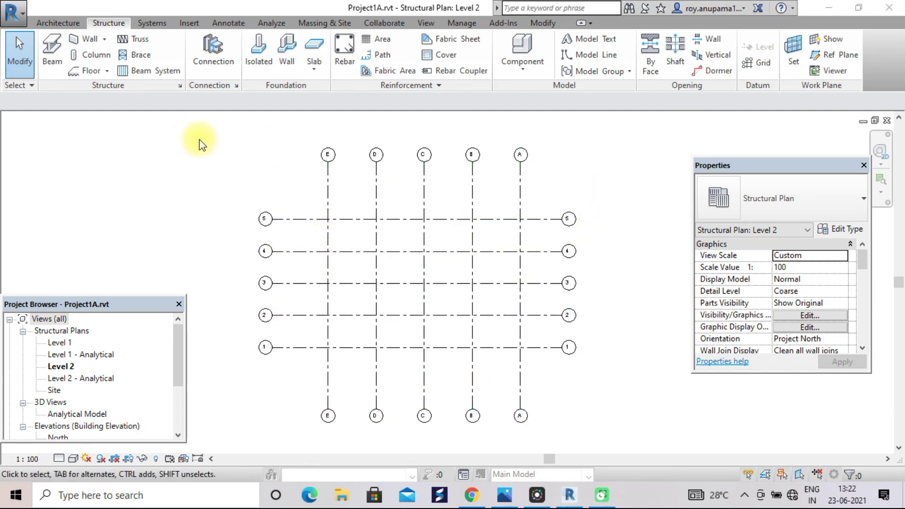
{"action": "left_click", "coordinate": [104, 38]}
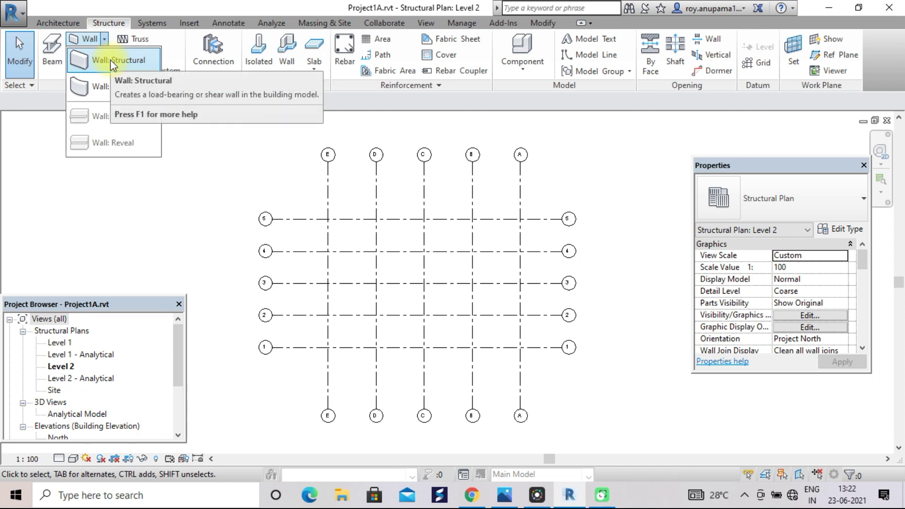
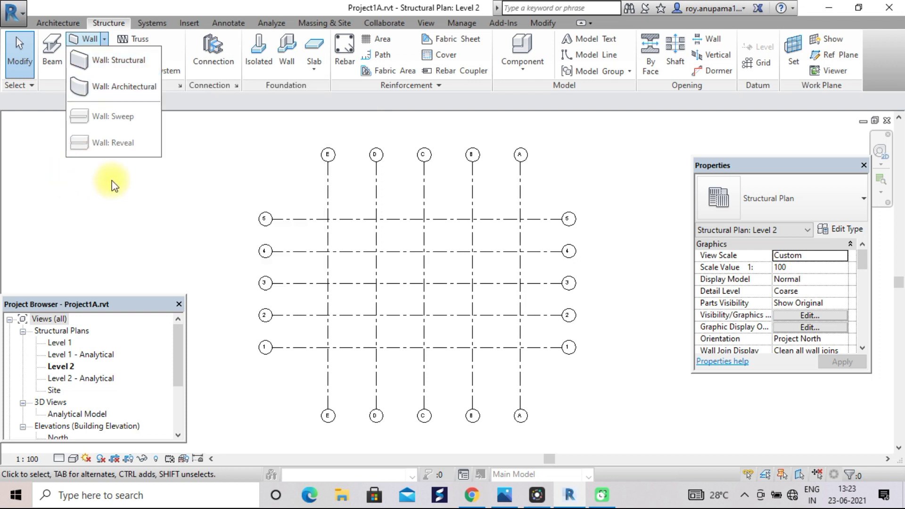
{"action": "left_click", "coordinate": [119, 181]}
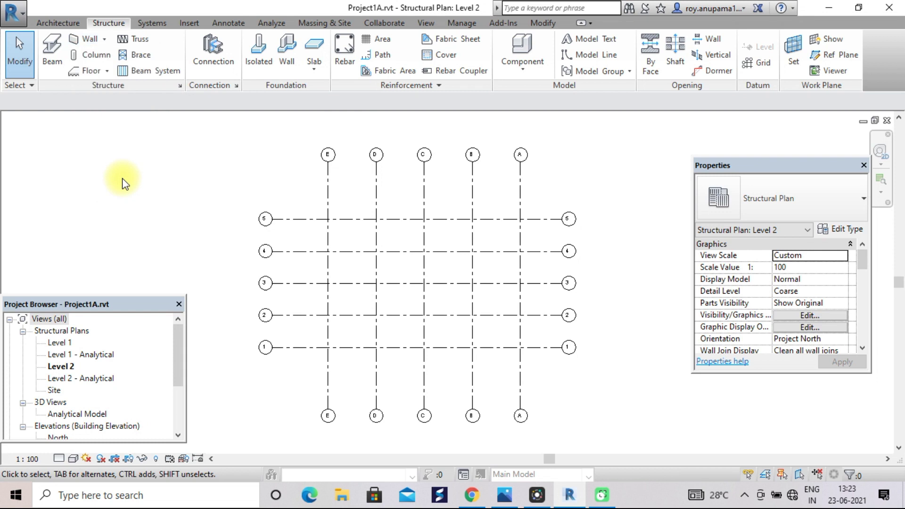
Start placing a structural column, save the project when prompted, and look through the available column types.
{"action": "left_click", "coordinate": [107, 58]}
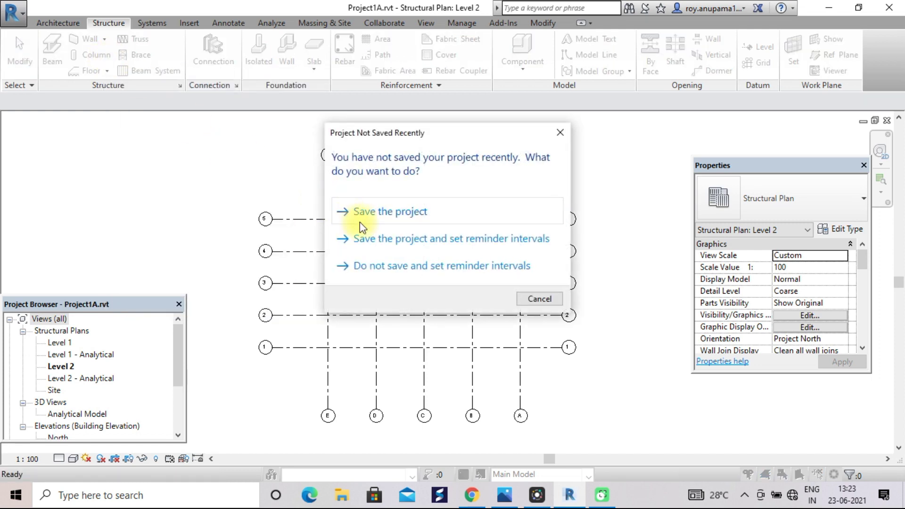
{"action": "left_click", "coordinate": [360, 221]}
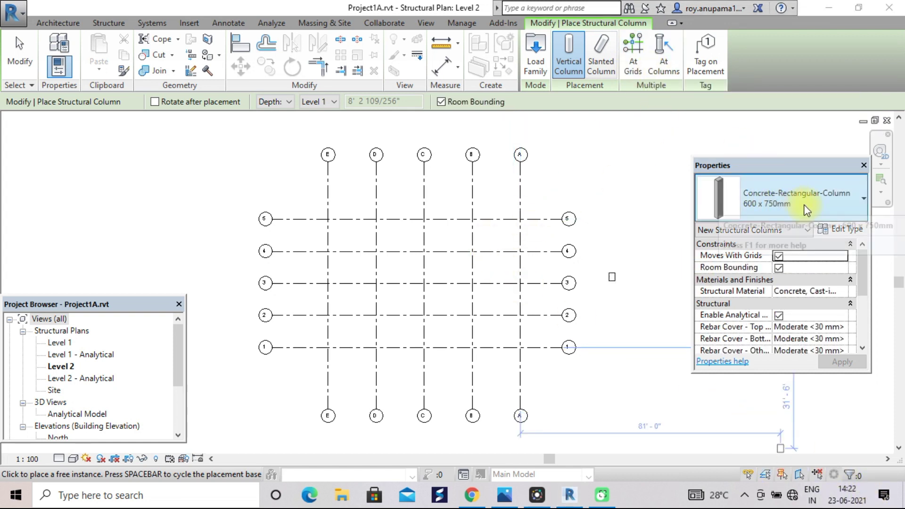
{"action": "left_click", "coordinate": [865, 200]}
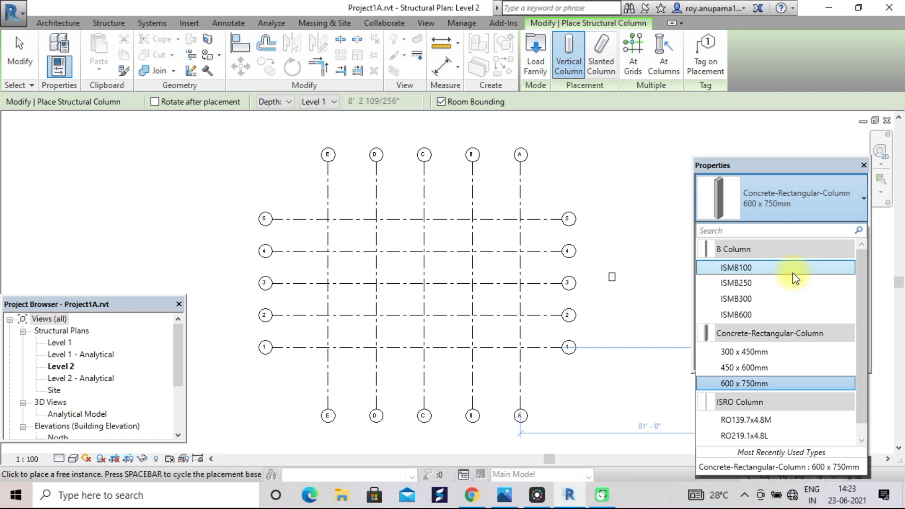
{"action": "mouse_move", "coordinate": [795, 278]}
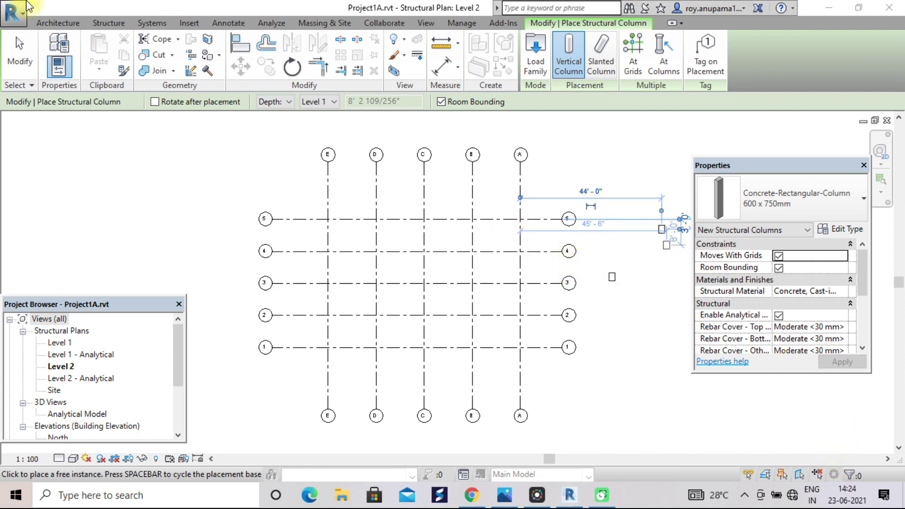
Start loading a column family and browse the Metric Library to the Steel folder under Structural Columns.
{"action": "left_click", "coordinate": [531, 63]}
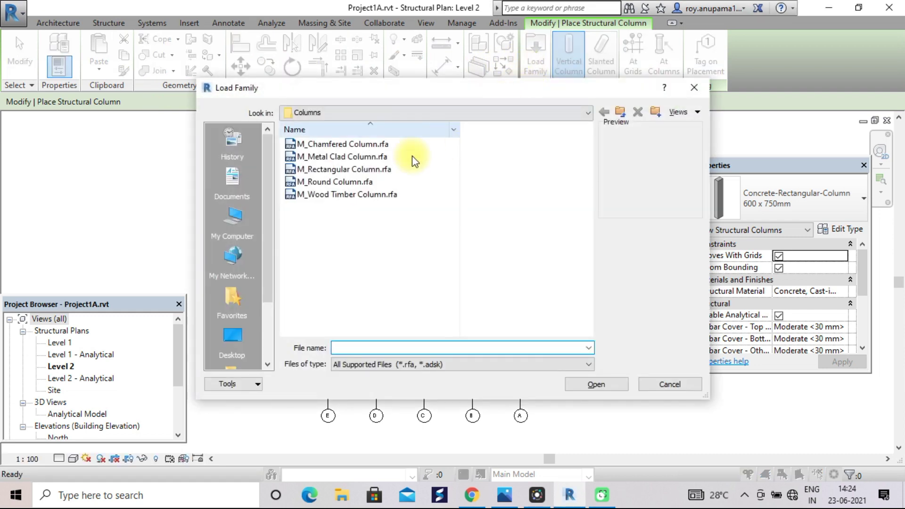
{"action": "left_click", "coordinate": [267, 365]}
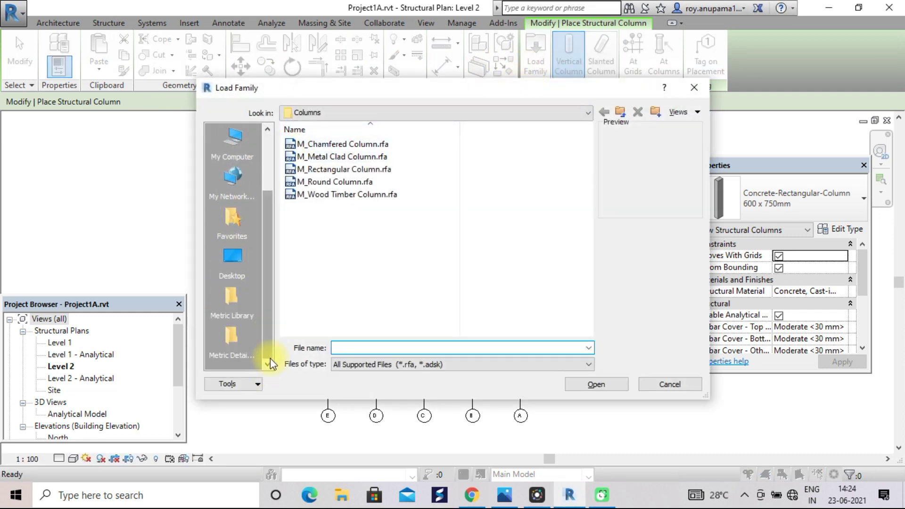
{"action": "left_click", "coordinate": [244, 311]}
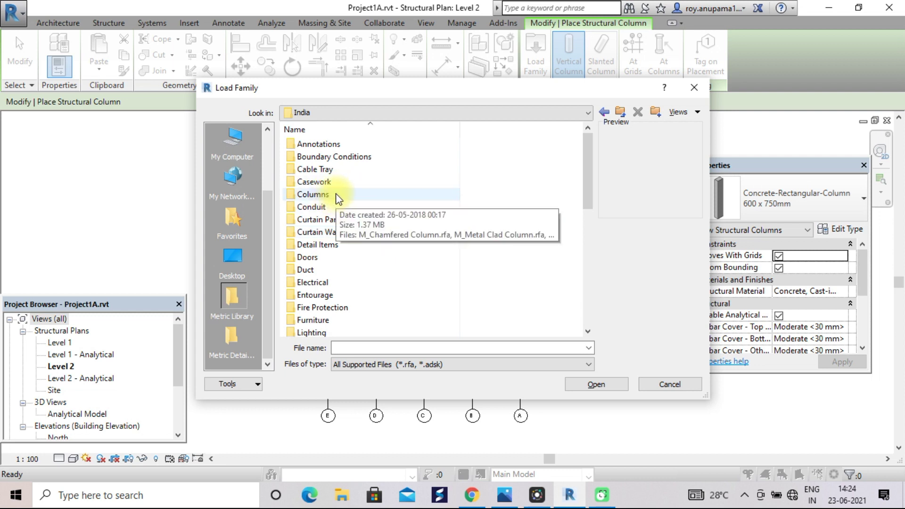
{"action": "left_click_drag", "start_coordinate": [587, 334], "coordinate": [588, 334]}
{"action": "left_click", "coordinate": [587, 332]}
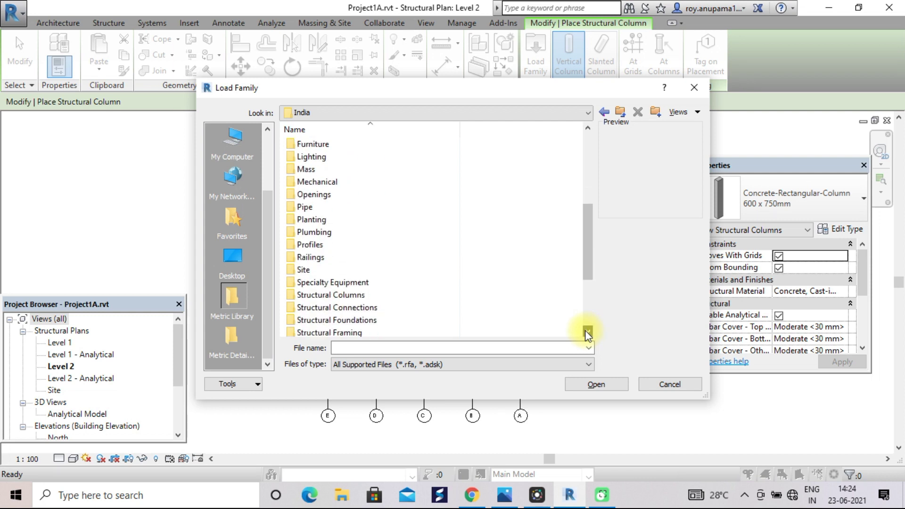
{"action": "left_click", "coordinate": [587, 331]}
{"action": "left_click", "coordinate": [338, 285]}
{"action": "double_click", "coordinate": [338, 284]}
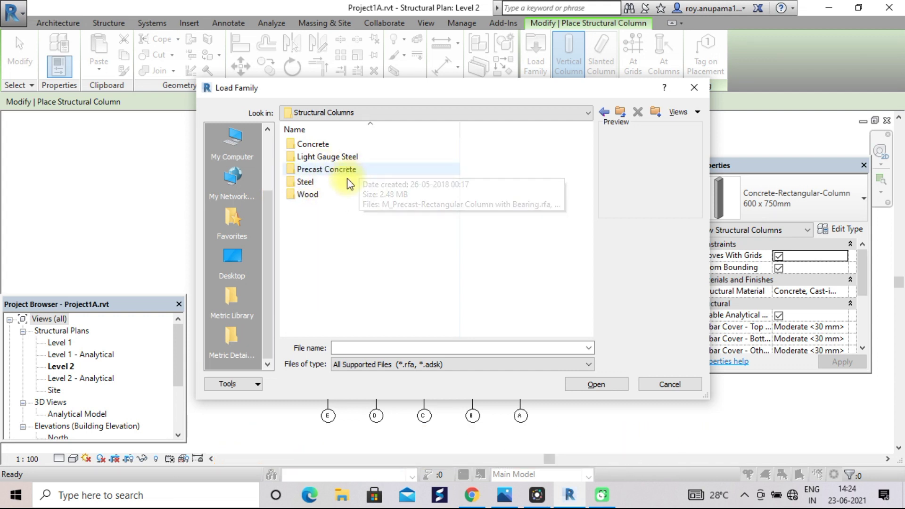
{"action": "double_click", "coordinate": [324, 184]}
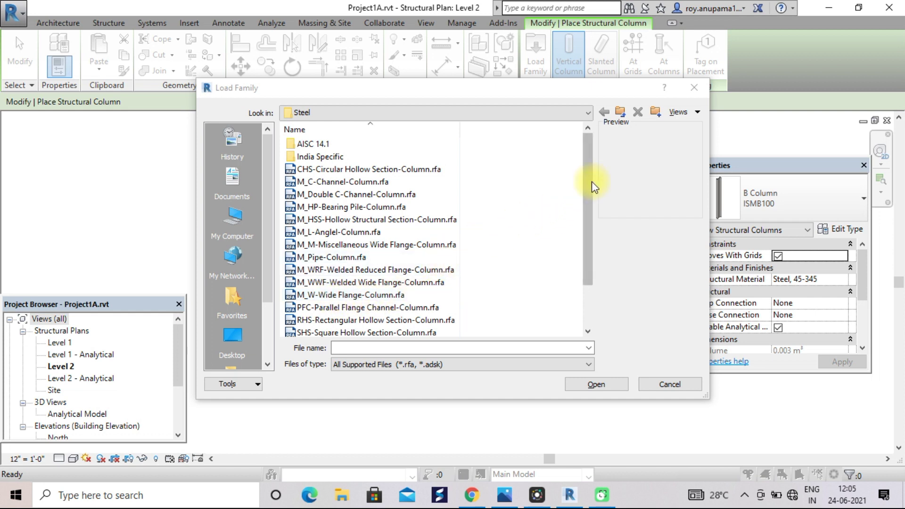
Choose the M_C-Channel, M_L-Angle, M_W-Wide Flange and M_Pipe column families together and open them for loading.
{"action": "left_click_drag", "start_coordinate": [588, 192], "coordinate": [585, 151]}
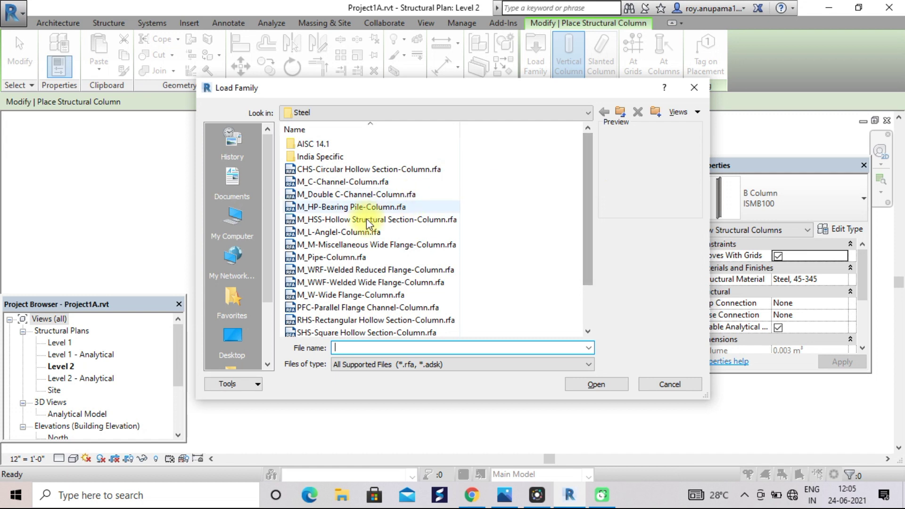
{"action": "left_click", "coordinate": [360, 183]}
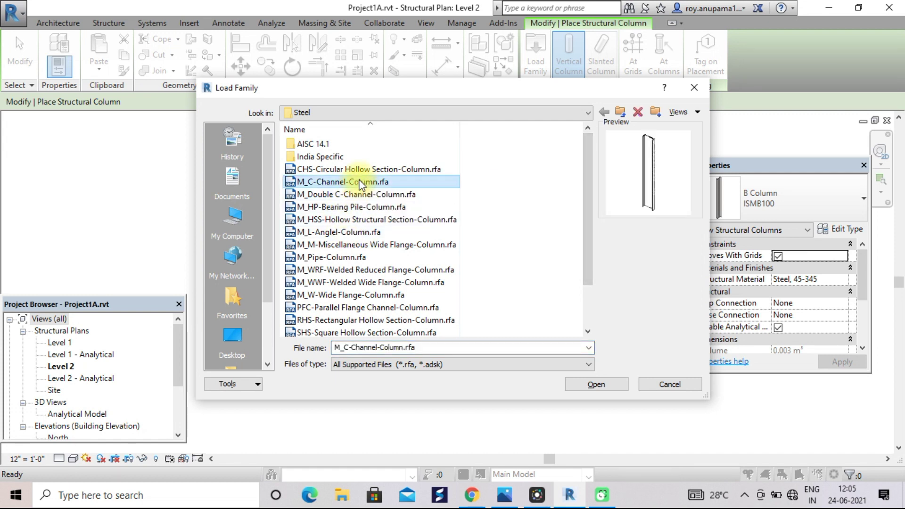
{"action": "left_click", "coordinate": [360, 232], "text": "ctrl"}
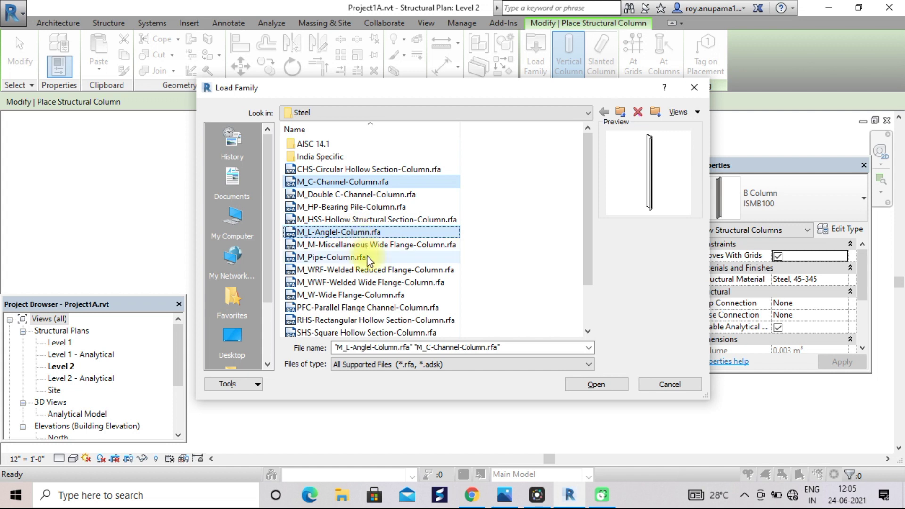
{"action": "left_click", "coordinate": [341, 293], "text": "ctrl"}
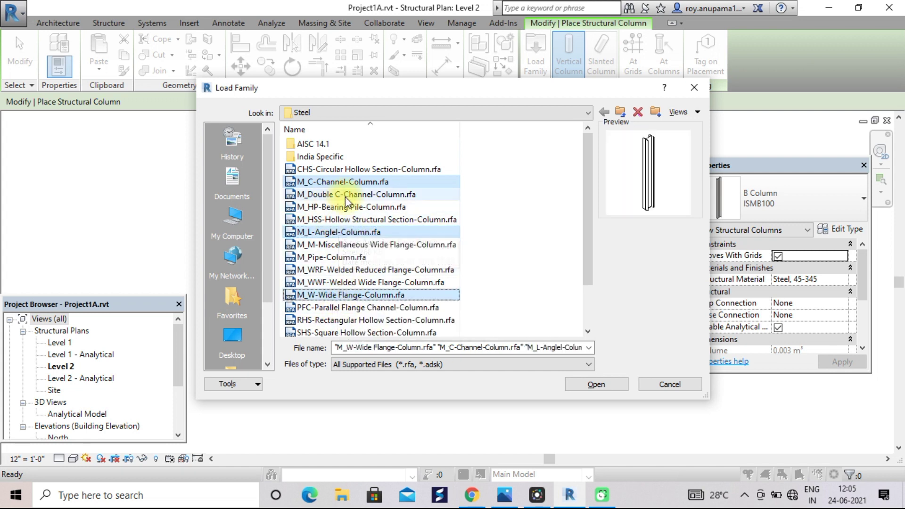
{"action": "left_click", "coordinate": [370, 258], "text": "ctrl"}
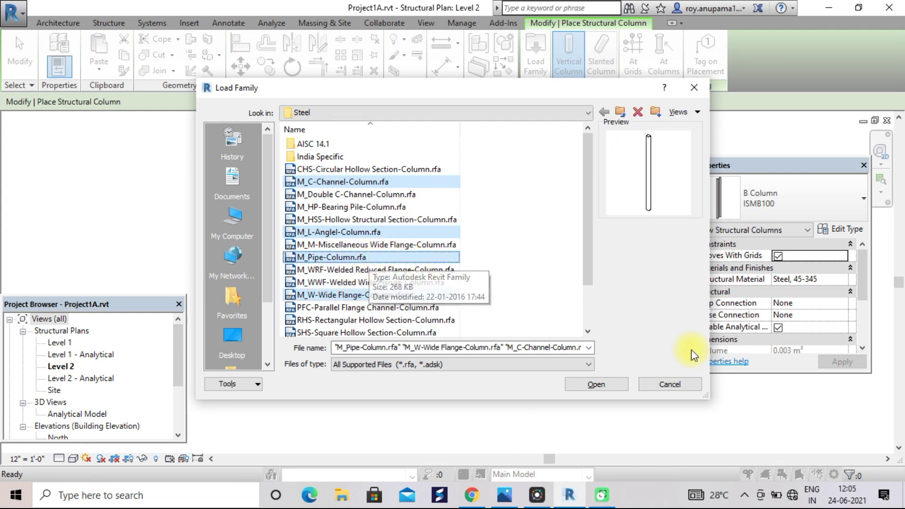
{"action": "left_click", "coordinate": [595, 379]}
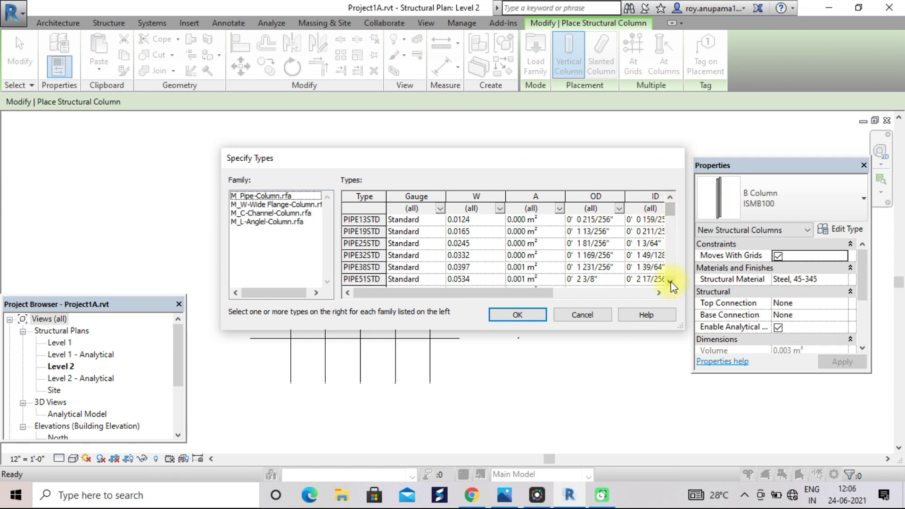
Review the sizes offered for the pipe, wide flange and C-channel column families and accept the type specification.
{"action": "left_click_drag", "start_coordinate": [670, 282], "coordinate": [670, 282]}
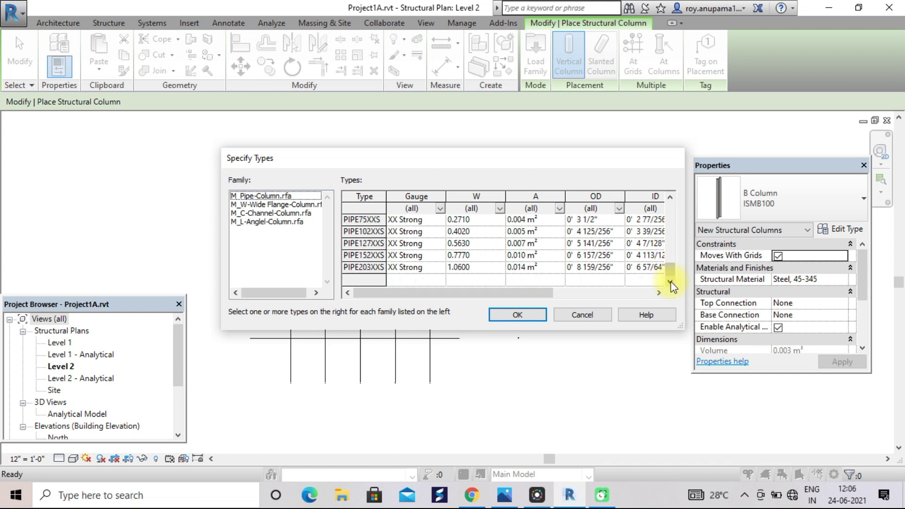
{"action": "left_click_drag", "start_coordinate": [669, 197], "coordinate": [669, 197]}
{"action": "left_click", "coordinate": [271, 203]}
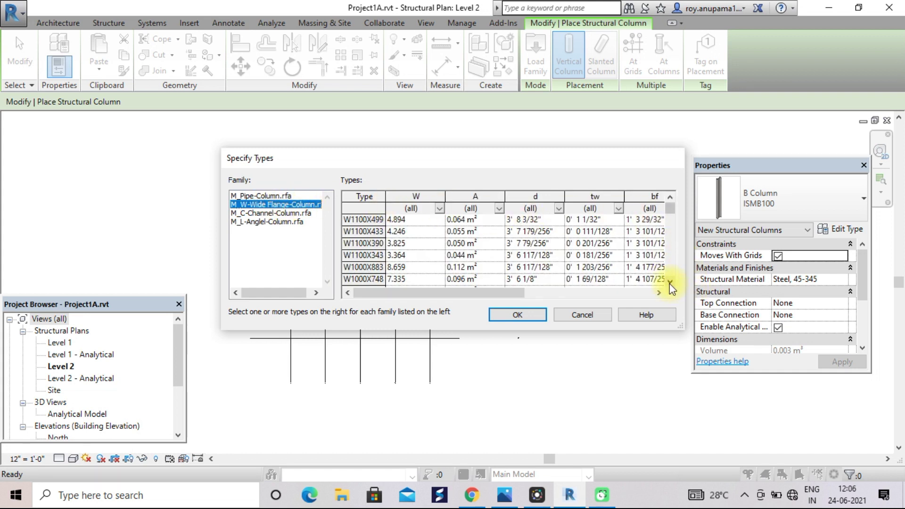
{"action": "left_click_drag", "start_coordinate": [669, 284], "coordinate": [669, 283]}
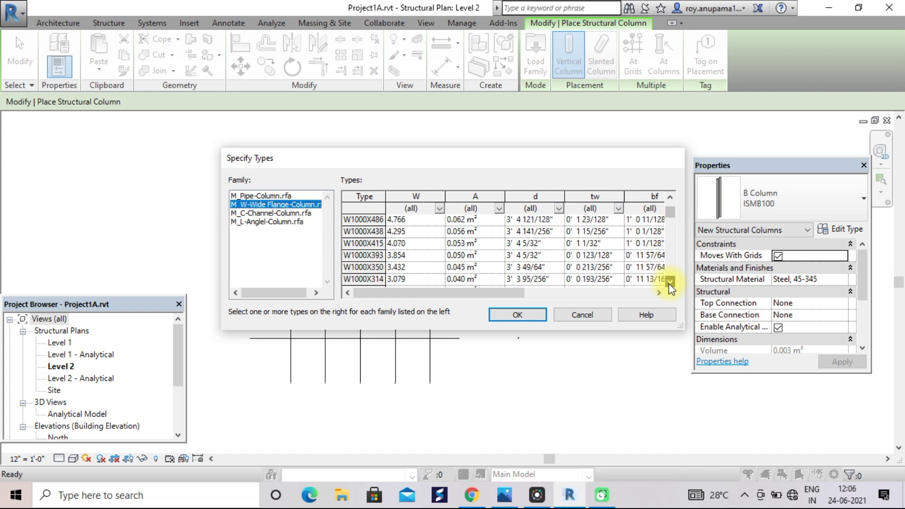
{"action": "left_click", "coordinate": [257, 213]}
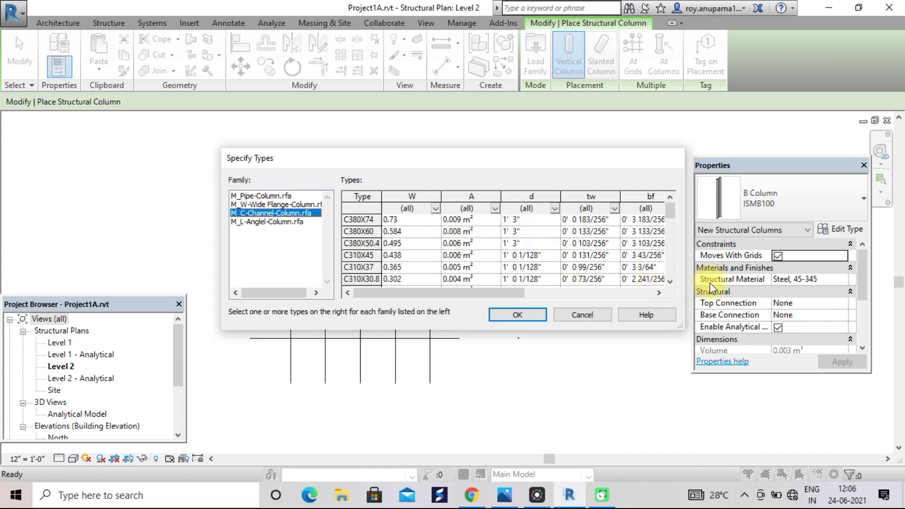
{"action": "left_click_drag", "start_coordinate": [666, 282], "coordinate": [666, 283]}
{"action": "left_click", "coordinate": [531, 316]}
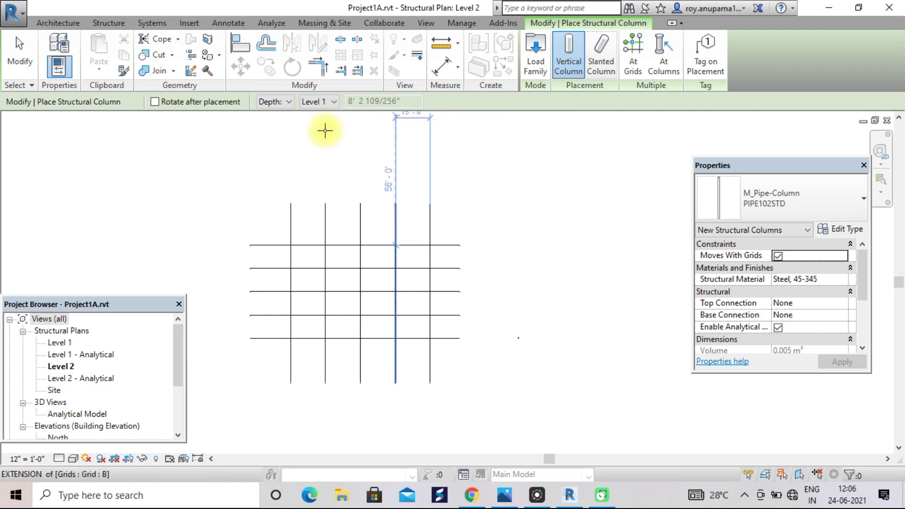
Check the column's depth or height option and look through the structural column types available in the project.
{"action": "left_click", "coordinate": [288, 103]}
{"action": "left_click", "coordinate": [288, 103]}
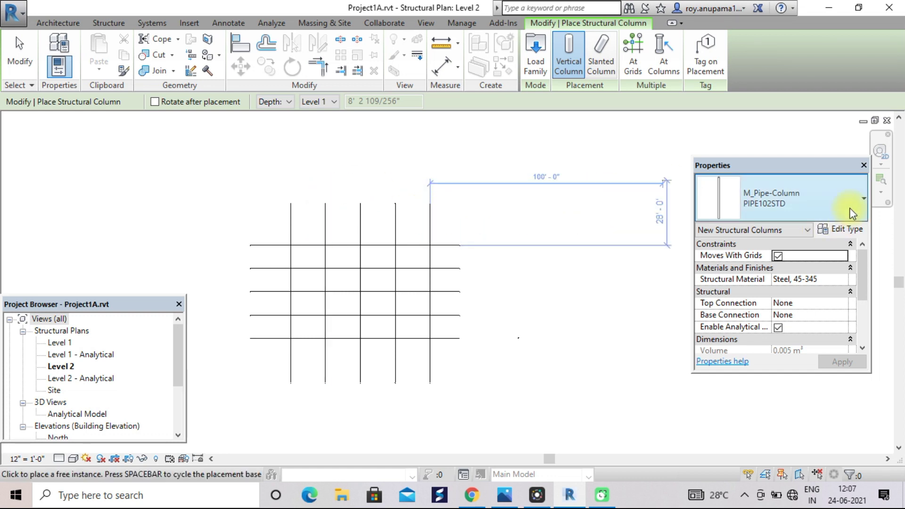
{"action": "left_click", "coordinate": [863, 199]}
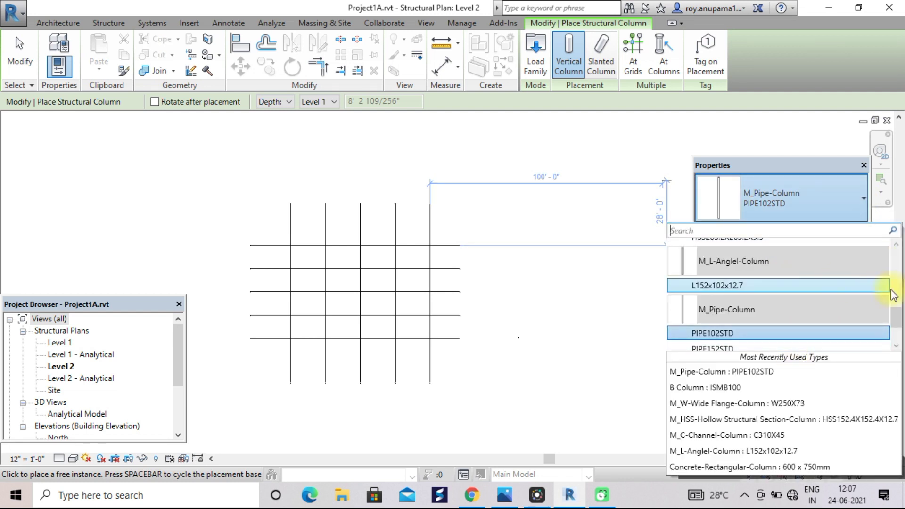
{"action": "left_click_drag", "start_coordinate": [897, 320], "coordinate": [898, 344]}
{"action": "left_click", "coordinate": [573, 276]}
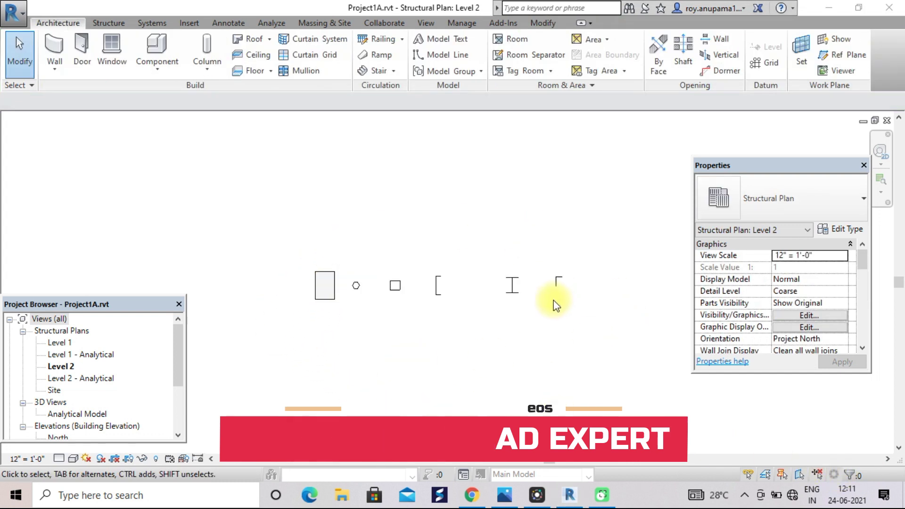
Set the Level 2 plan's detail level to Fine and inspect the profiles of the placed columns.
{"action": "scroll", "coordinate": [547, 305], "scroll_direction": "up", "scroll_amount": 2}
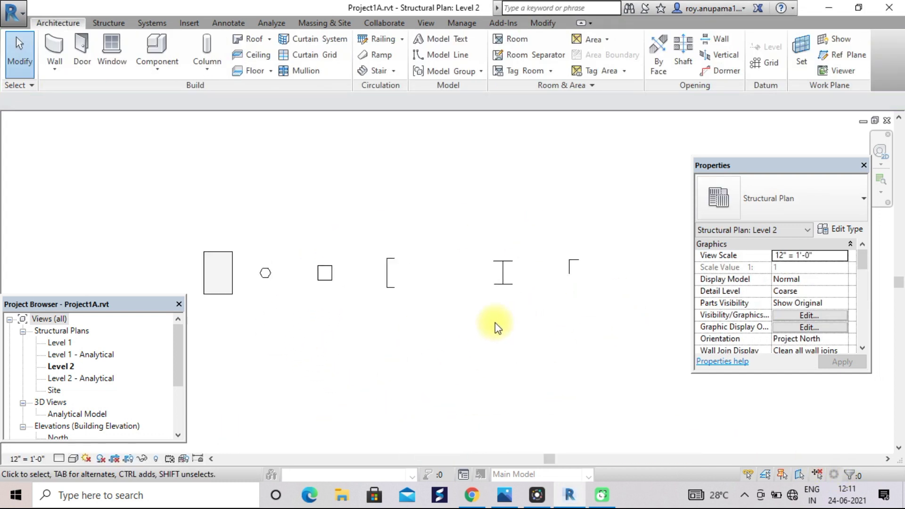
{"action": "scroll", "coordinate": [341, 299], "scroll_direction": "down", "scroll_amount": 1}
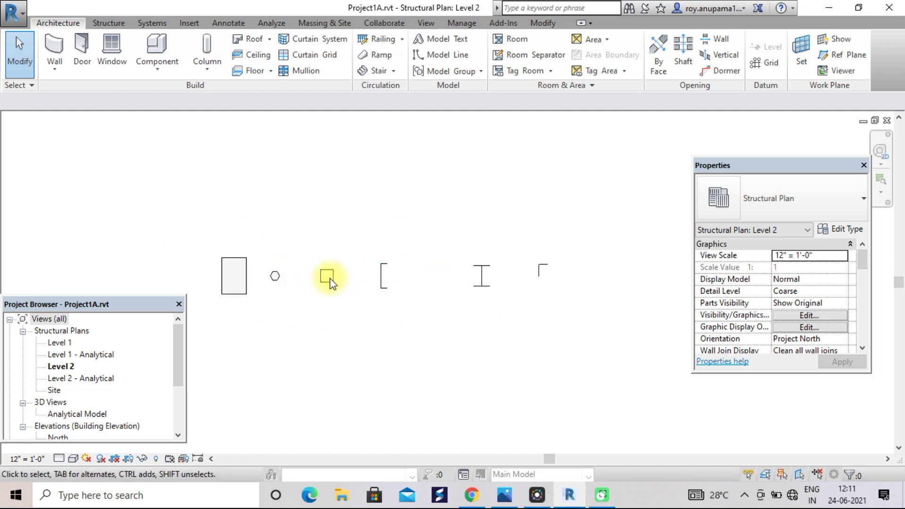
{"action": "left_click", "coordinate": [58, 459]}
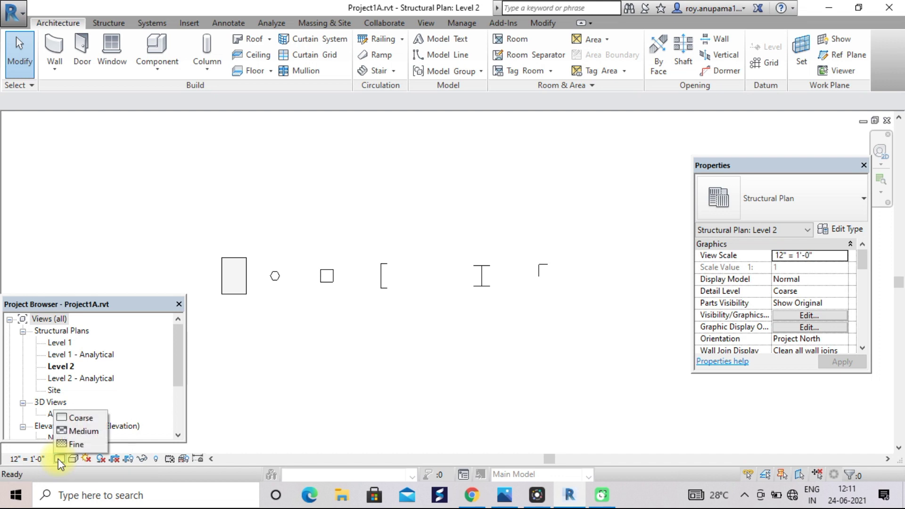
{"action": "left_click", "coordinate": [69, 444]}
{"action": "scroll", "coordinate": [369, 377], "scroll_direction": "up", "scroll_amount": 4}
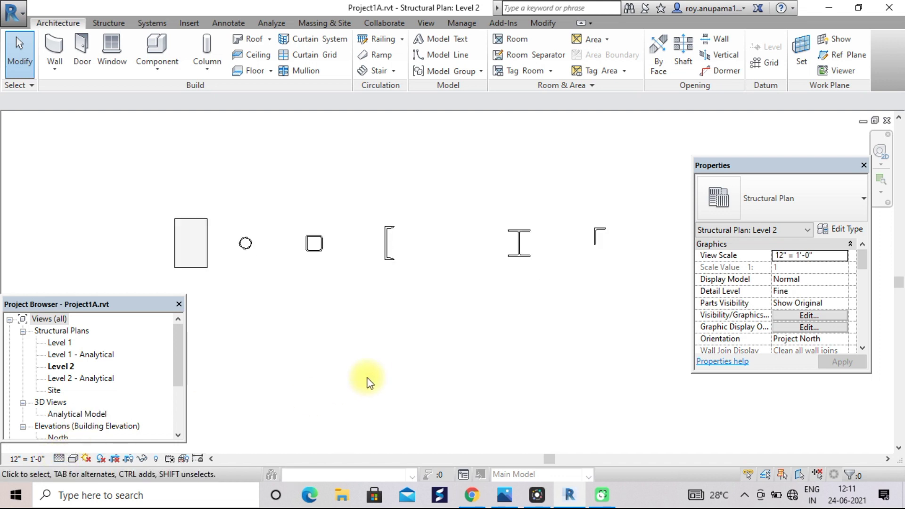
{"action": "middle_click_drag", "start_coordinate": [452, 267], "coordinate": [374, 312]}
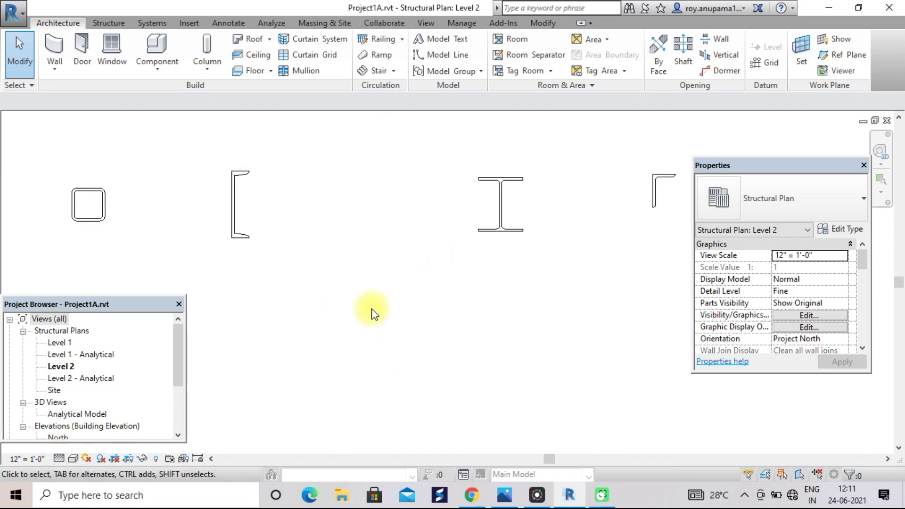
{"action": "scroll", "coordinate": [373, 313], "scroll_direction": "down", "scroll_amount": 3}
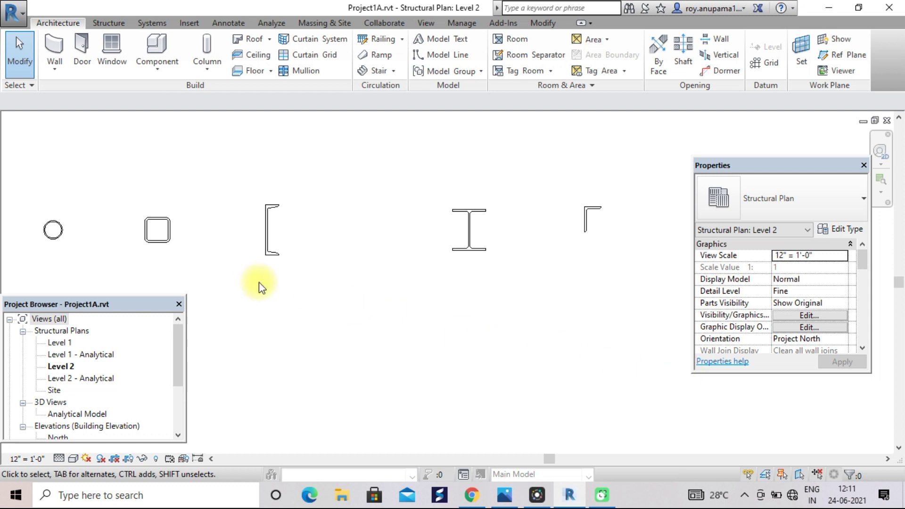
{"action": "middle_click_drag", "start_coordinate": [259, 282], "coordinate": [427, 276]}
{"action": "scroll", "coordinate": [321, 297], "scroll_direction": "up", "scroll_amount": 3}
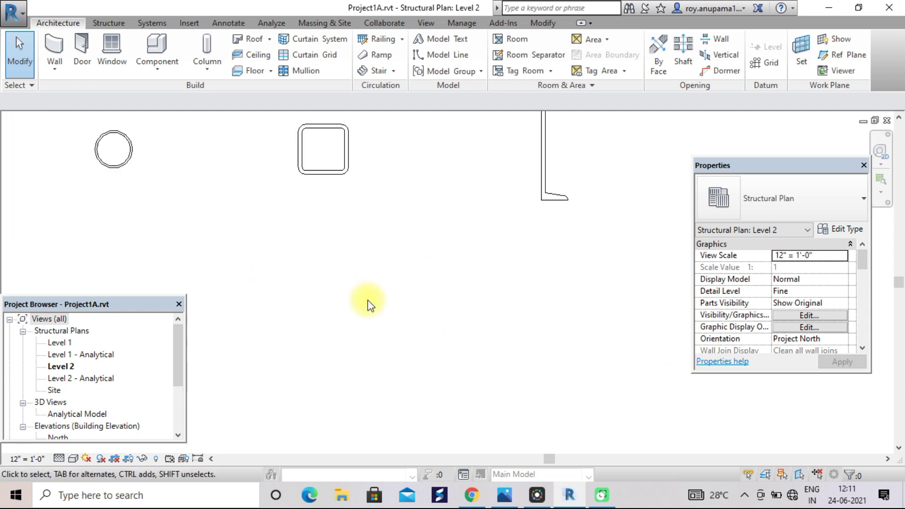
{"action": "middle_click_drag", "start_coordinate": [368, 305], "coordinate": [268, 334]}
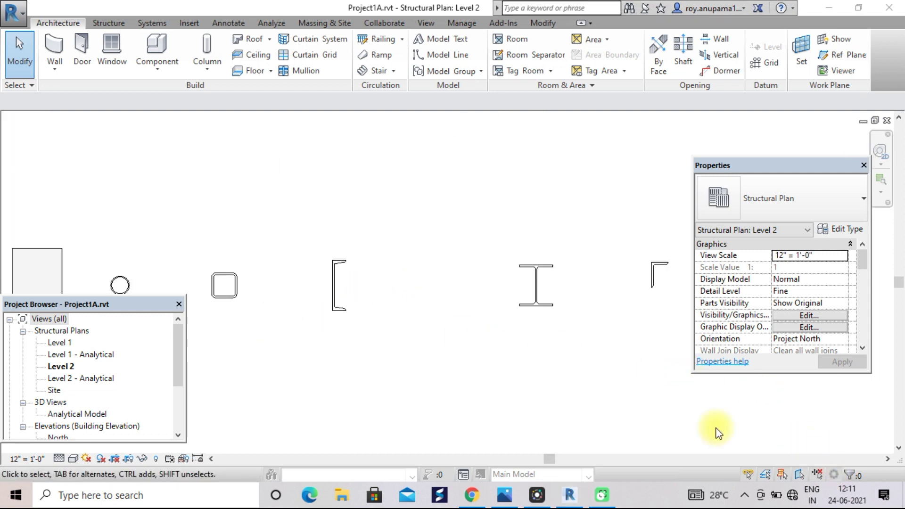
Open the default 3D view of the model and set its view scale to 12" = 1'-0".
{"action": "left_click", "coordinate": [417, 24]}
{"action": "left_click", "coordinate": [417, 24]}
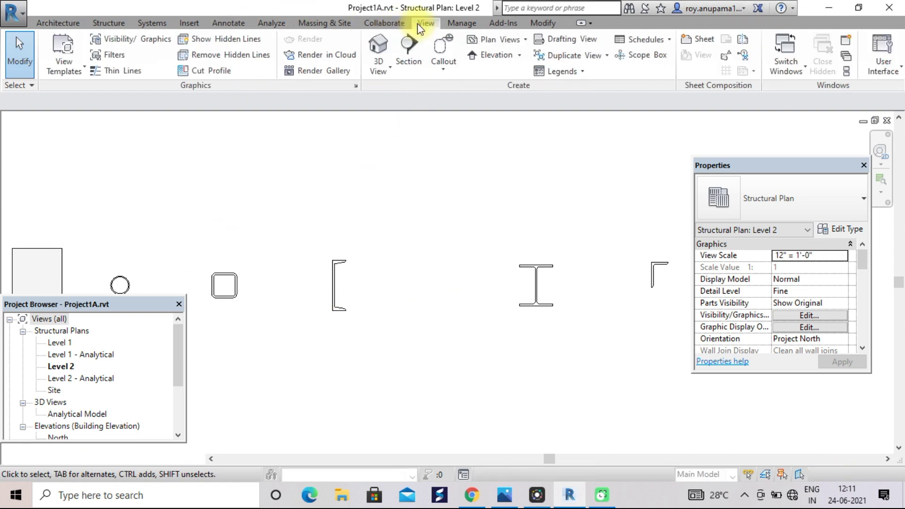
{"action": "left_click", "coordinate": [381, 51]}
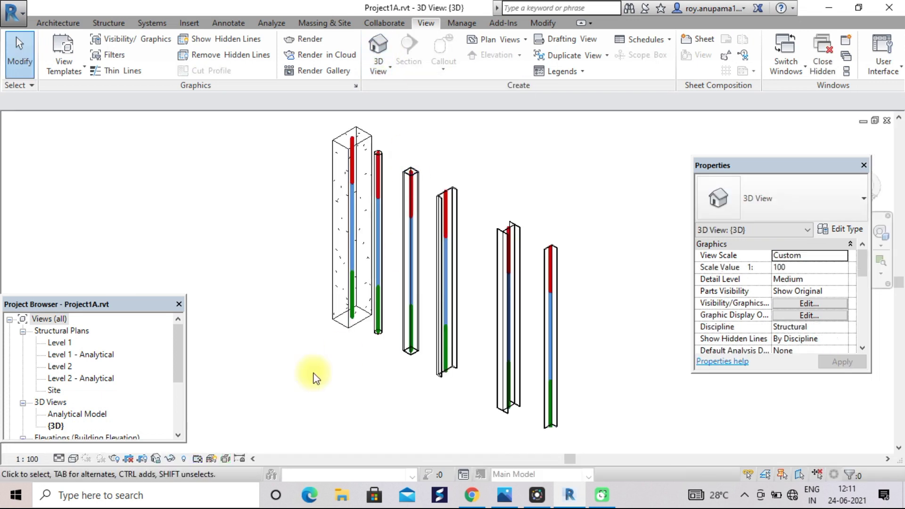
{"action": "left_click", "coordinate": [29, 459]}
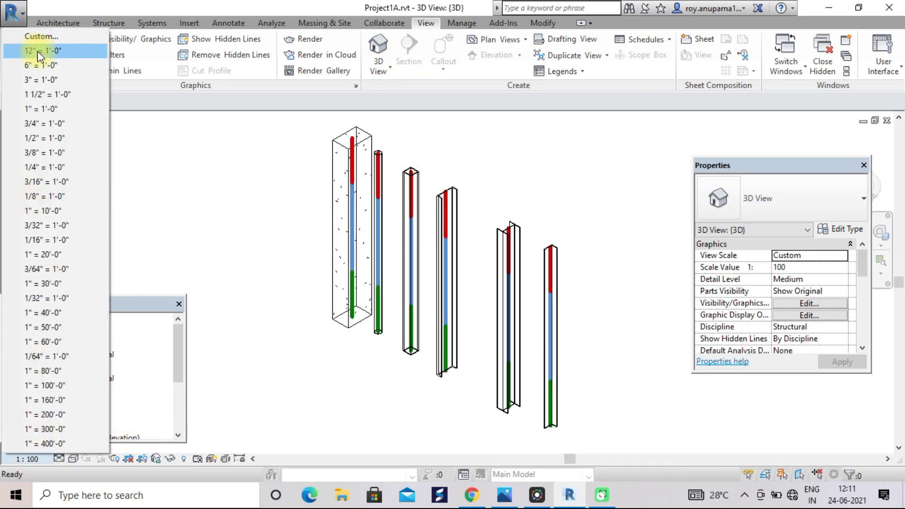
{"action": "left_click", "coordinate": [37, 51]}
Examine the placed concrete and steel columns in the 3D view from close up and as a whole row.
{"action": "scroll", "coordinate": [356, 344], "scroll_direction": "up", "scroll_amount": 1}
{"action": "scroll", "coordinate": [357, 347], "scroll_direction": "down", "scroll_amount": 1}
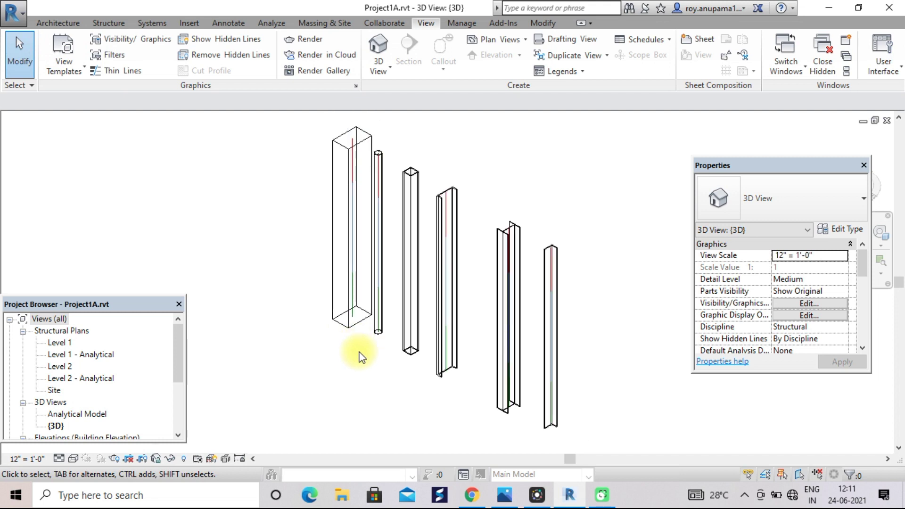
{"action": "middle_click_drag", "start_coordinate": [360, 358], "coordinate": [325, 363]}
{"action": "scroll", "coordinate": [440, 312], "scroll_direction": "down", "scroll_amount": 1}
{"action": "scroll", "coordinate": [445, 313], "scroll_direction": "up", "scroll_amount": 1}
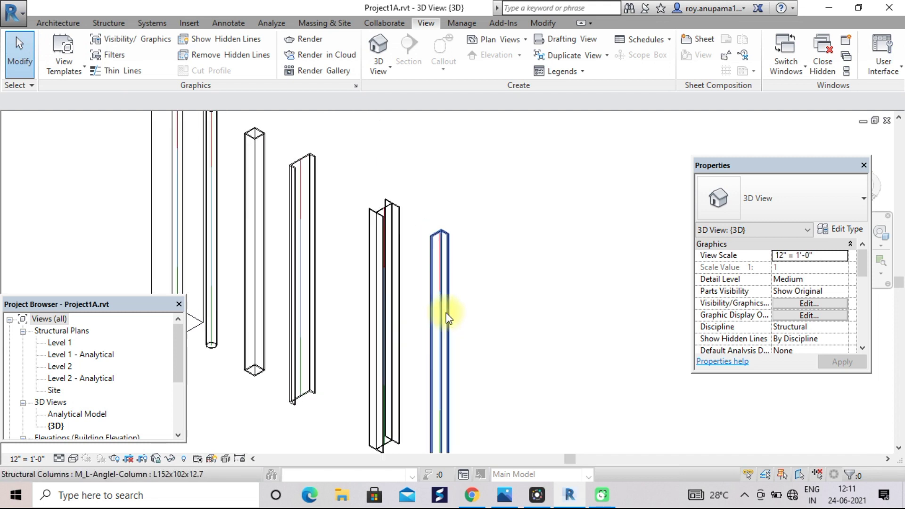
{"action": "scroll", "coordinate": [470, 313], "scroll_direction": "down", "scroll_amount": 1}
{"action": "scroll", "coordinate": [471, 313], "scroll_direction": "up", "scroll_amount": 1}
{"action": "scroll", "coordinate": [471, 313], "scroll_direction": "up", "scroll_amount": 1}
{"action": "middle_click_drag", "start_coordinate": [471, 313], "coordinate": [588, 283]}
{"action": "scroll", "coordinate": [589, 282], "scroll_direction": "down", "scroll_amount": 3}
{"action": "scroll", "coordinate": [590, 286], "scroll_direction": "down", "scroll_amount": 1}
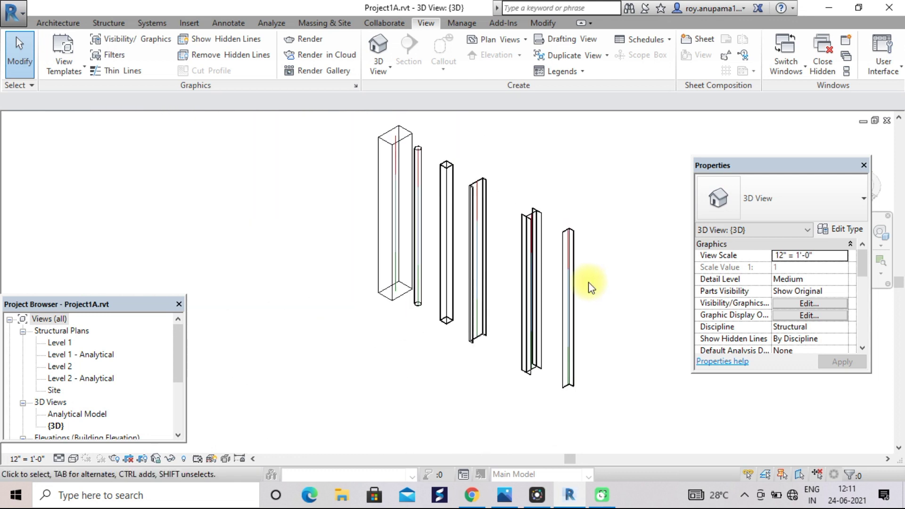
{"action": "scroll", "coordinate": [590, 286], "scroll_direction": "up", "scroll_amount": 1}
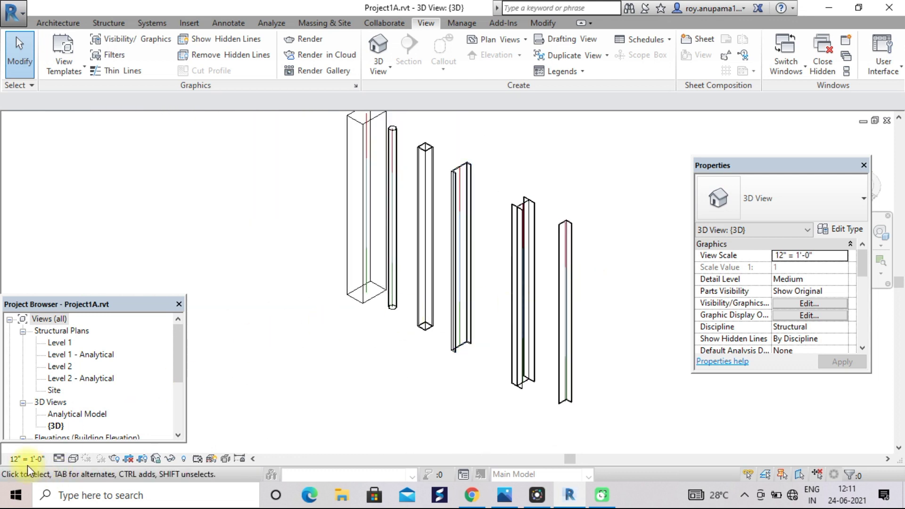
Set the 3D view's visual style to Realistic and look over the columns' materials.
{"action": "left_click", "coordinate": [72, 457]}
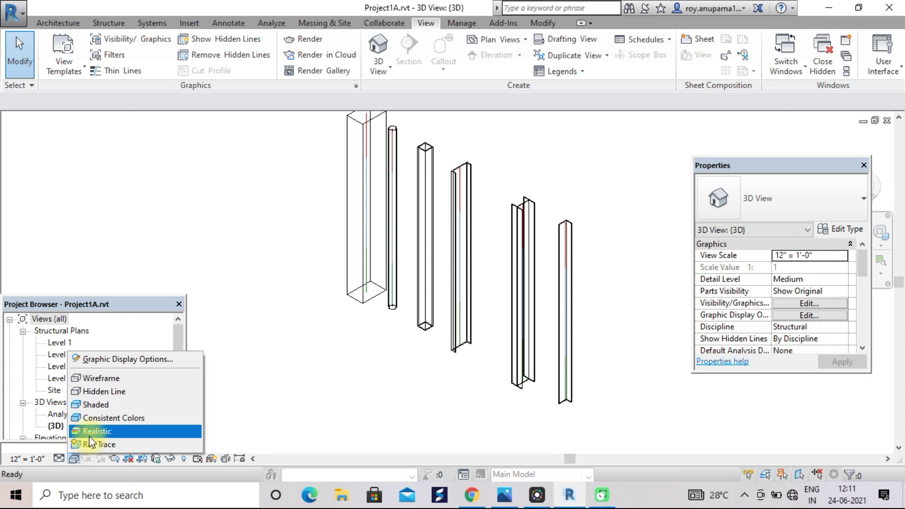
{"action": "left_click", "coordinate": [89, 436]}
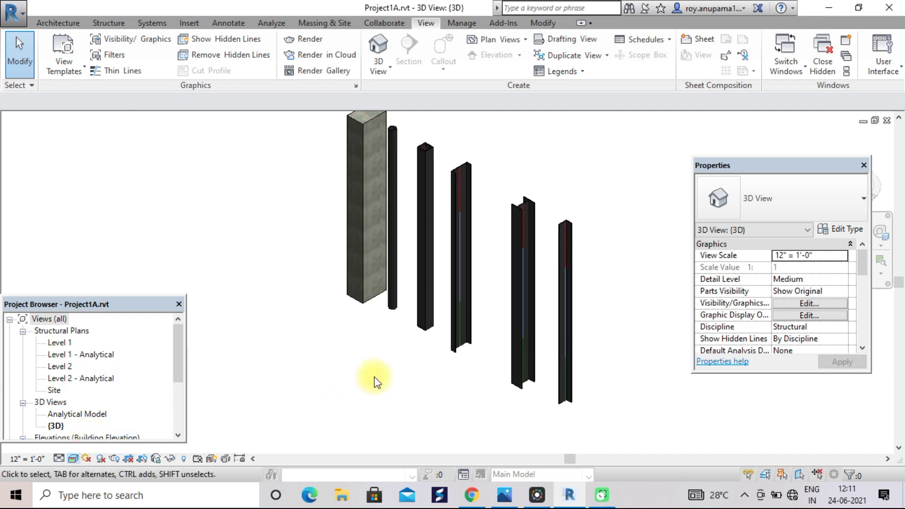
{"action": "scroll", "coordinate": [375, 380], "scroll_direction": "up", "scroll_amount": 1}
{"action": "scroll", "coordinate": [376, 382], "scroll_direction": "down", "scroll_amount": 3}
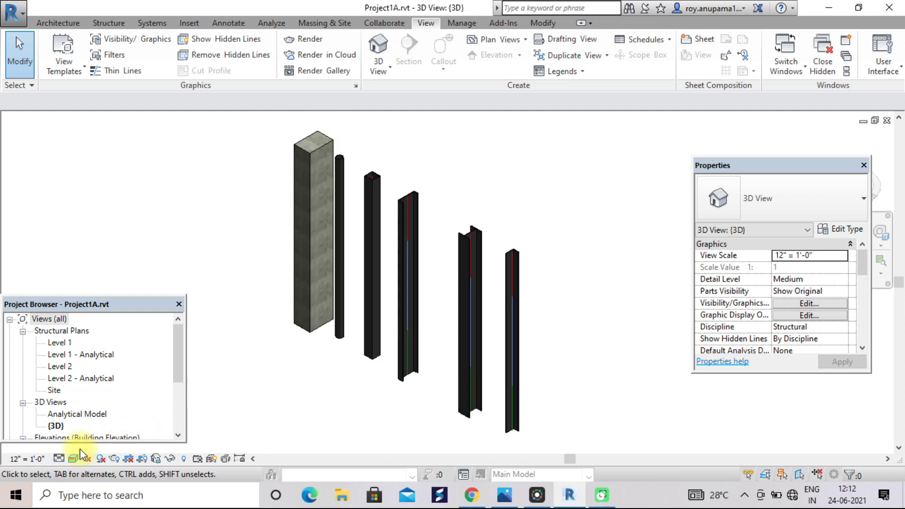
Set the 3D view's visual style to Shaded and inspect the columns.
{"action": "left_click", "coordinate": [74, 464]}
{"action": "left_click", "coordinate": [92, 402]}
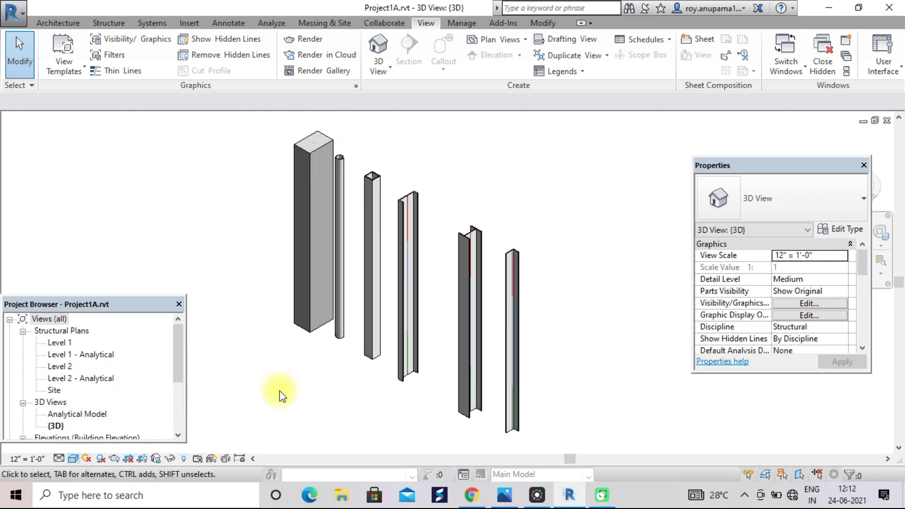
{"action": "scroll", "coordinate": [550, 323], "scroll_direction": "up", "scroll_amount": 3}
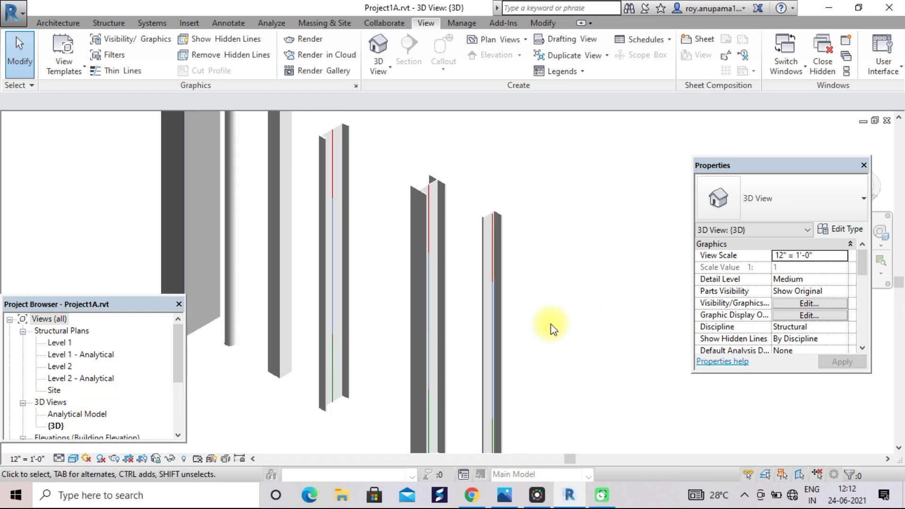
{"action": "scroll", "coordinate": [550, 324], "scroll_direction": "down", "scroll_amount": 2}
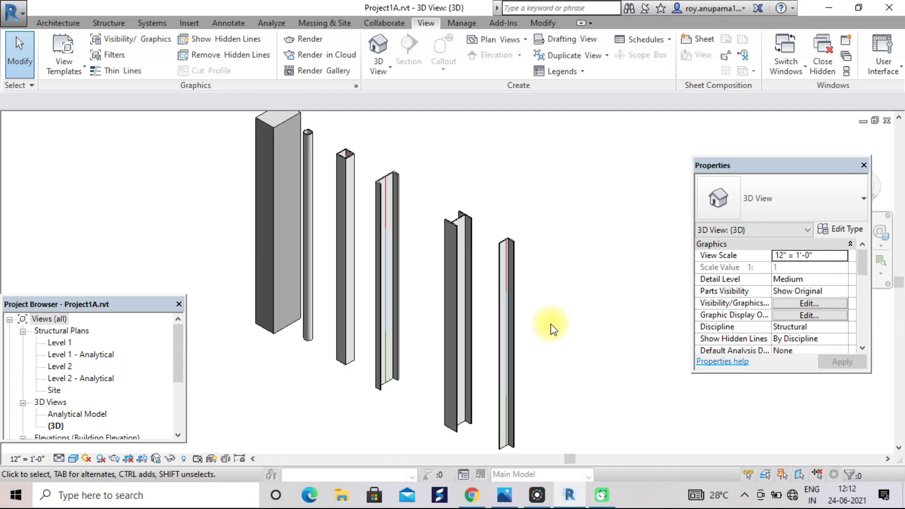
{"action": "middle_click_drag", "start_coordinate": [551, 324], "coordinate": [543, 296]}
{"action": "scroll", "coordinate": [461, 263], "scroll_direction": "down", "scroll_amount": 1}
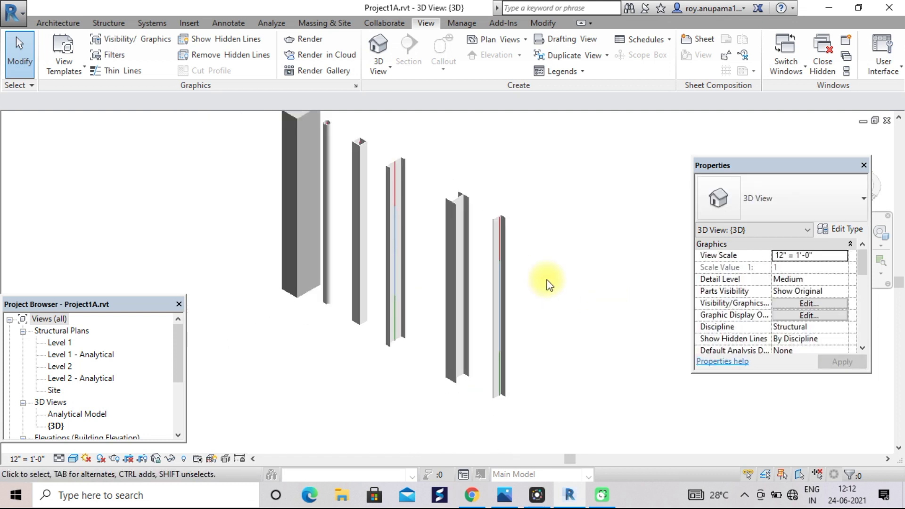
Review the types available for the wide flange column and the pipe column without changing either one.
{"action": "left_click", "coordinate": [454, 282]}
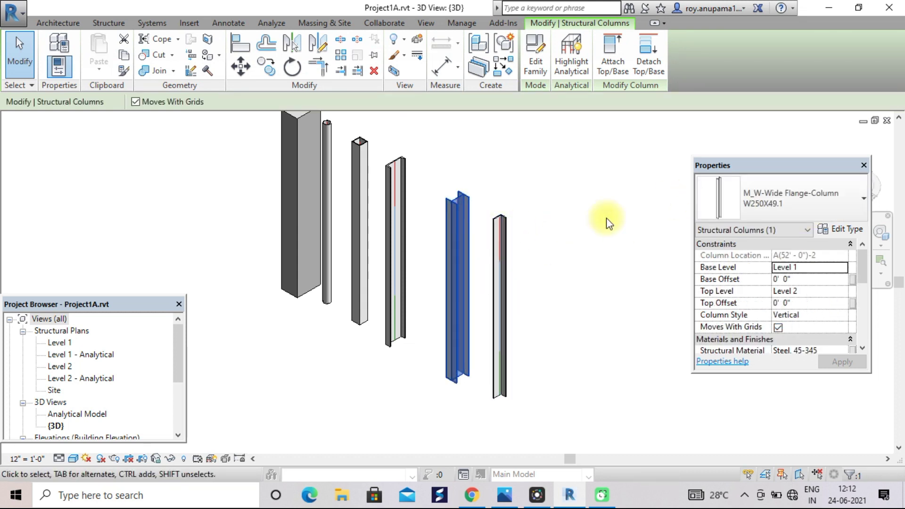
{"action": "left_click", "coordinate": [865, 199]}
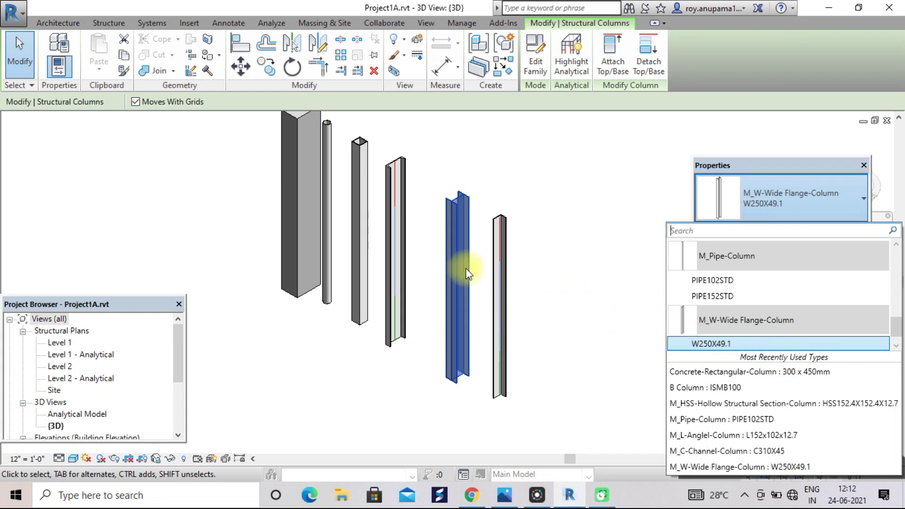
{"action": "left_click", "coordinate": [327, 222]}
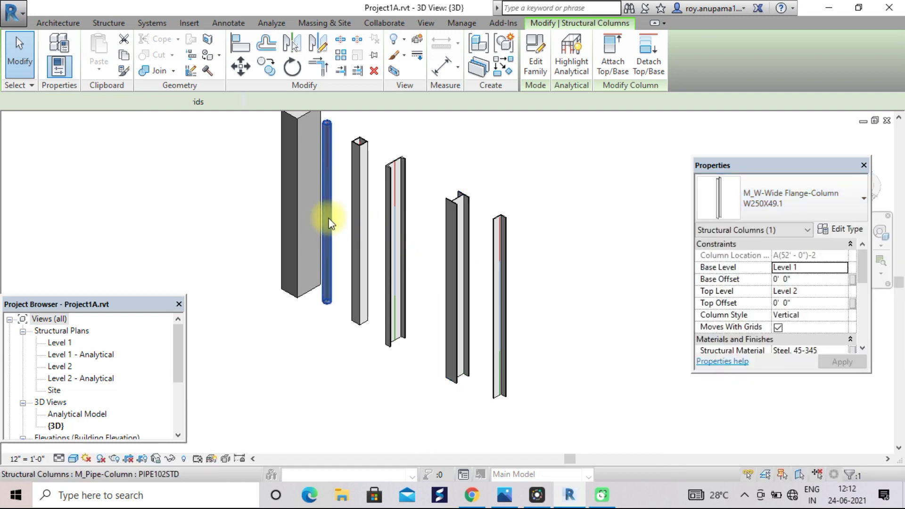
{"action": "left_click", "coordinate": [856, 197]}
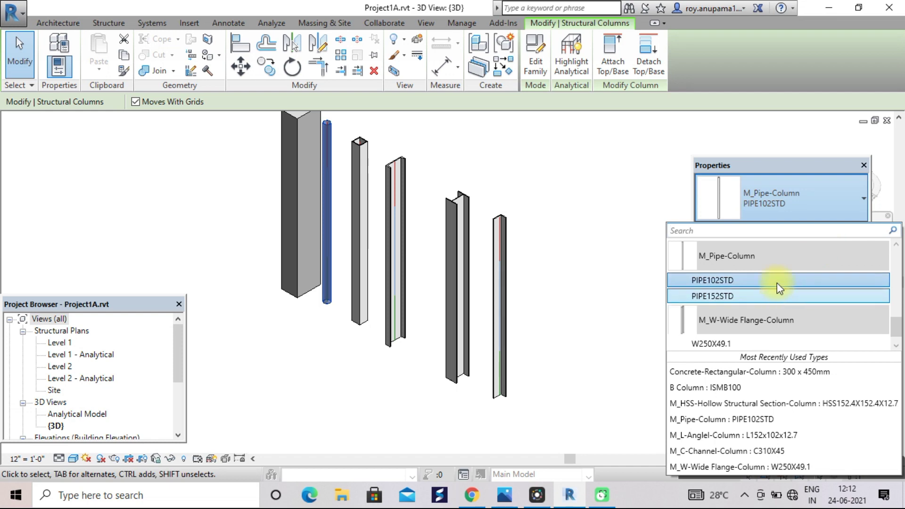
{"action": "left_click", "coordinate": [597, 292]}
Review the types available for the L-angle column, leaving its type as is, and clear the selection.
{"action": "left_click", "coordinate": [493, 280]}
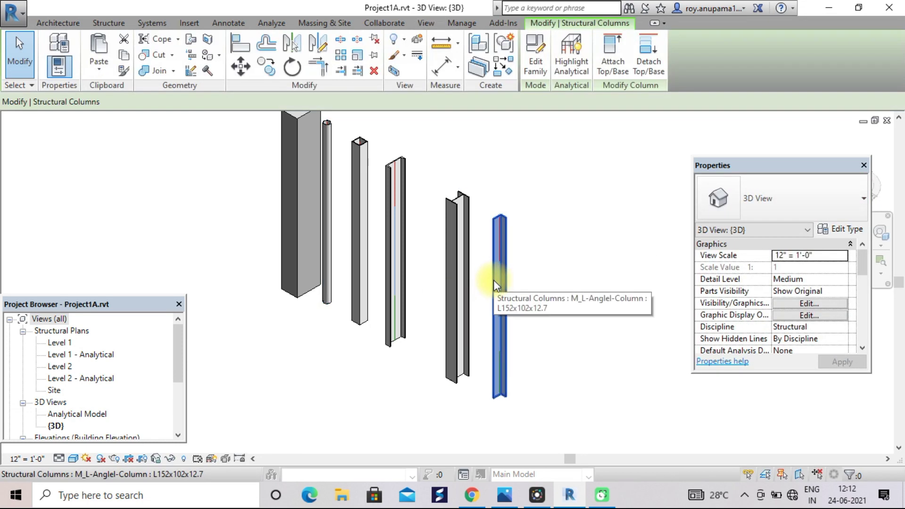
{"action": "left_click", "coordinate": [861, 192]}
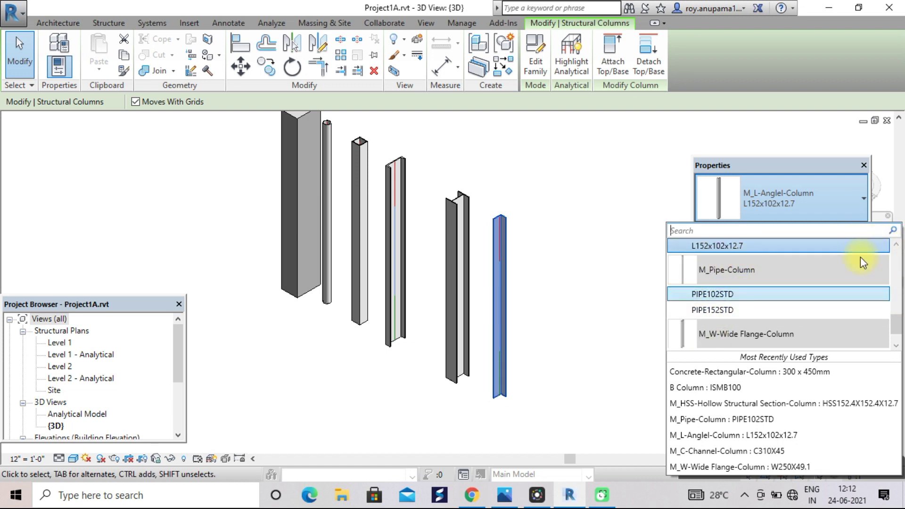
{"action": "scroll", "coordinate": [896, 246], "scroll_direction": "up", "scroll_amount": 3}
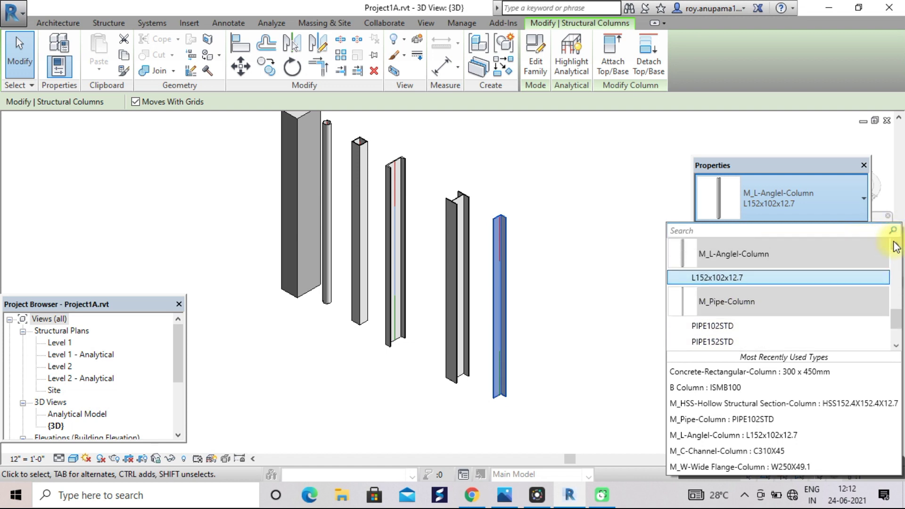
{"action": "left_click", "coordinate": [600, 230]}
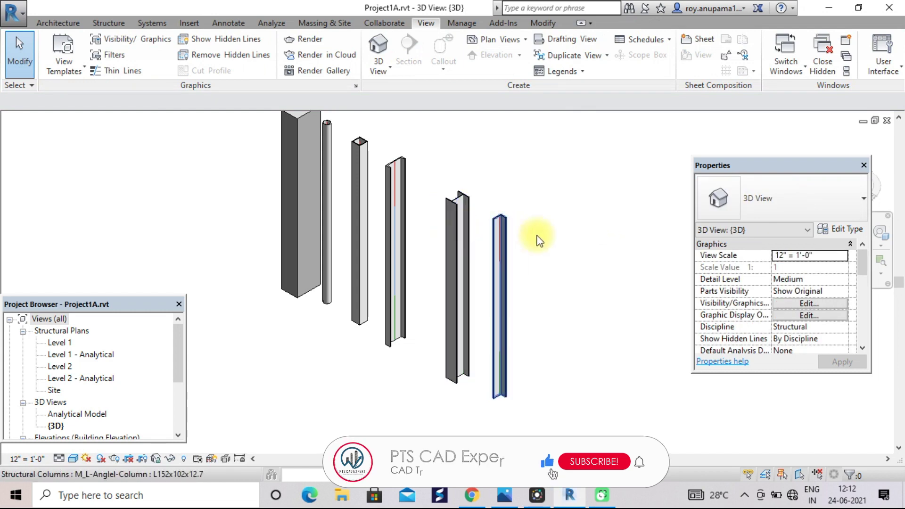
Select the wide flange column and examine its I-shaped profile in the Level 2 structural plan.
{"action": "left_click", "coordinate": [457, 220]}
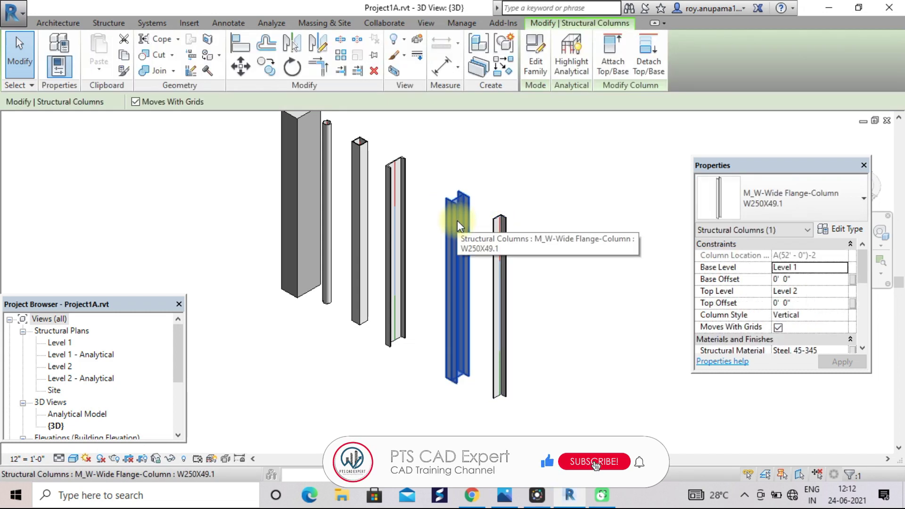
{"action": "double_click", "coordinate": [61, 366]}
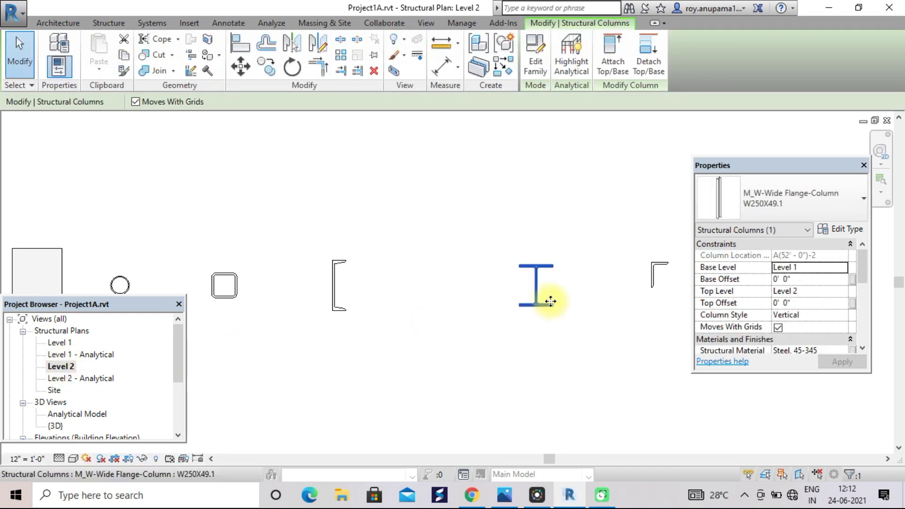
{"action": "scroll", "coordinate": [558, 303], "scroll_direction": "up", "scroll_amount": 4}
{"action": "scroll", "coordinate": [579, 306], "scroll_direction": "up", "scroll_amount": 2}
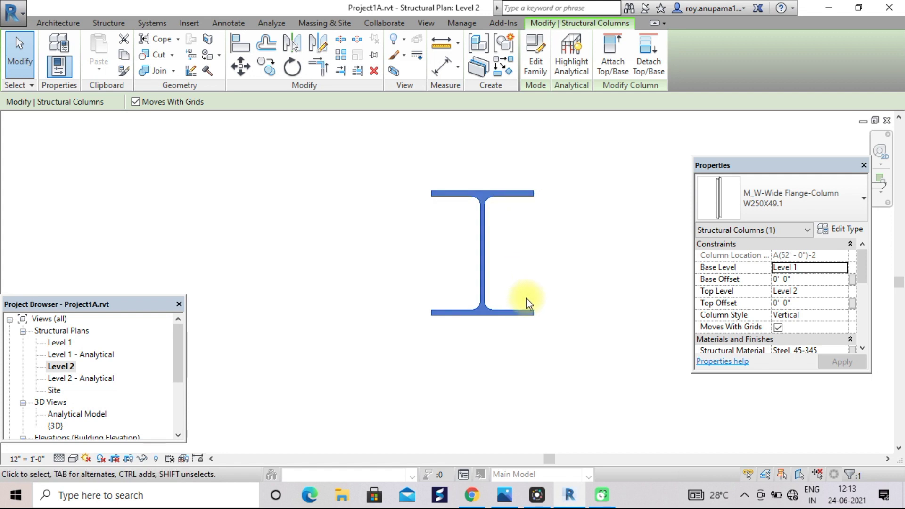
{"action": "scroll", "coordinate": [578, 225], "scroll_direction": "down", "scroll_amount": 4}
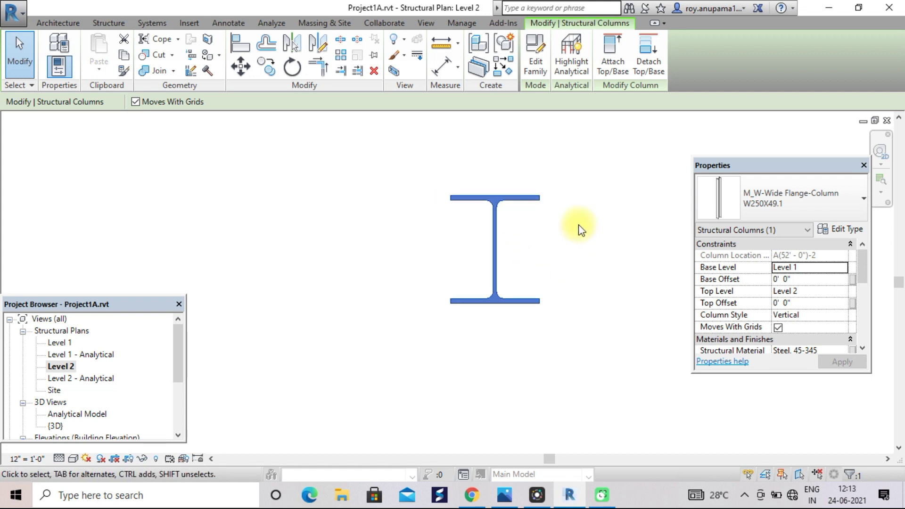
{"action": "middle_click_drag", "start_coordinate": [578, 225], "coordinate": [524, 253]}
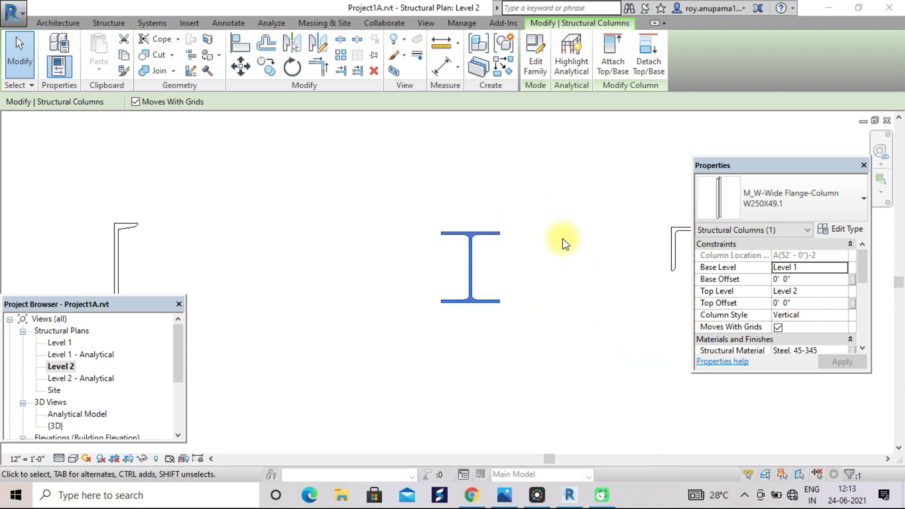
{"action": "scroll", "coordinate": [565, 244], "scroll_direction": "up", "scroll_amount": 2}
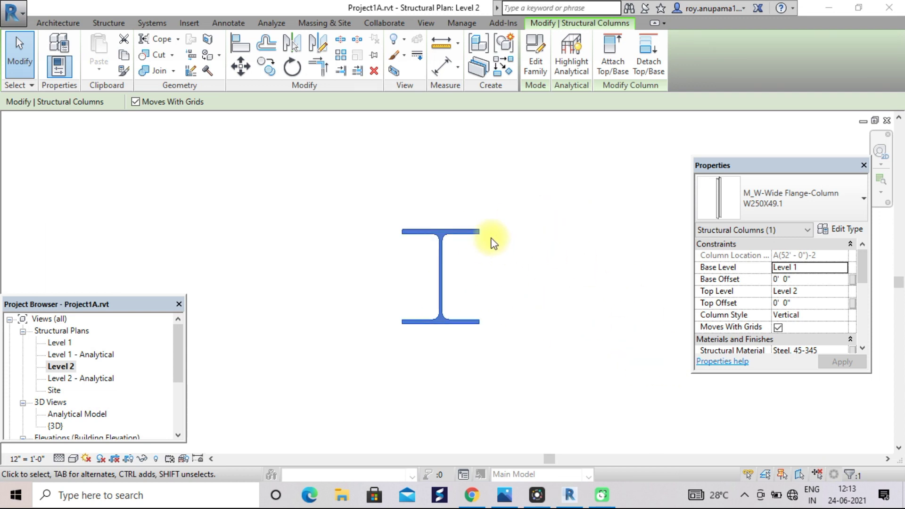